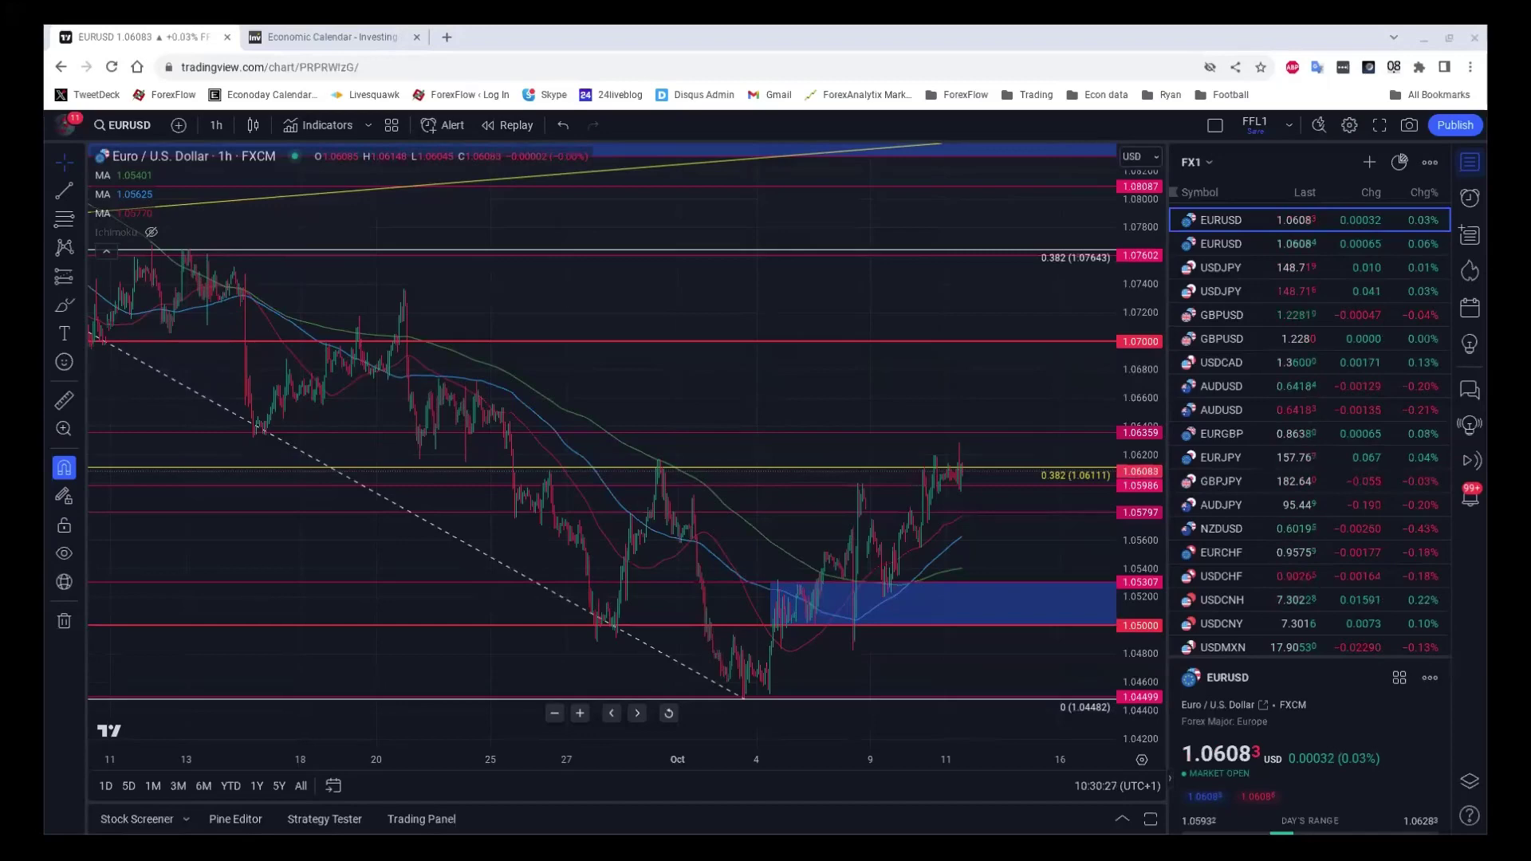
# Switch to the Investing.com economic calendar tab and scroll through the October 11 events.
pyautogui.click(263, 32)
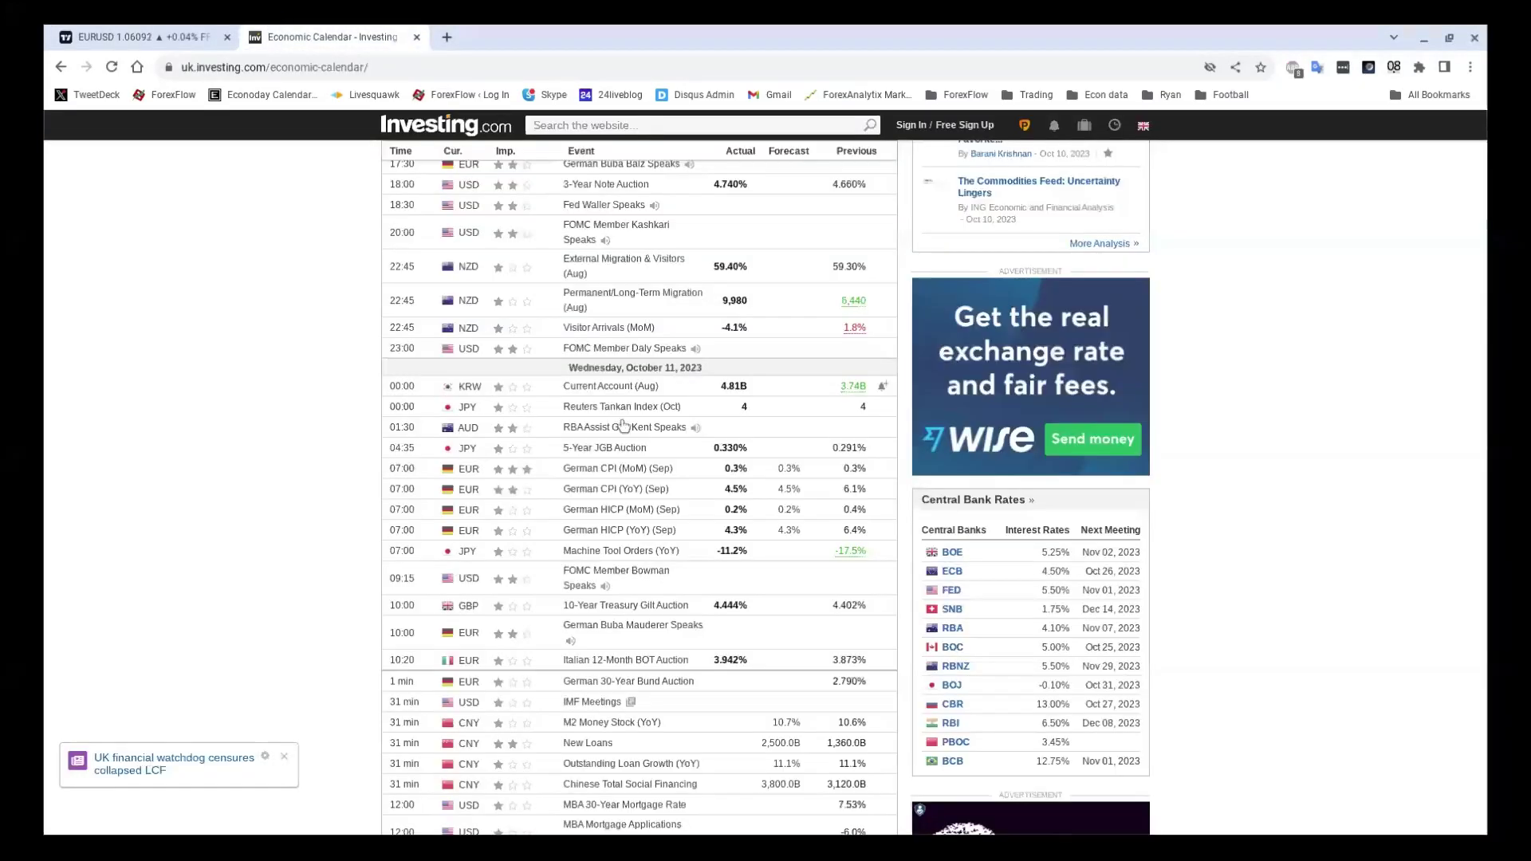
pyautogui.scroll(-6, 642, 433)
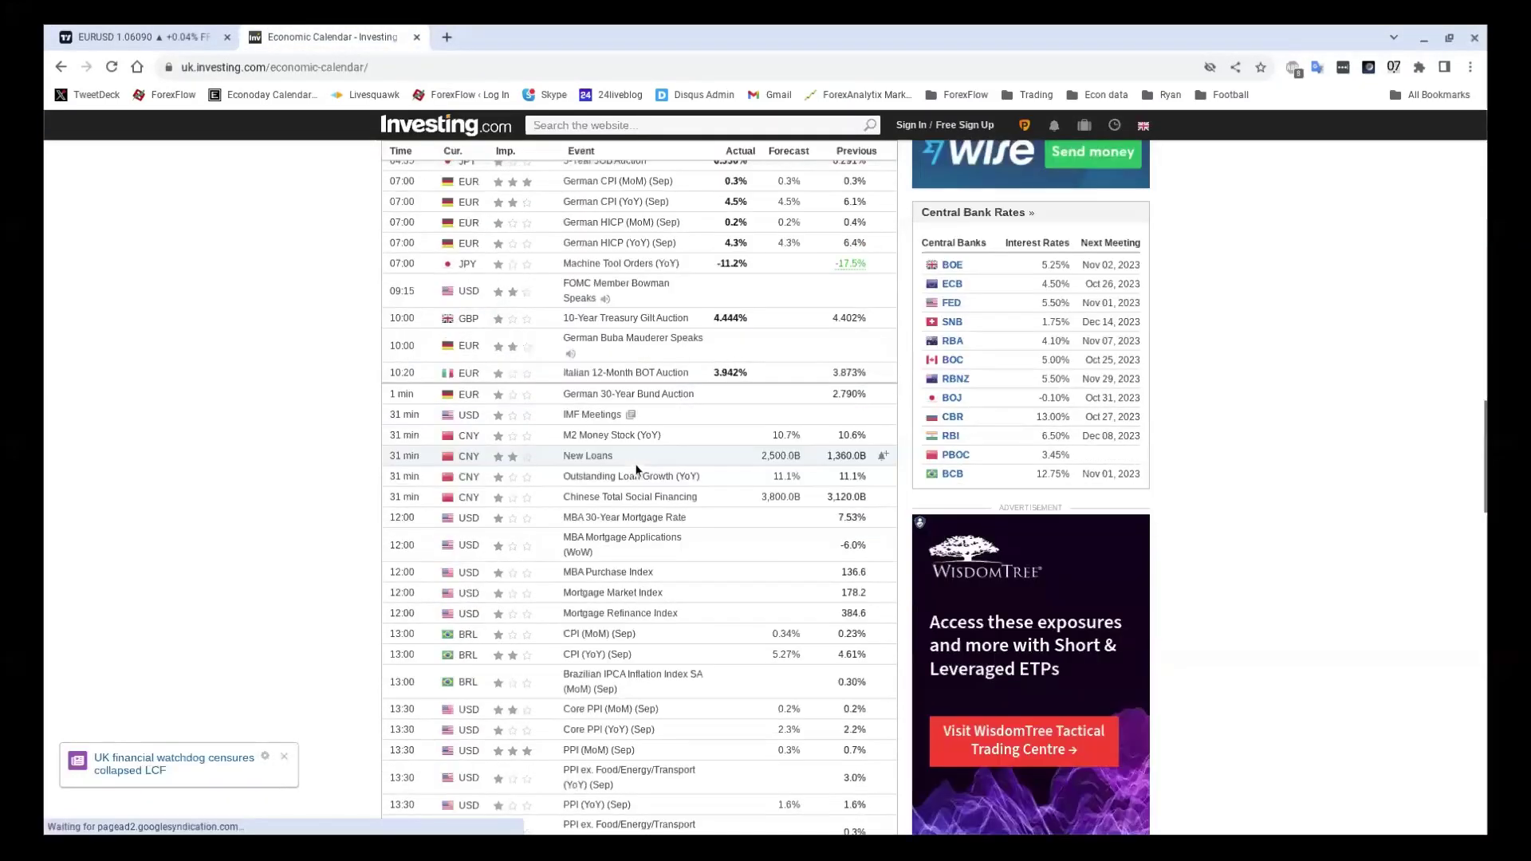
# Scroll back up to review the October 10–11 events with actual, forecast and previous figures.
pyautogui.scroll(7, 630, 475)
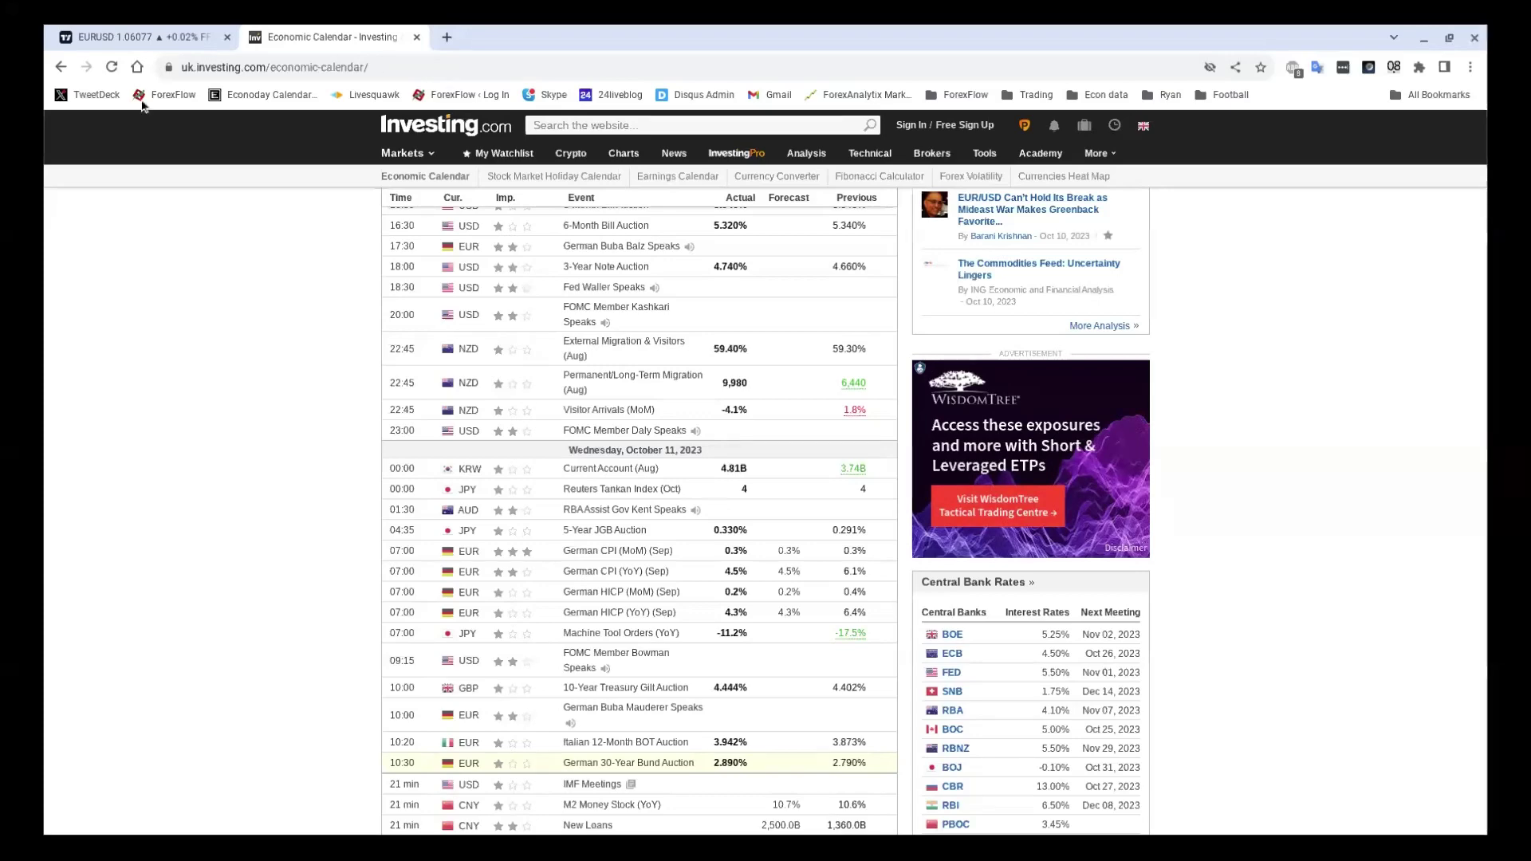
# Scroll down to Wednesday's later releases such as US PPI, the EIA outlook and FOMC minutes.
pyautogui.scroll(-2, 195, 319)
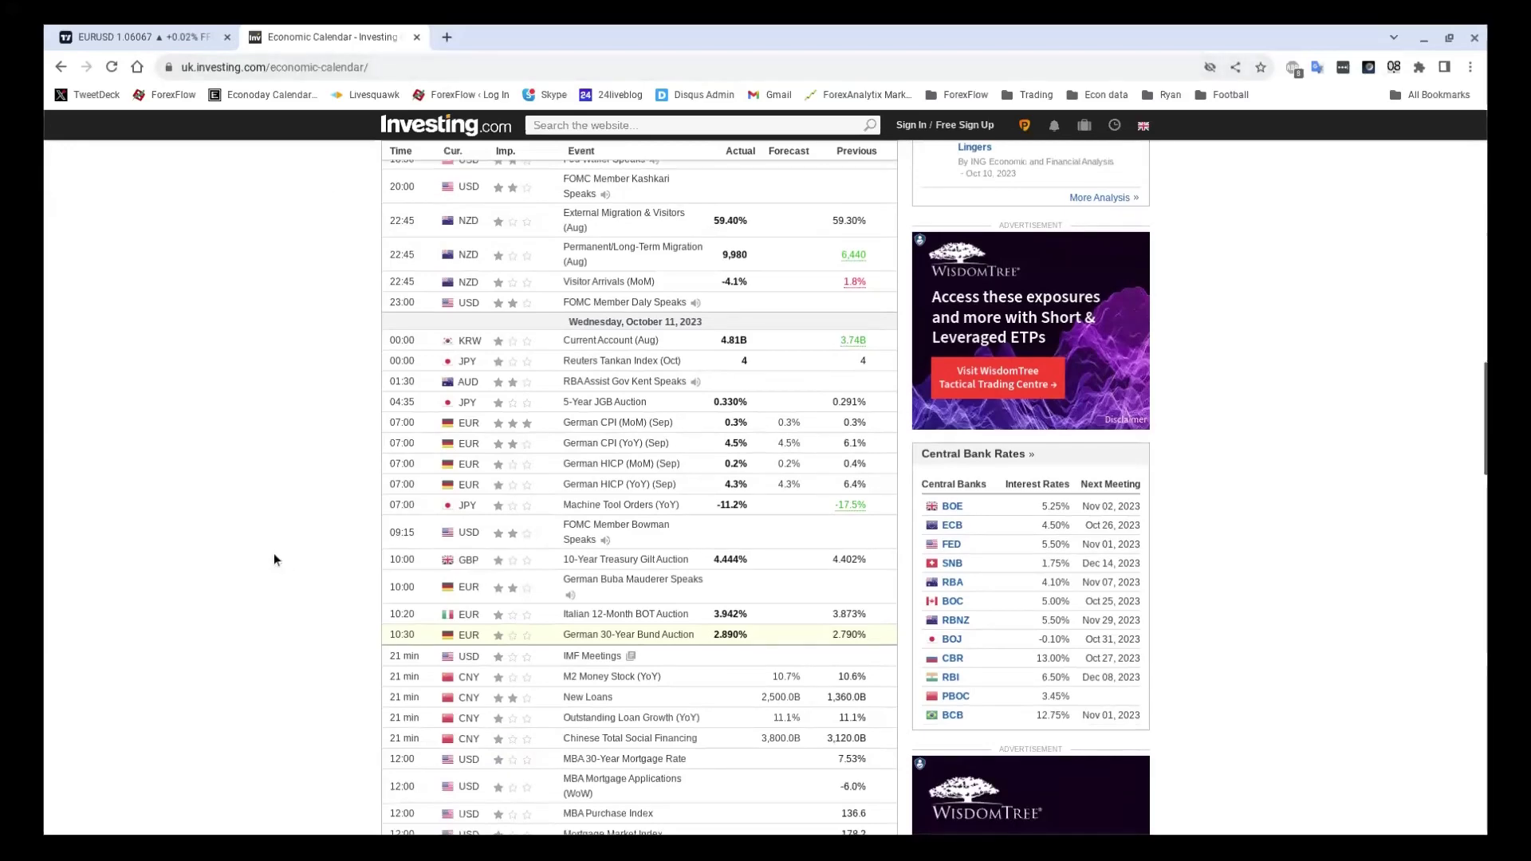
pyautogui.scroll(-3, 274, 553)
pyautogui.scroll(-1, 274, 555)
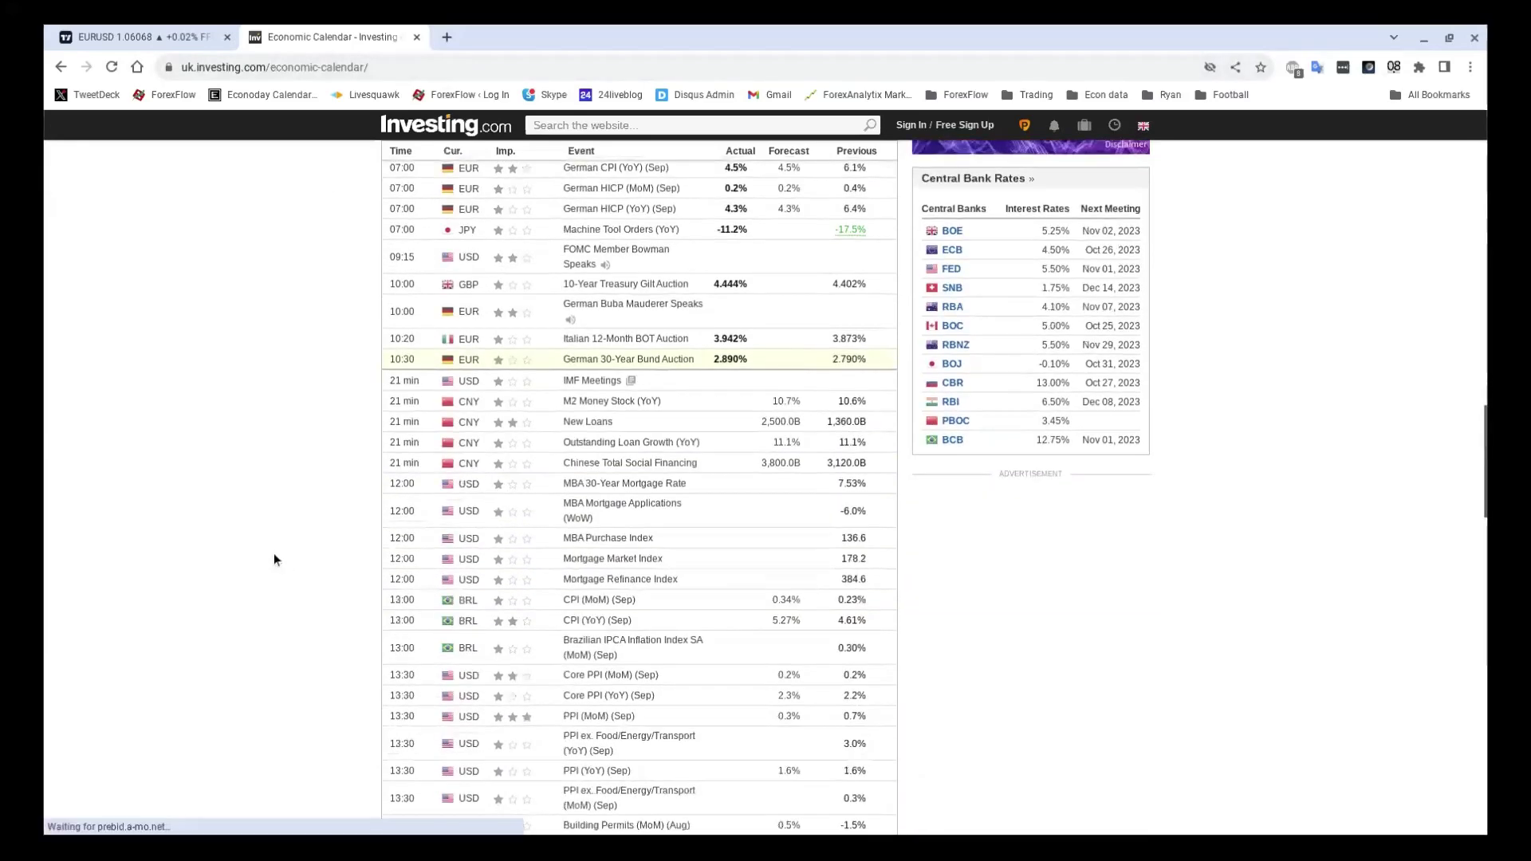
pyautogui.scroll(-2, 274, 560)
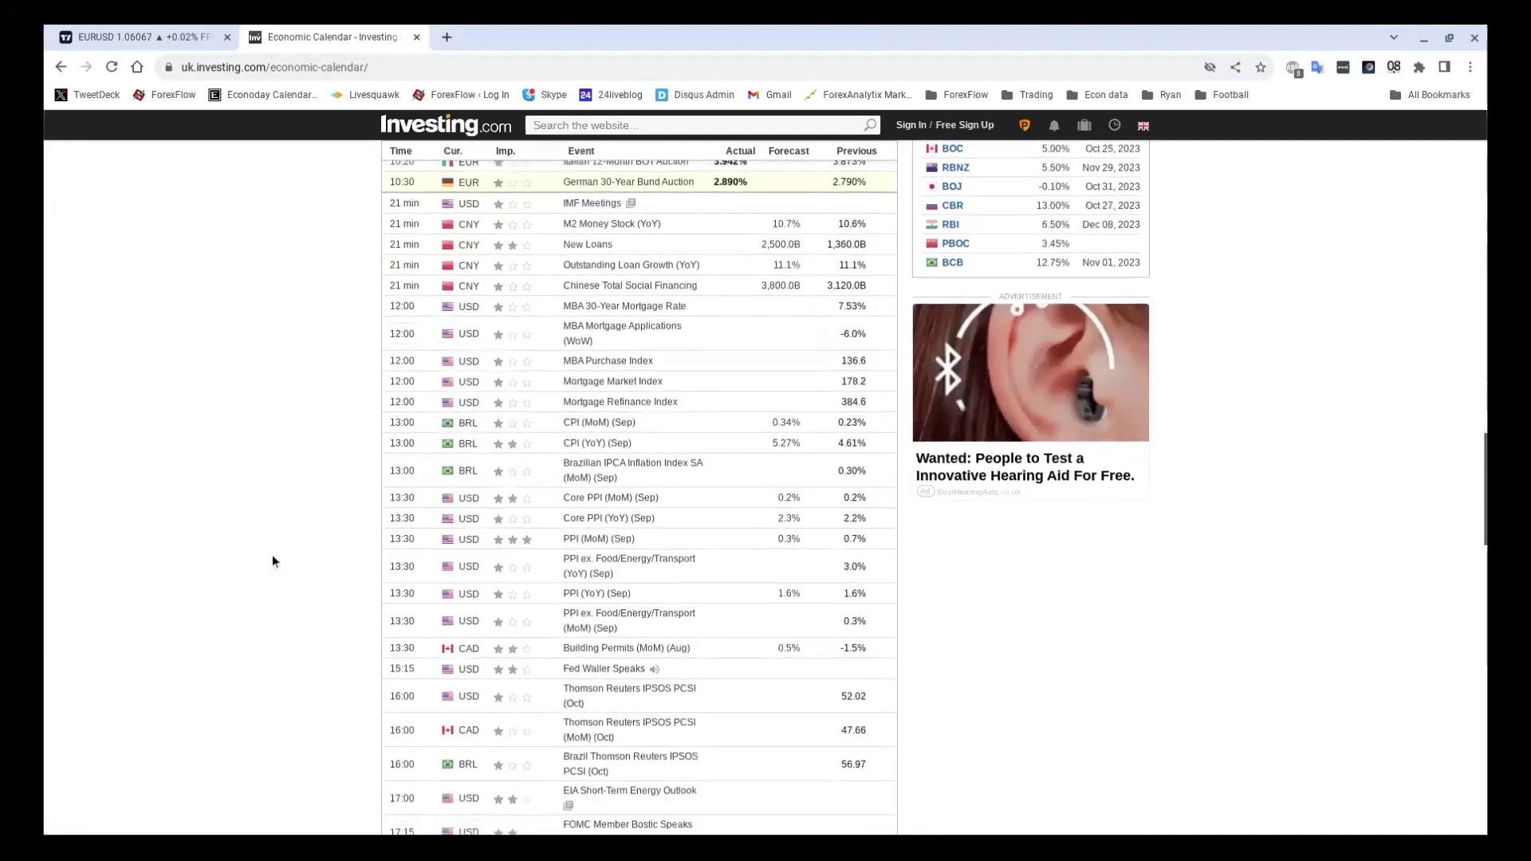
pyautogui.scroll(-1, 271, 593)
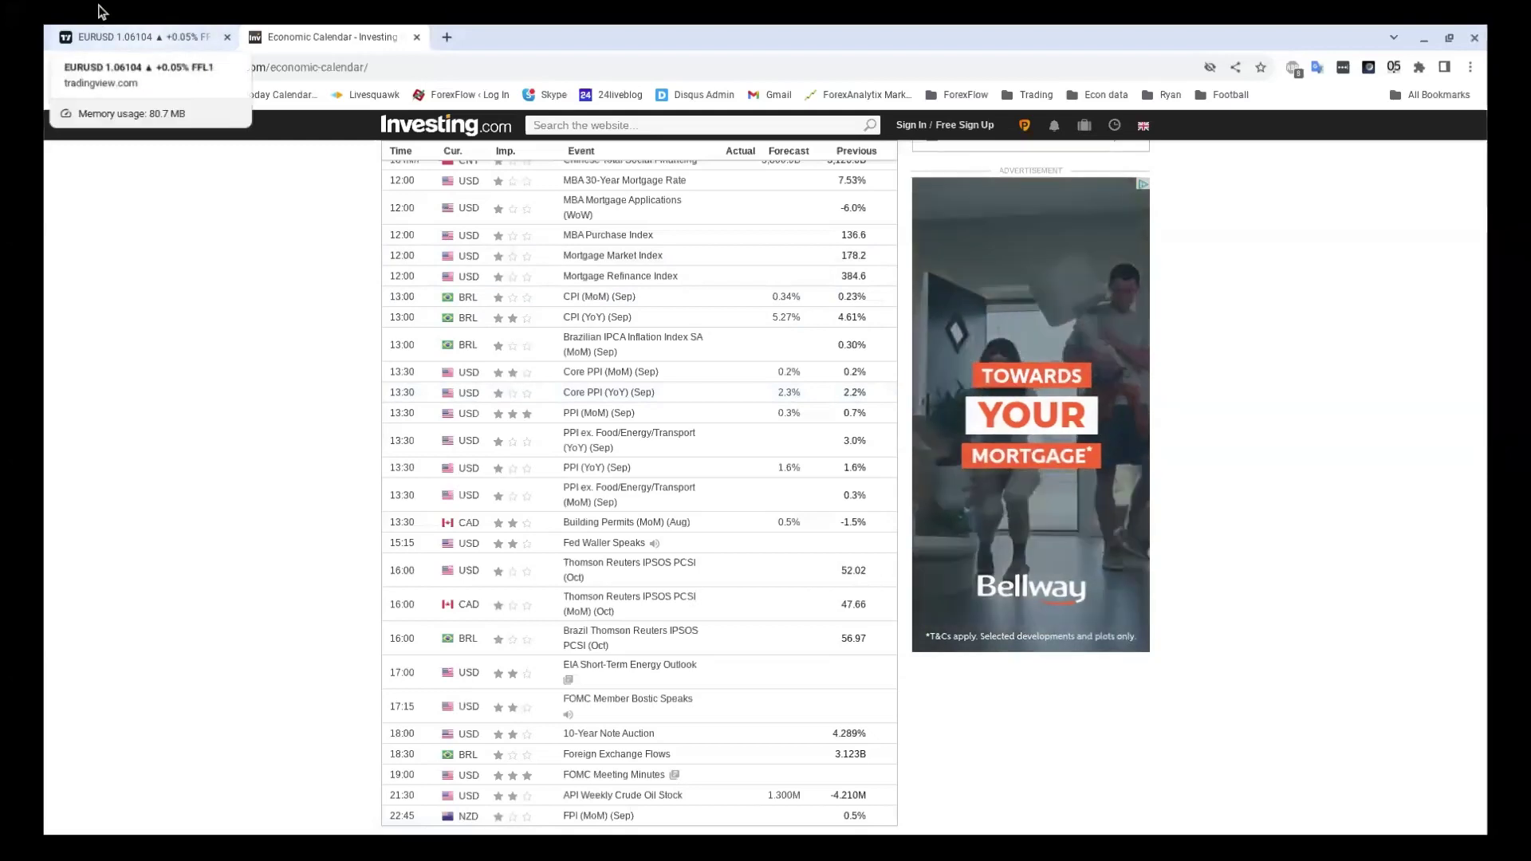
# Return to TradingView and open the US10Y hourly chart from the FX1 watchlist.
pyautogui.click(101, 37)
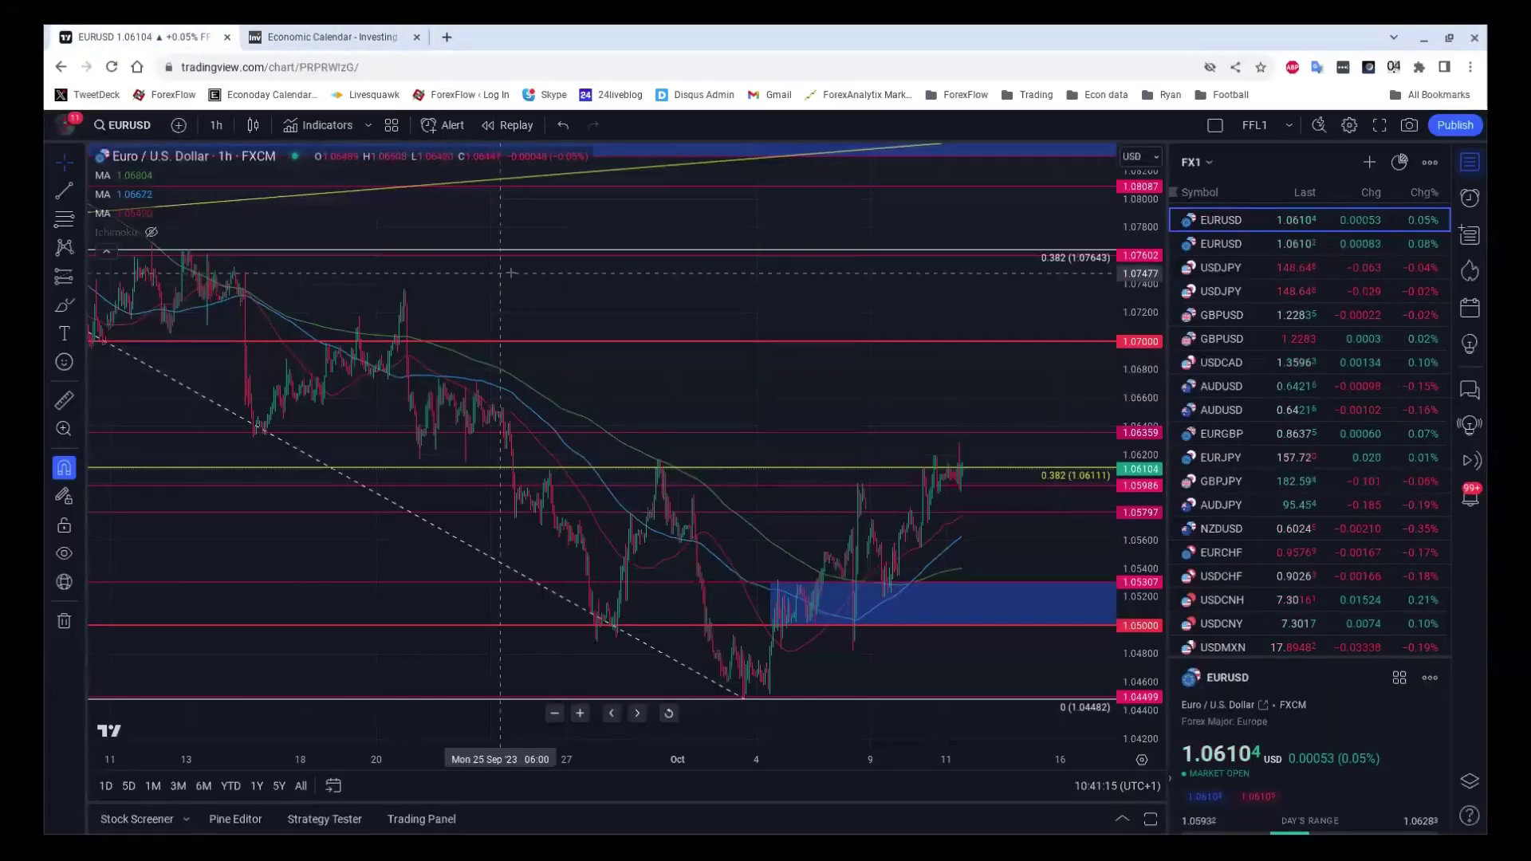
pyautogui.scroll(-2, 1319, 449)
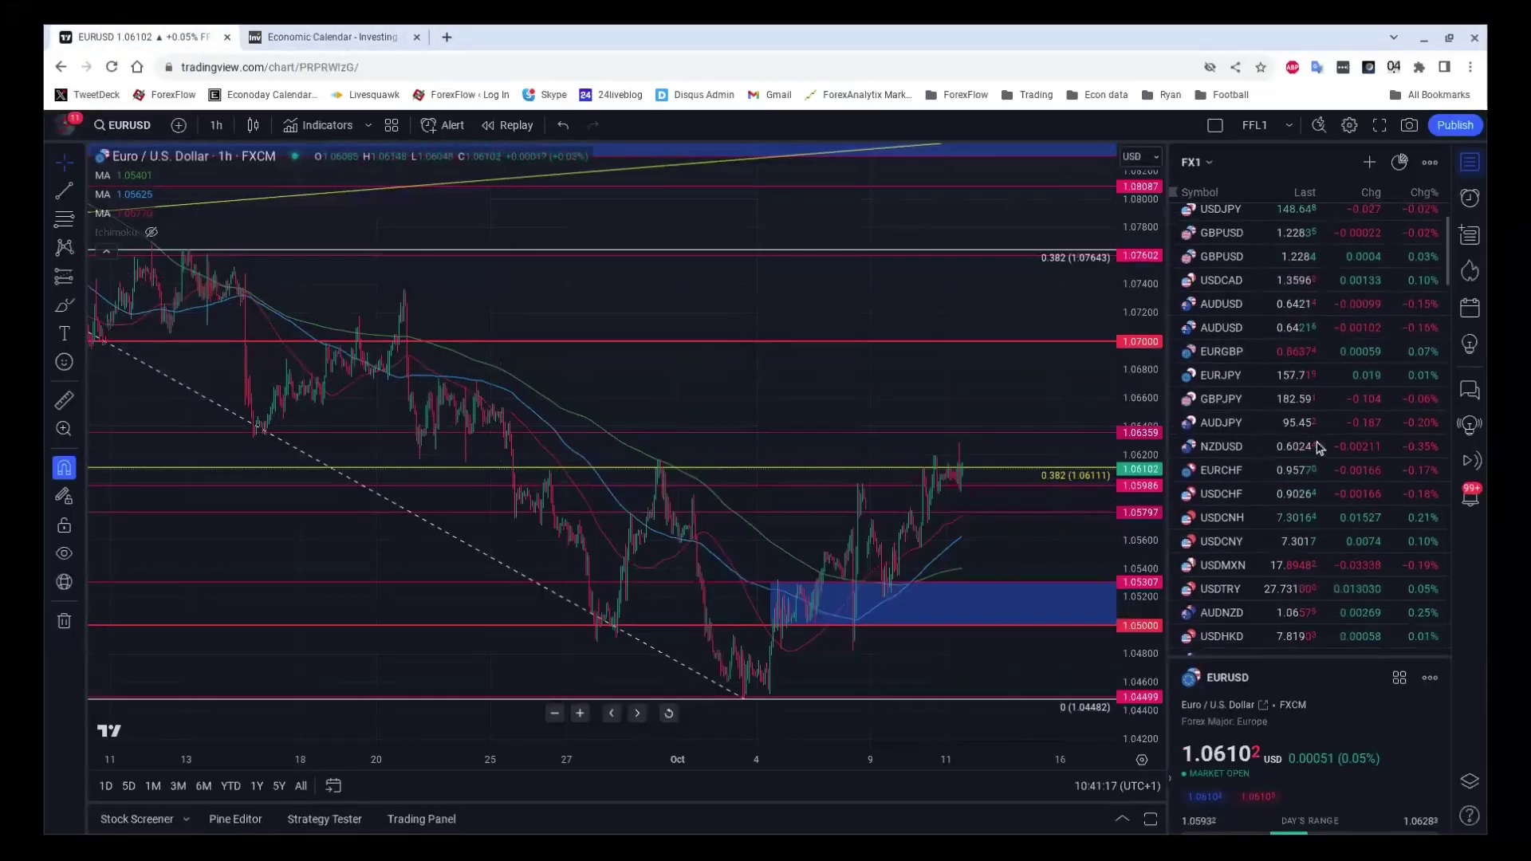
pyautogui.scroll(-5, 1315, 450)
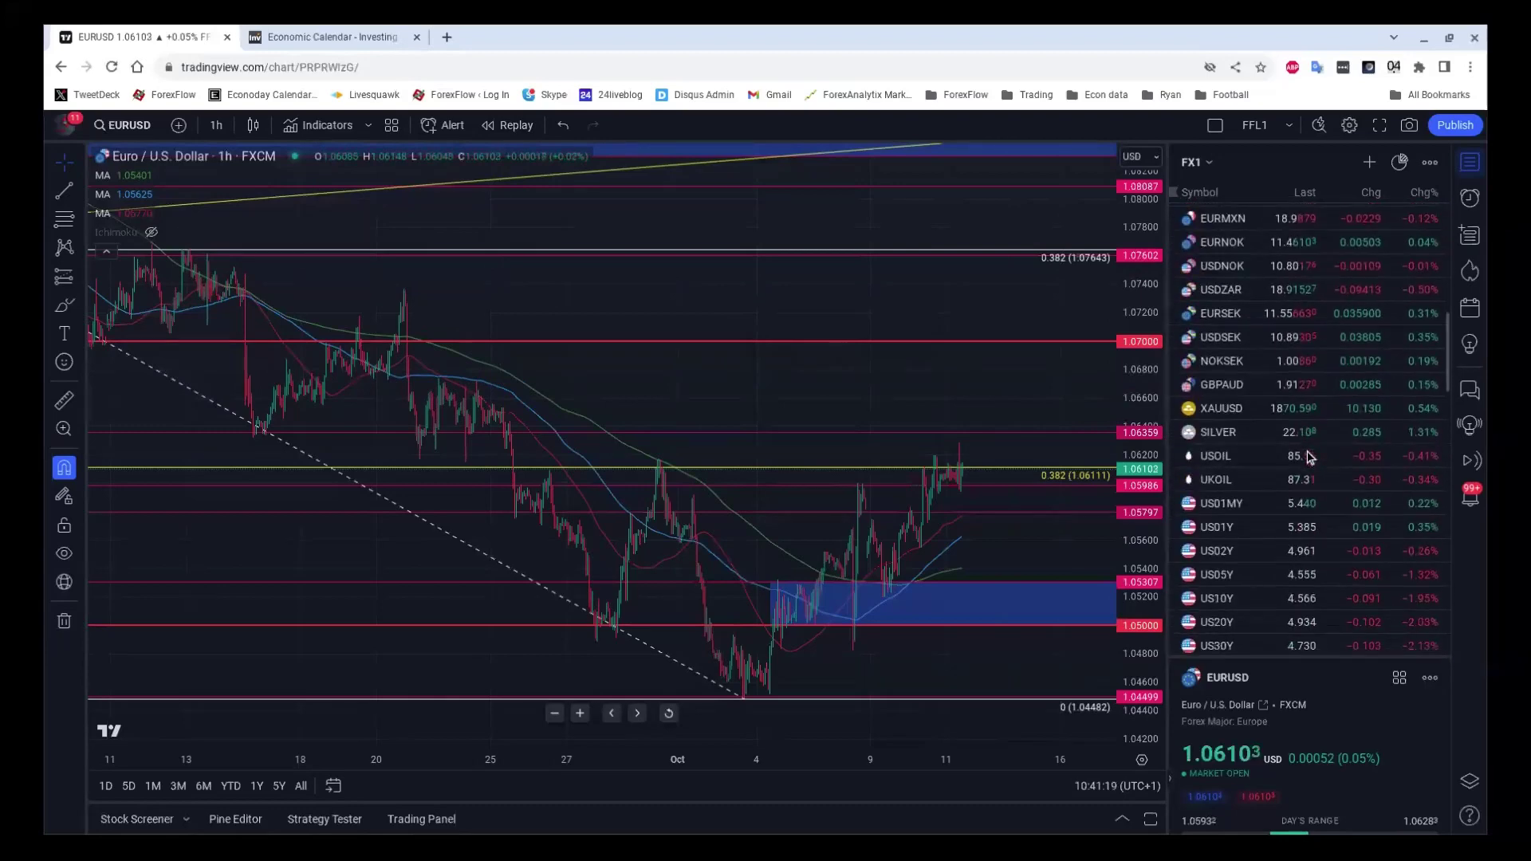
pyautogui.scroll(-5, 1308, 456)
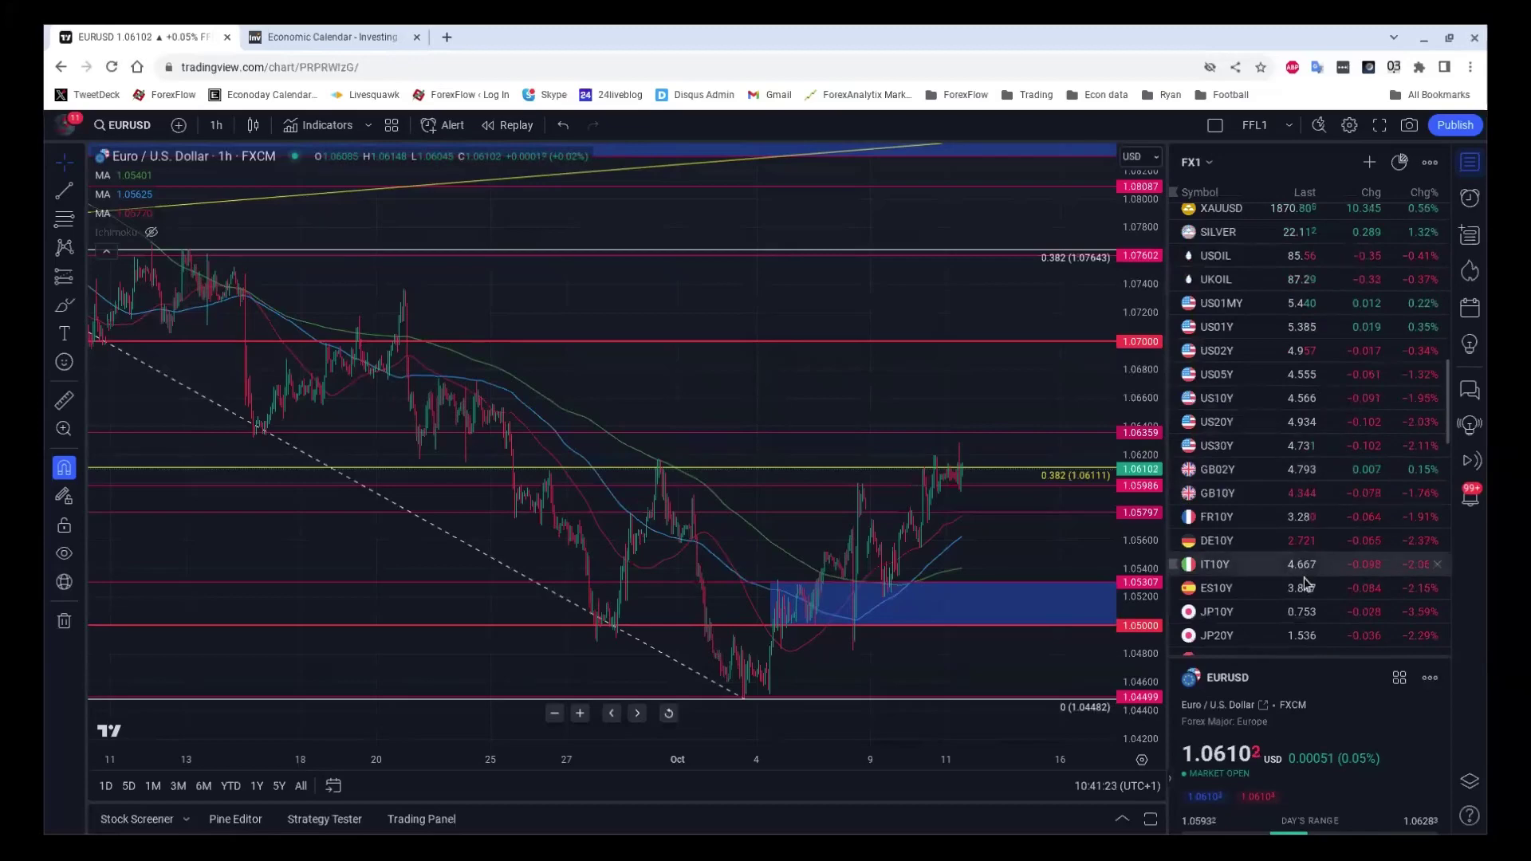
pyautogui.click(1244, 400)
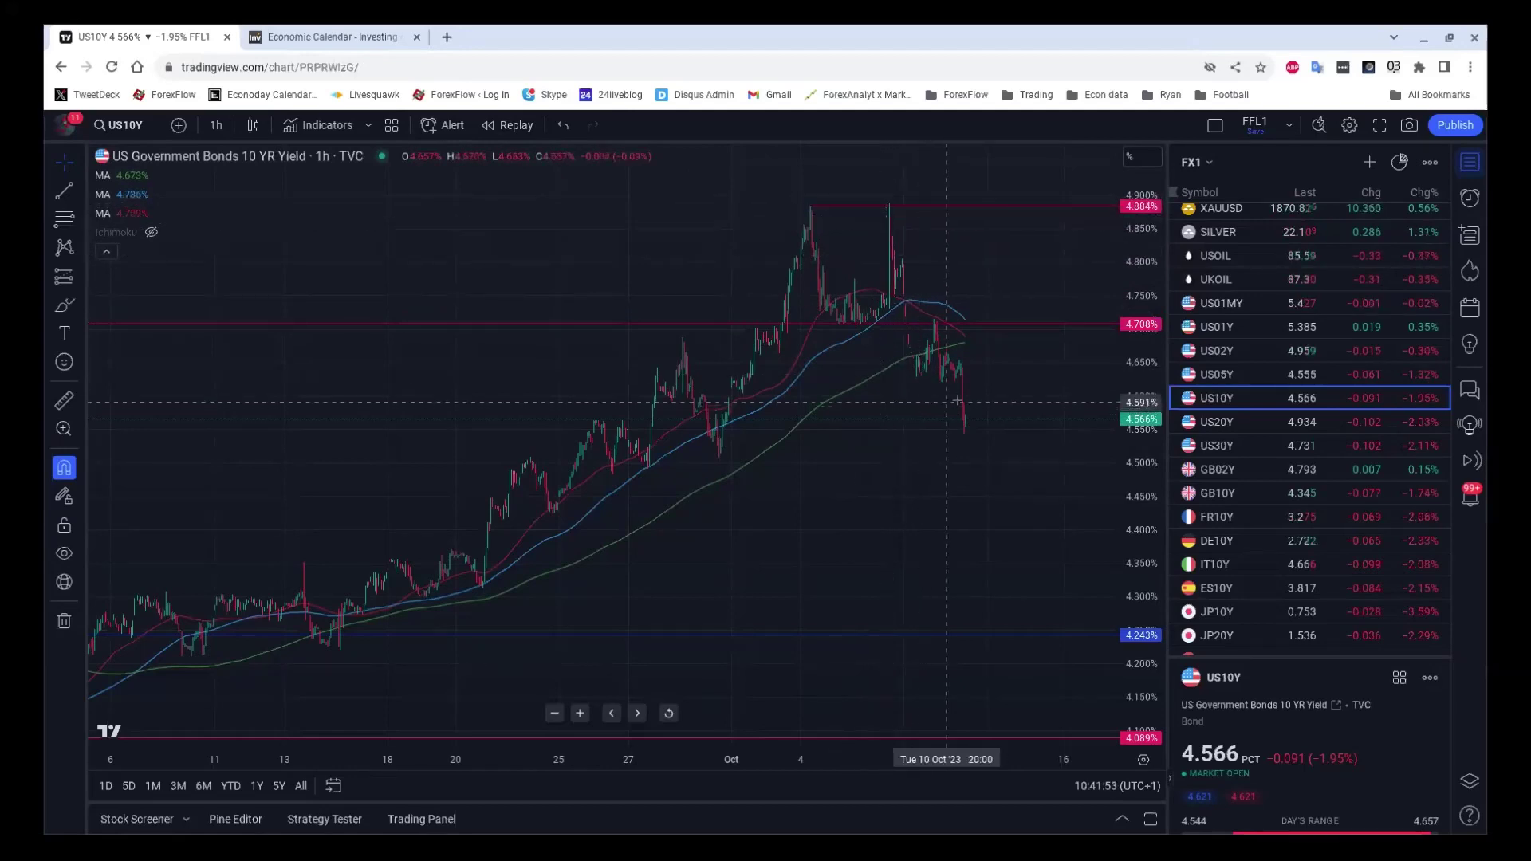
# Zoom the US10Y chart out to early June and nudge the lower horizontal level to 3.633%.
pyautogui.scroll(-4, 954, 397)
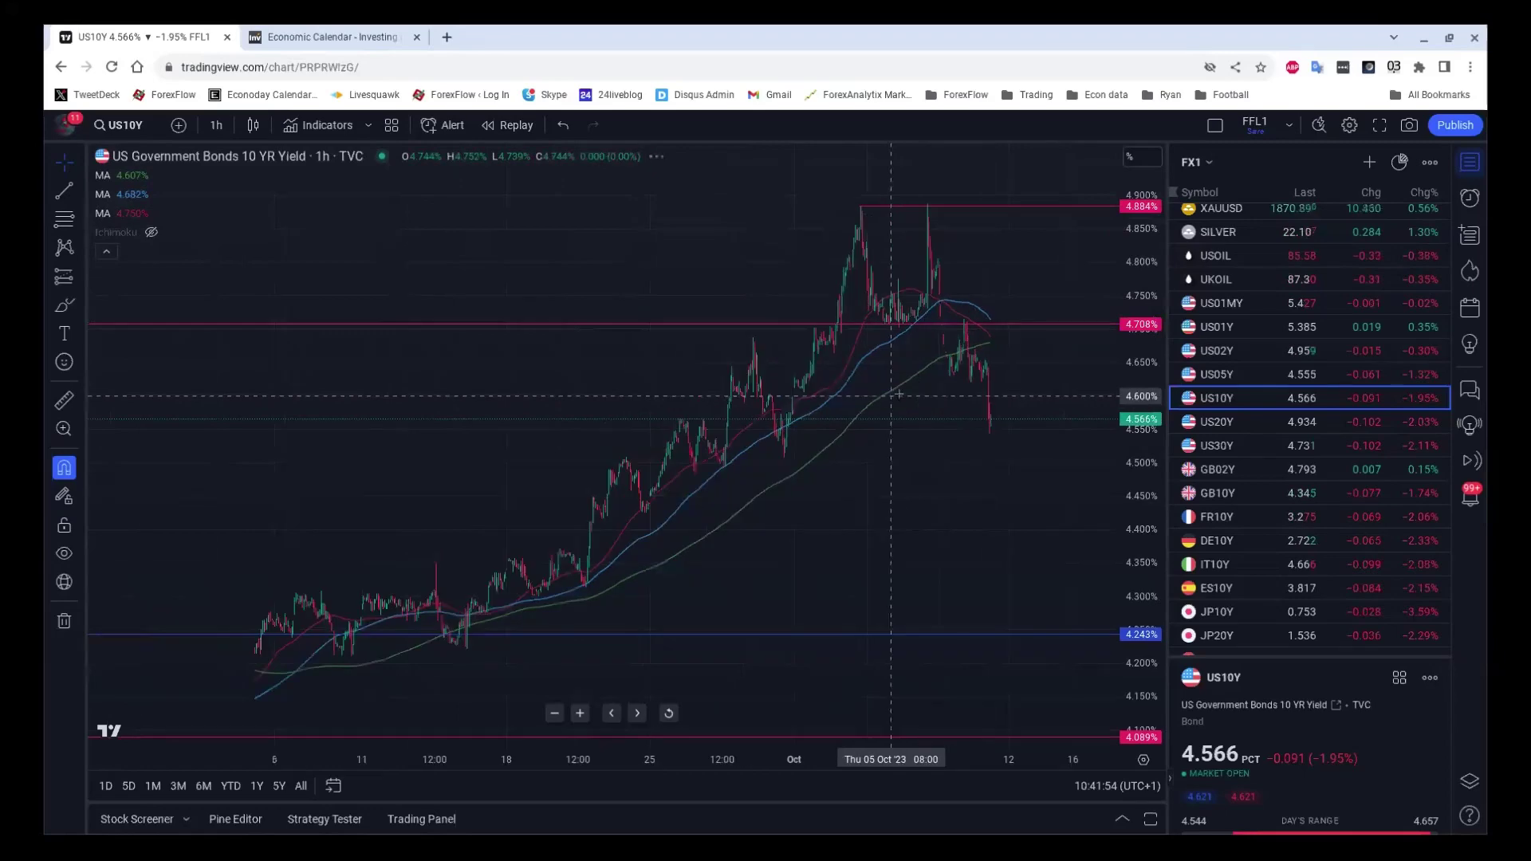
pyautogui.scroll(-5, 902, 400)
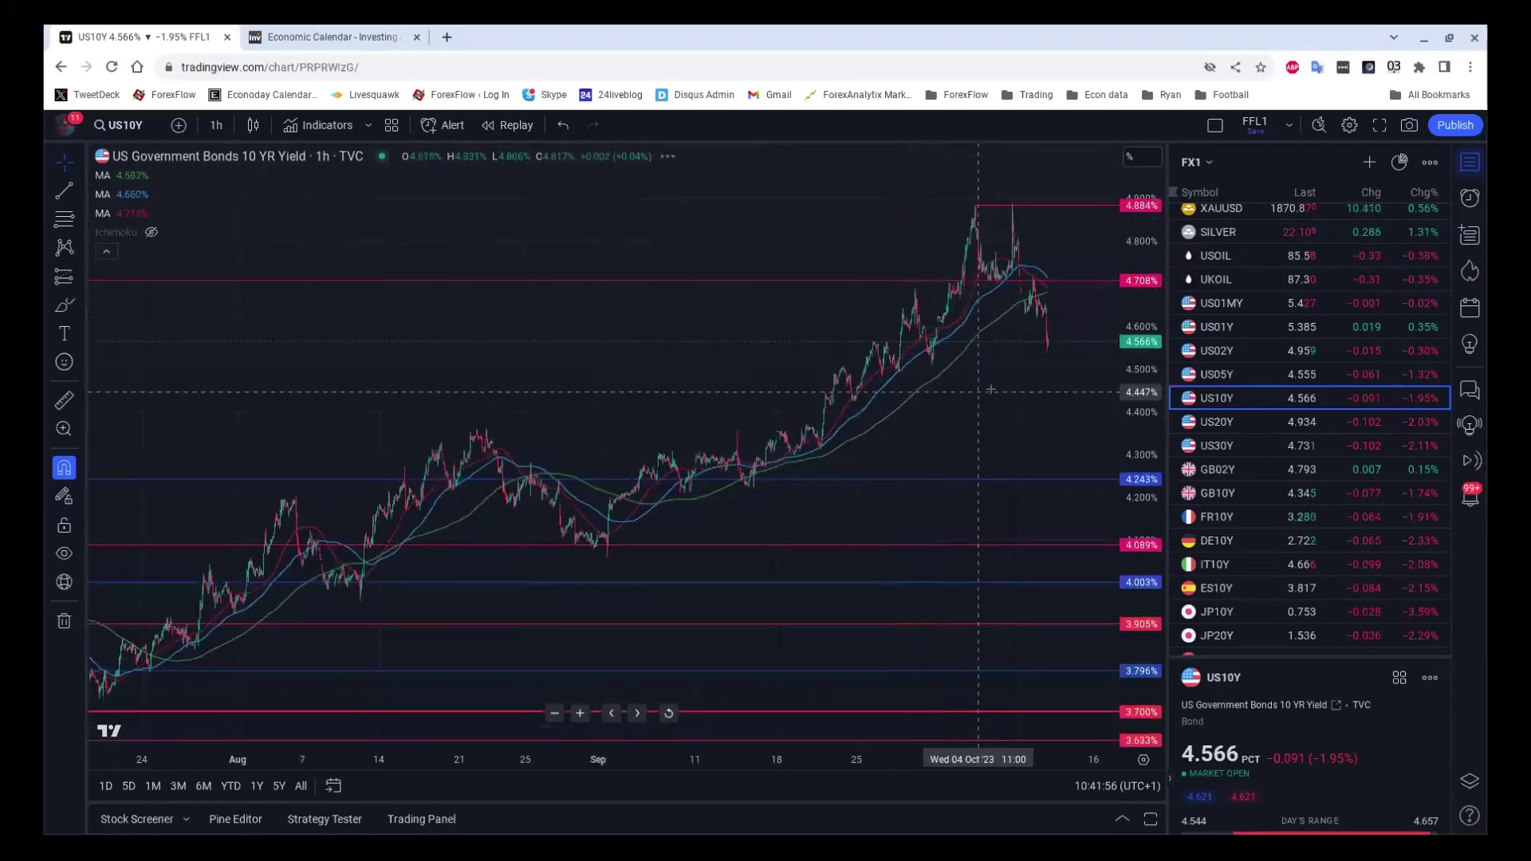
pyautogui.scroll(-1, 991, 390)
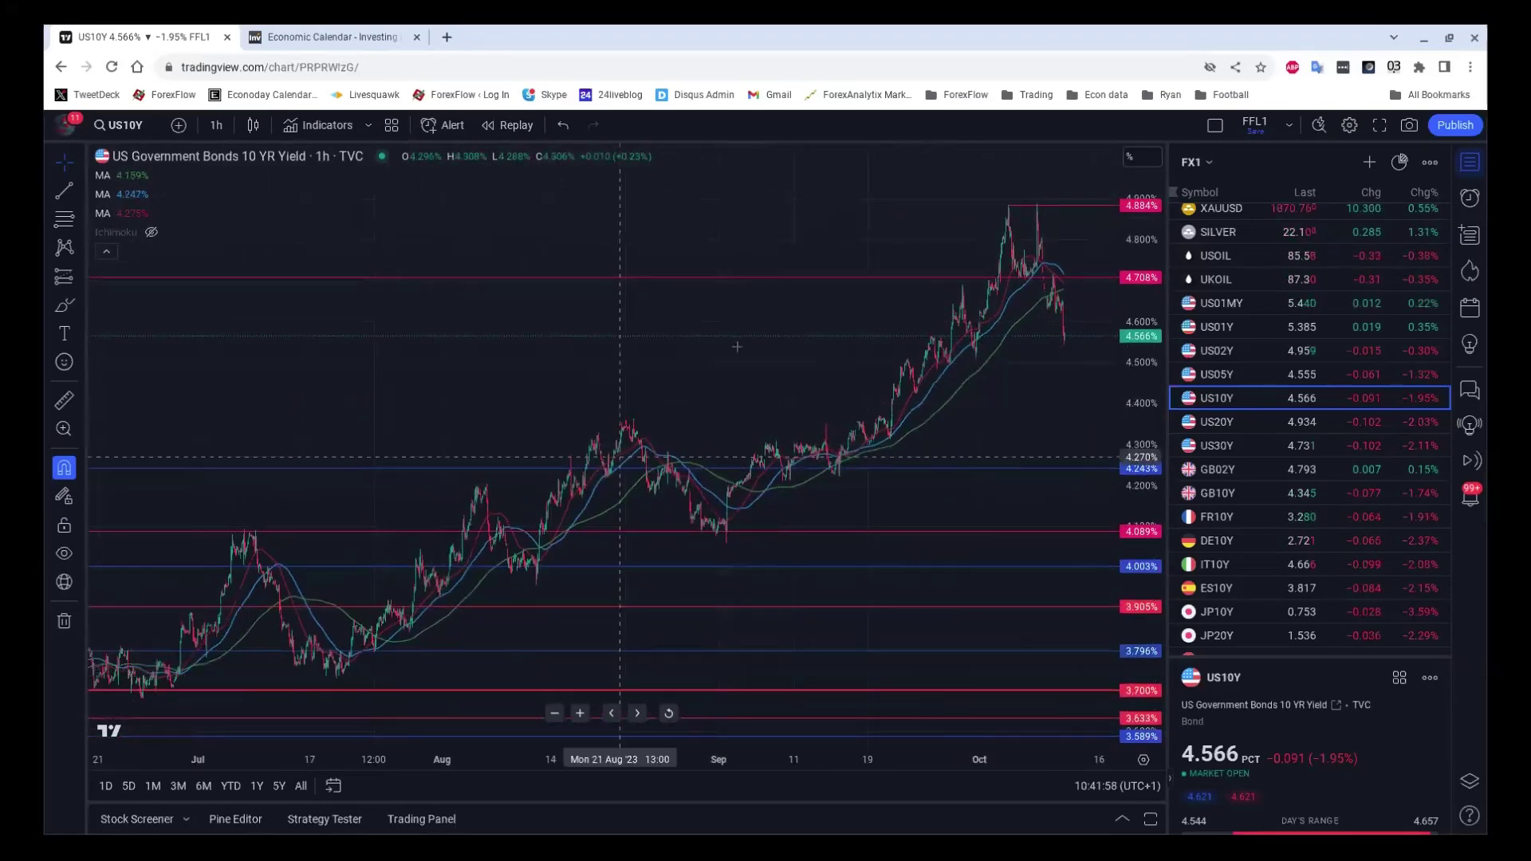
pyautogui.scroll(-2, 834, 295)
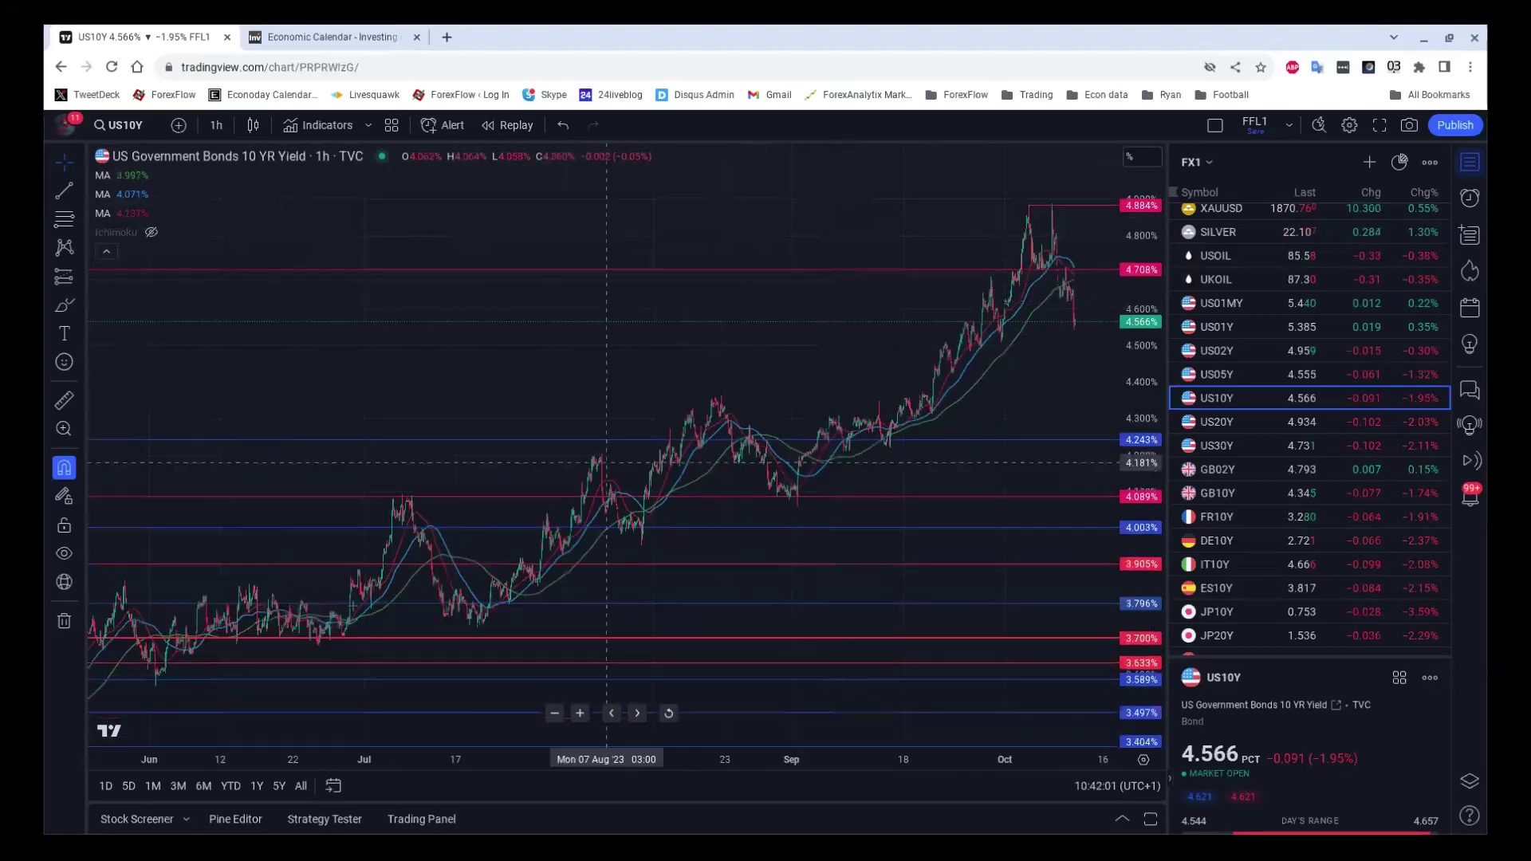
pyautogui.moveTo(177, 681); pyautogui.dragTo(178, 679)
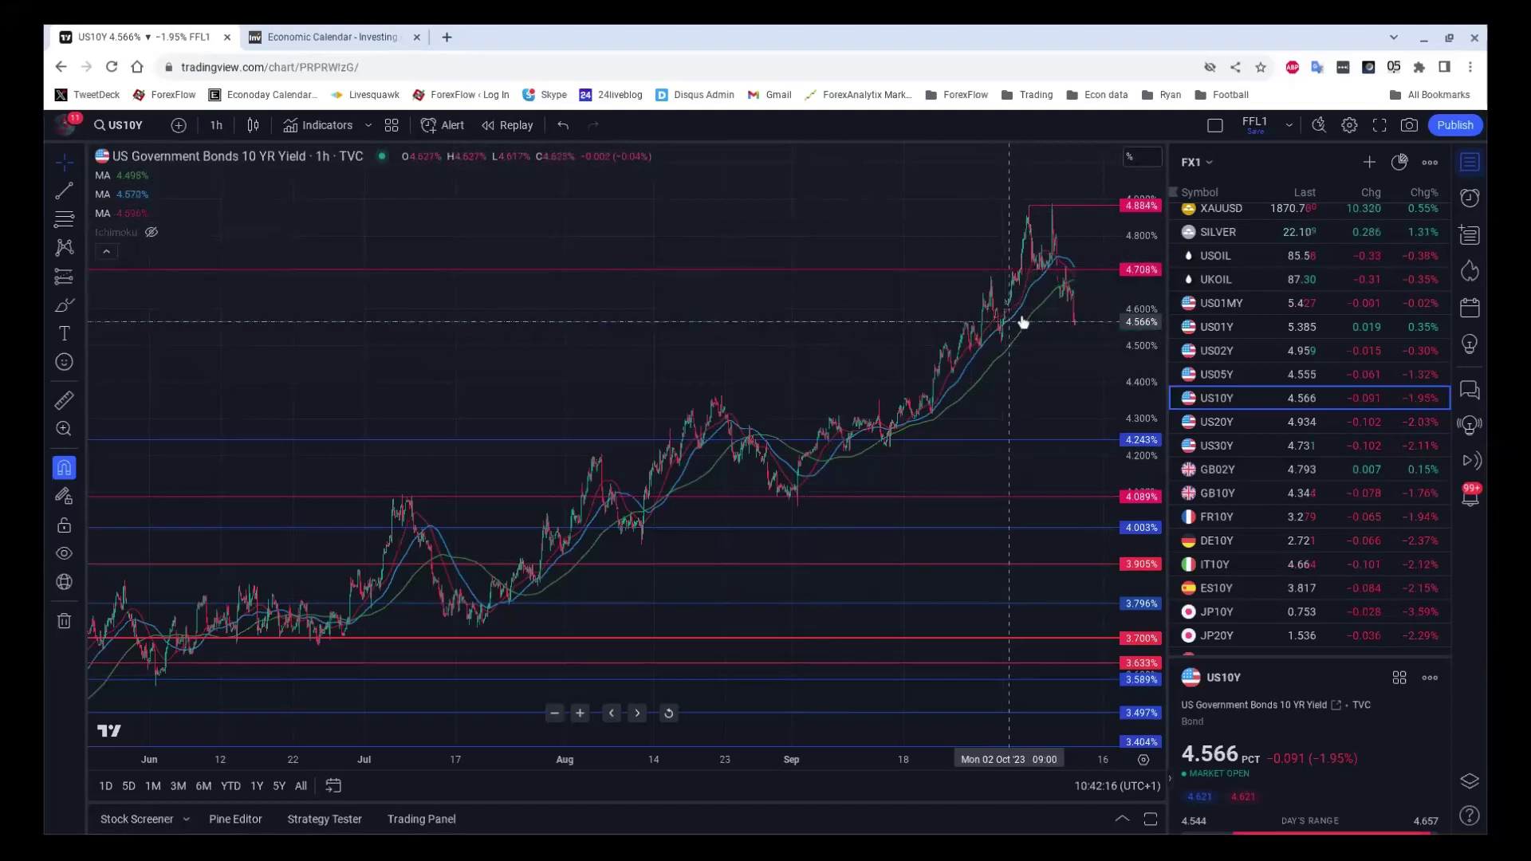
pyautogui.scroll(1, 996, 283)
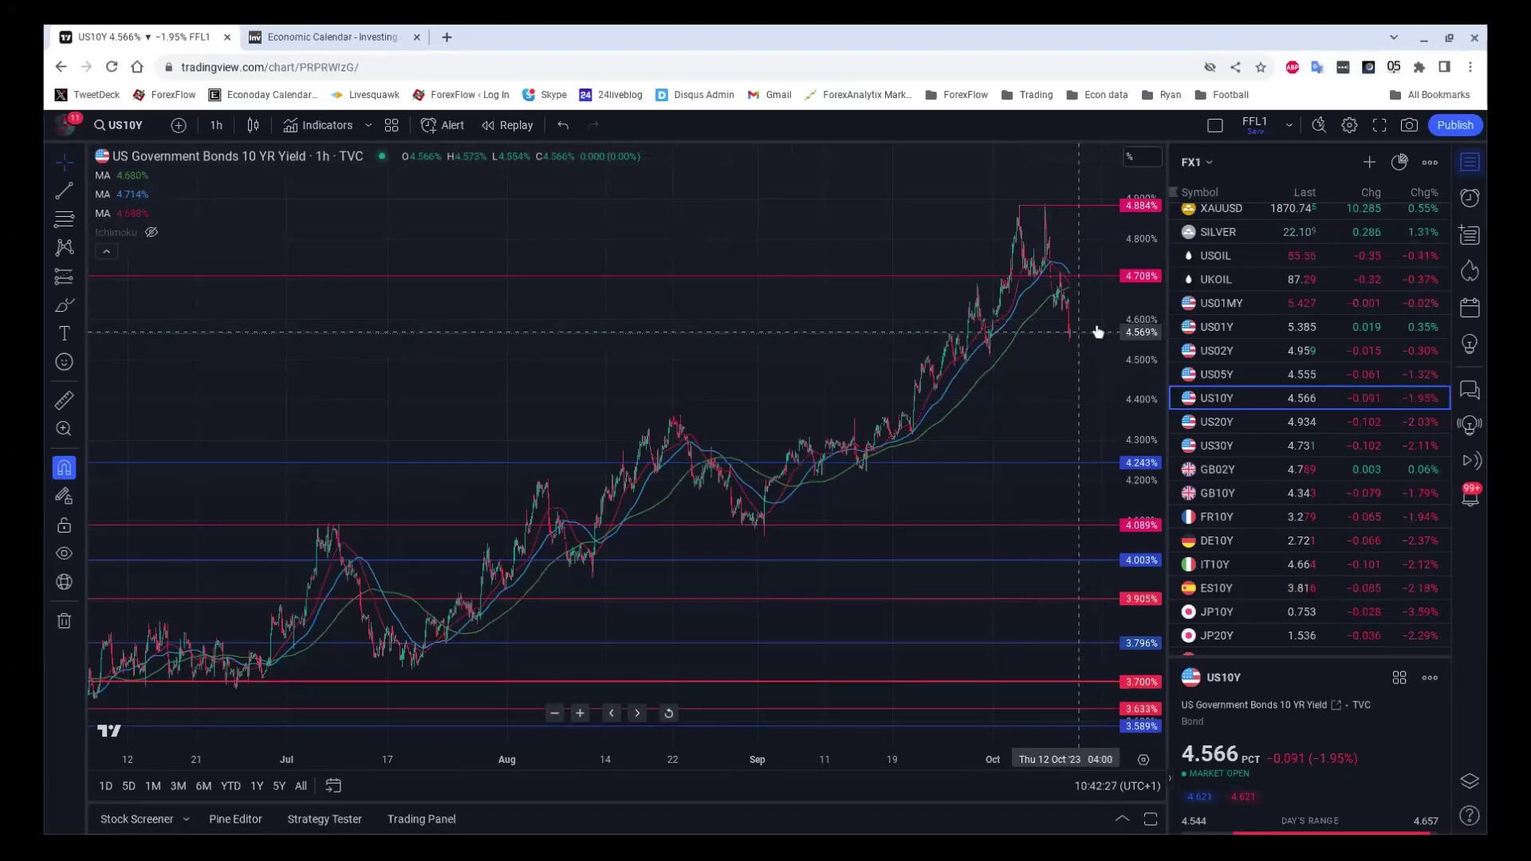
pyautogui.scroll(-1, 1098, 332)
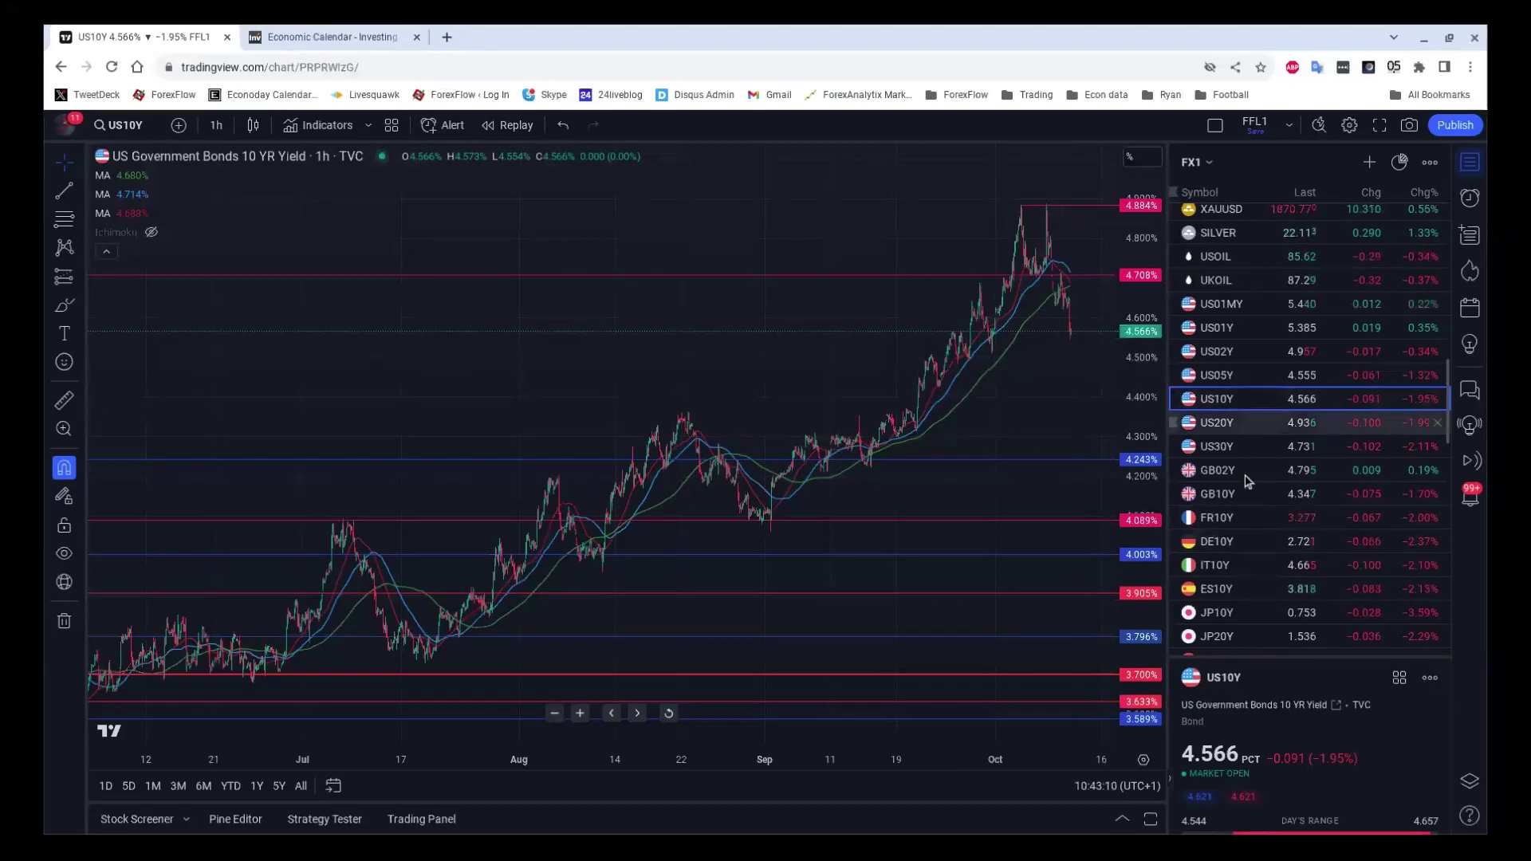
# Show the DE10Y hourly chart, then scroll the watchlist back up toward the FX pairs.
pyautogui.click(1246, 545)
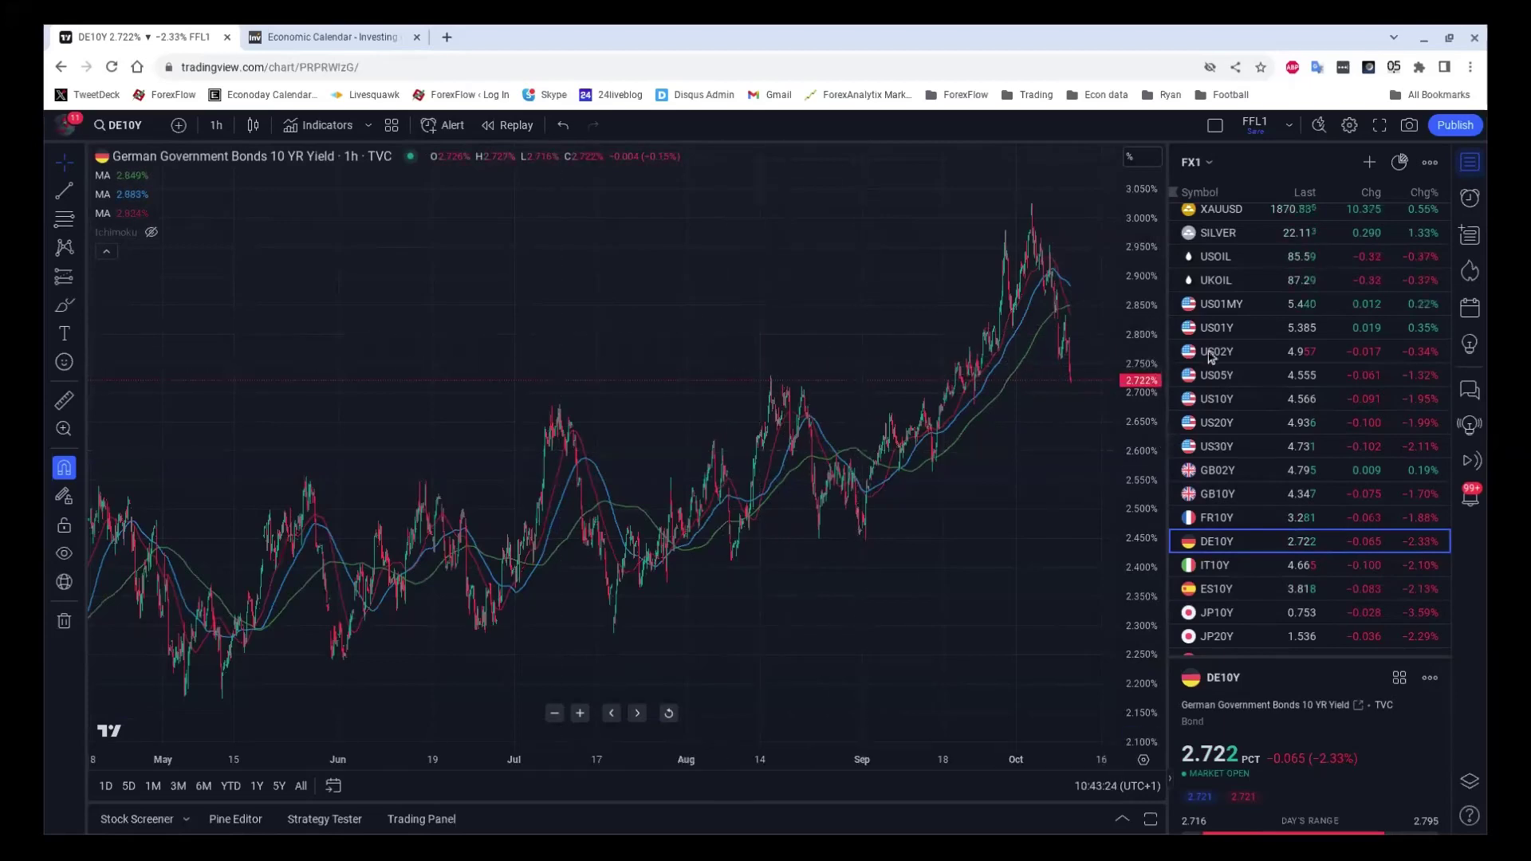
pyautogui.scroll(1, 1276, 451)
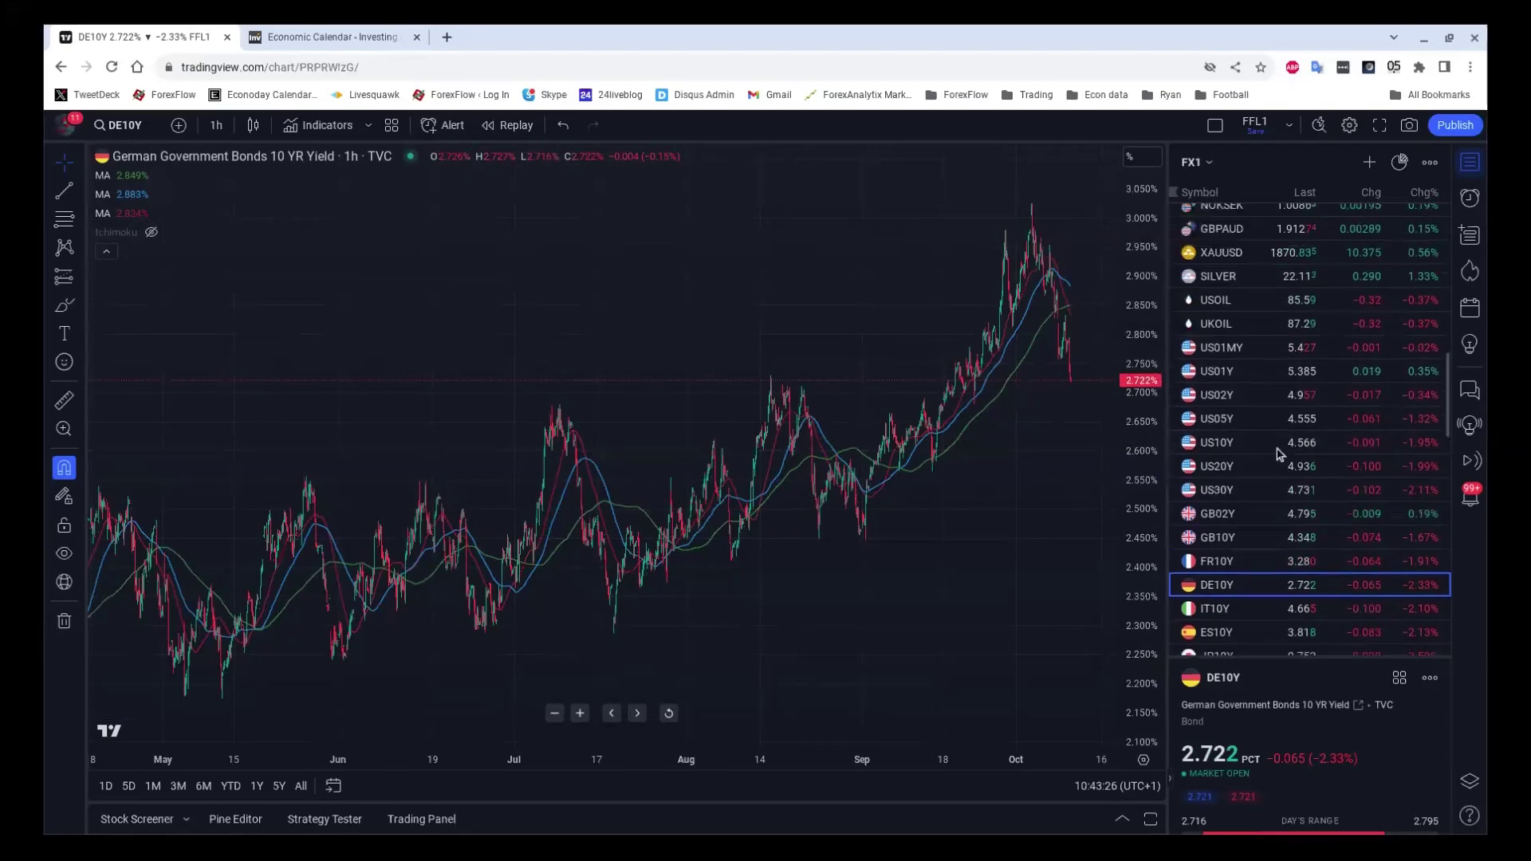
pyautogui.scroll(10, 1277, 453)
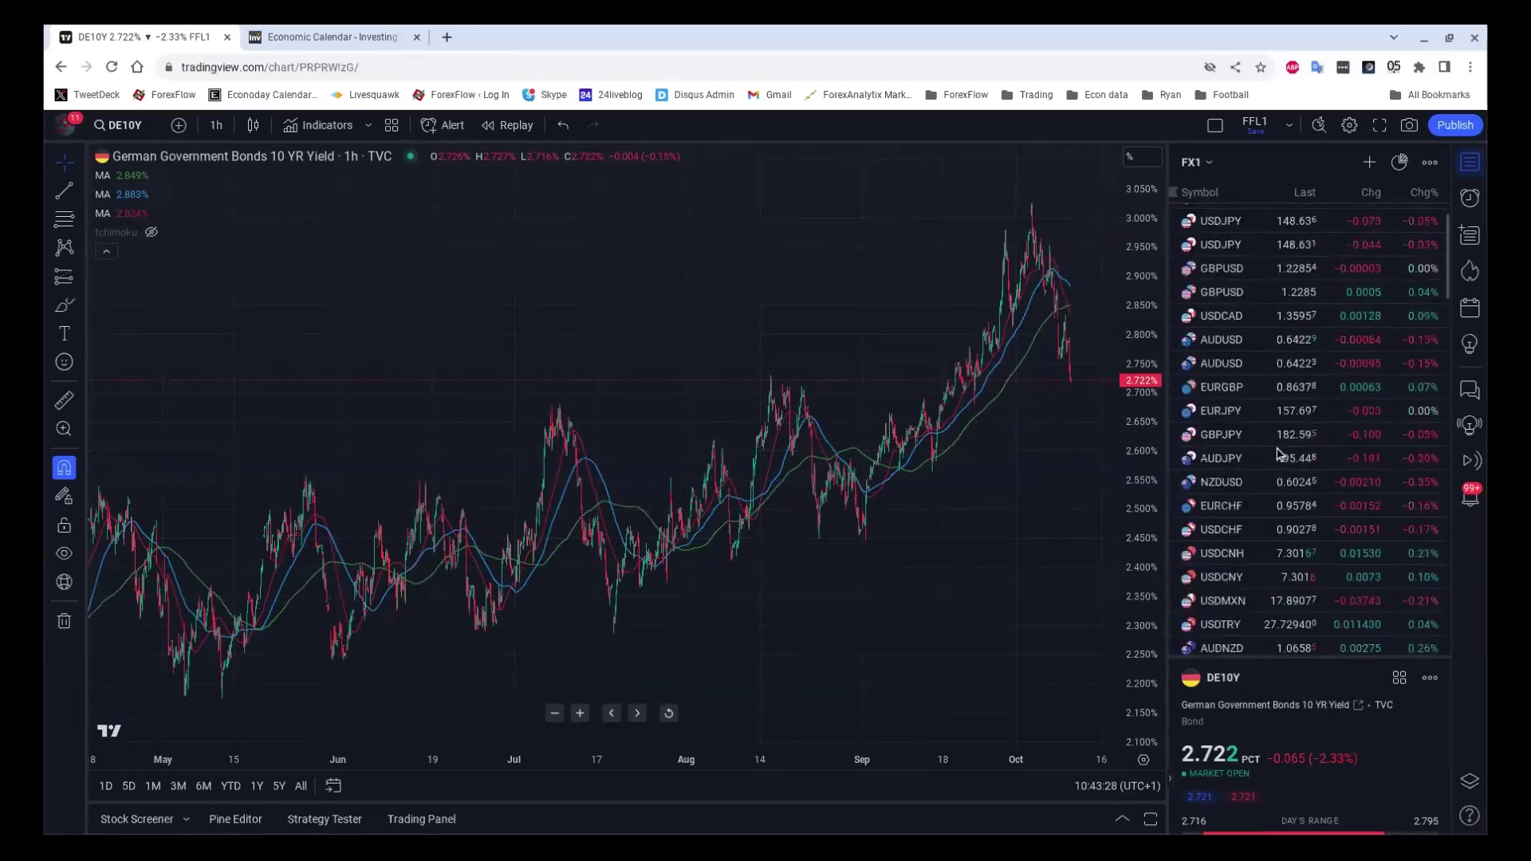
pyautogui.scroll(2, 1277, 453)
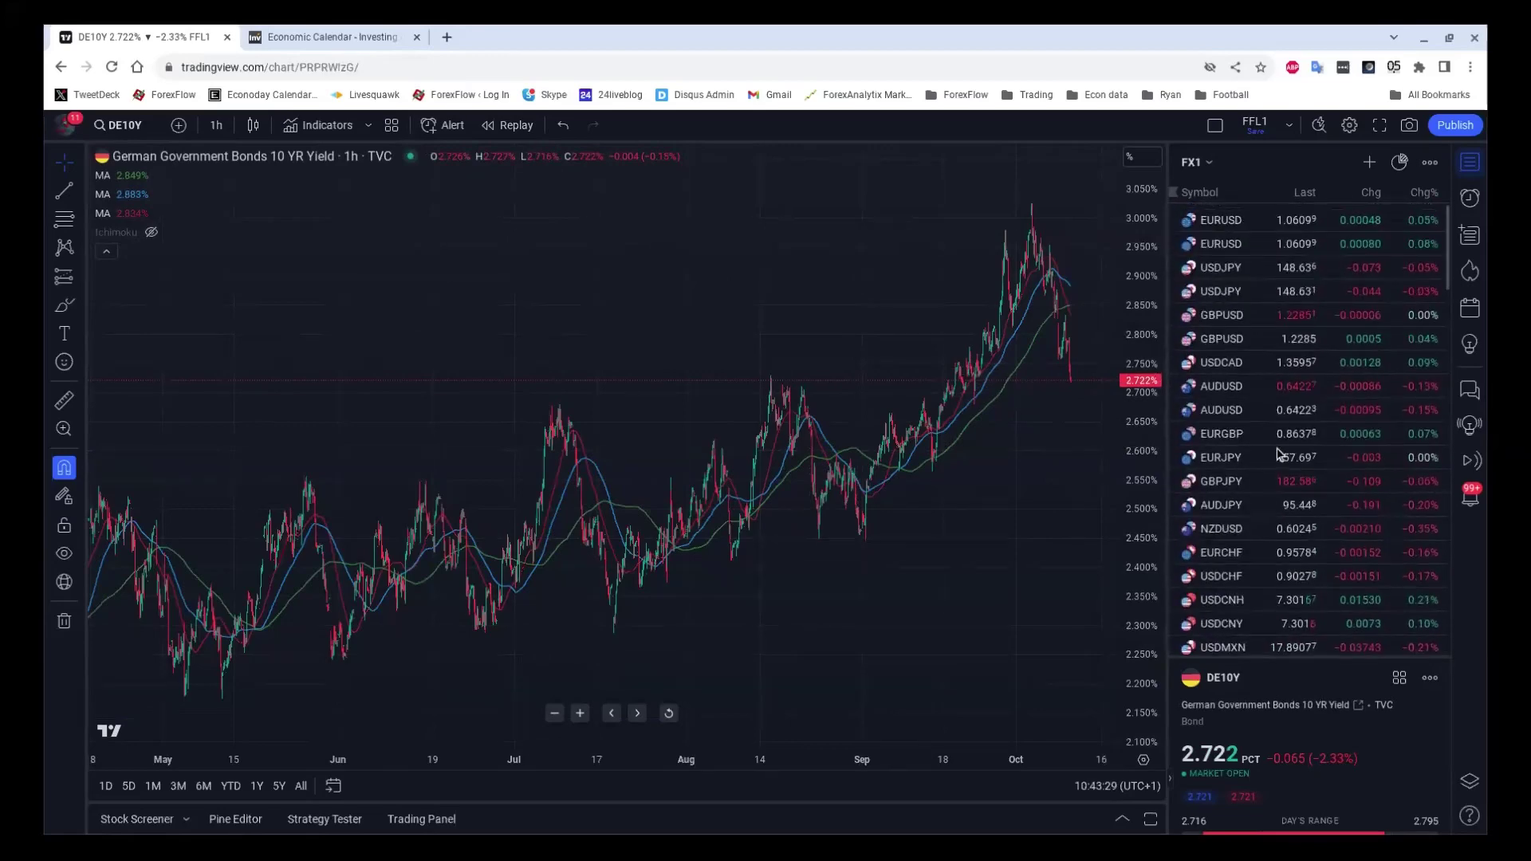
# Open EURUSD hourly and frame the September–October decline and rebound to the 0.382 level.
pyautogui.click(1250, 225)
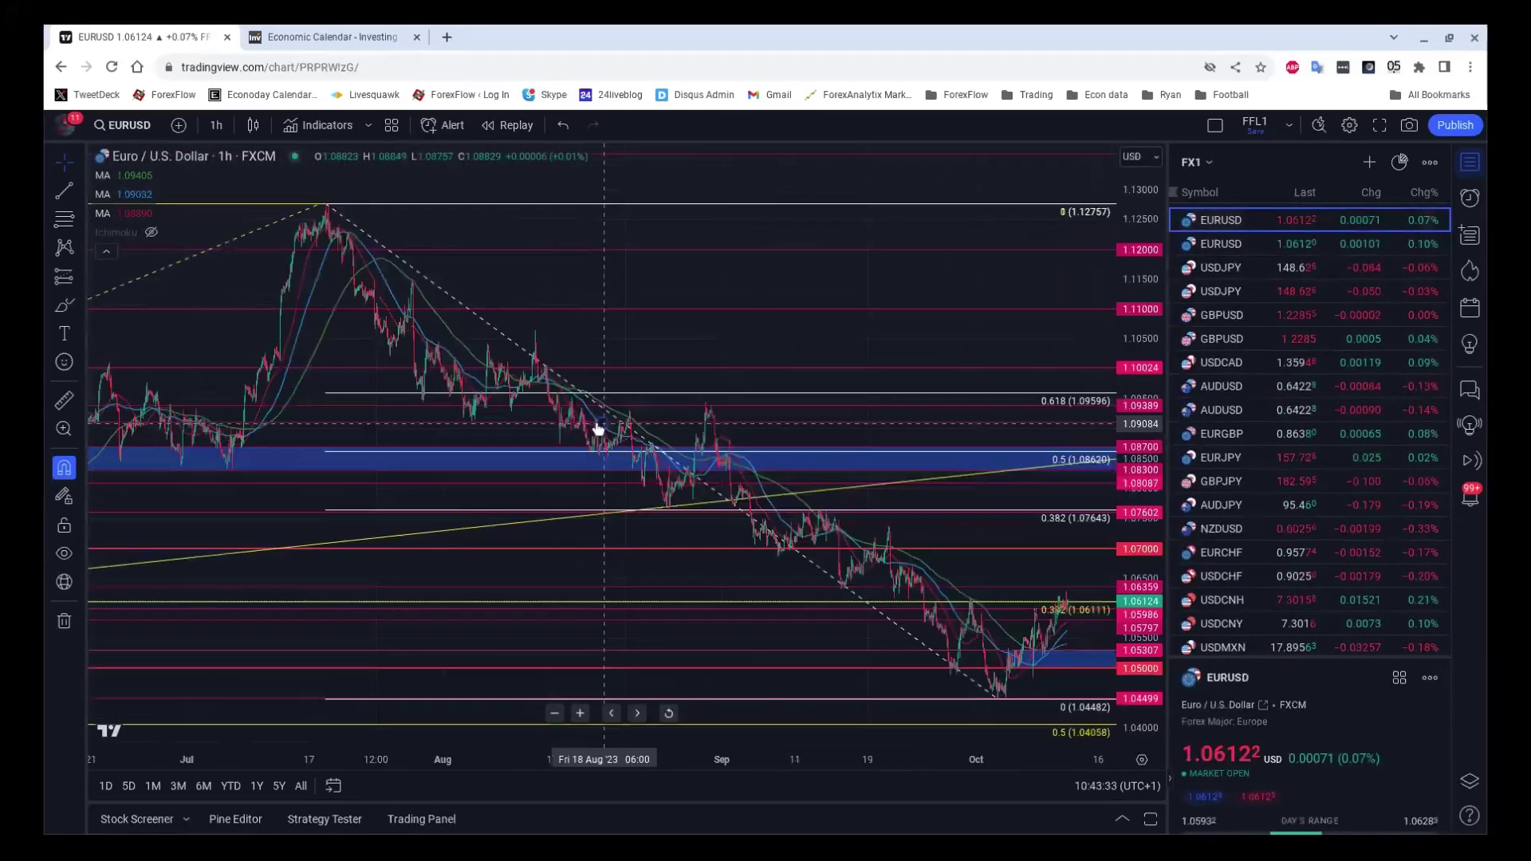
pyautogui.moveTo(890, 339); pyautogui.dragTo(777, 332)
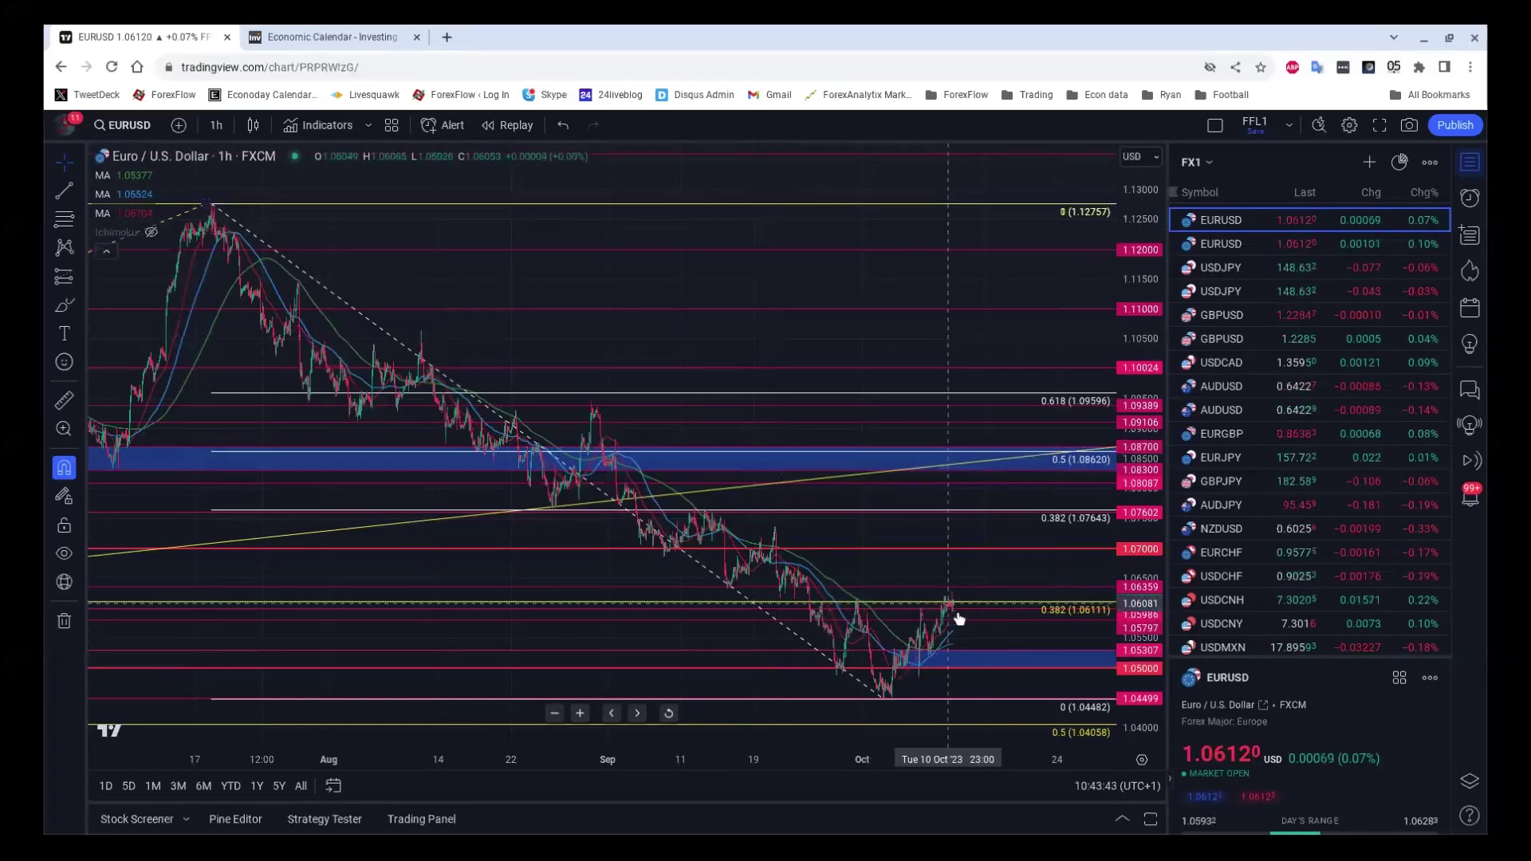
pyautogui.scroll(2, 965, 614)
pyautogui.scroll(2, 967, 611)
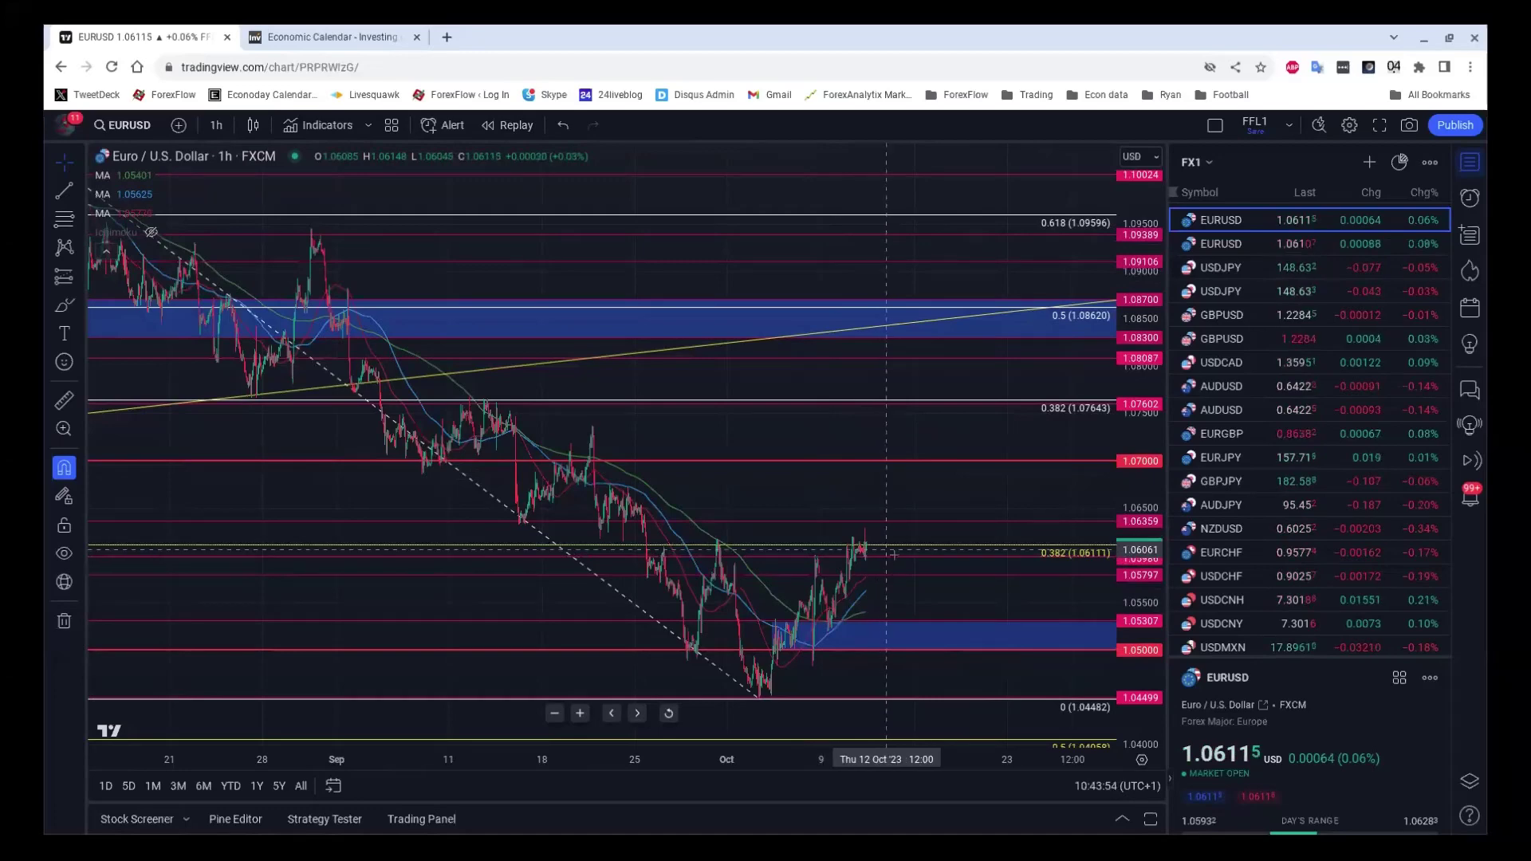
pyautogui.scroll(3, 885, 560)
pyautogui.scroll(-1, 894, 562)
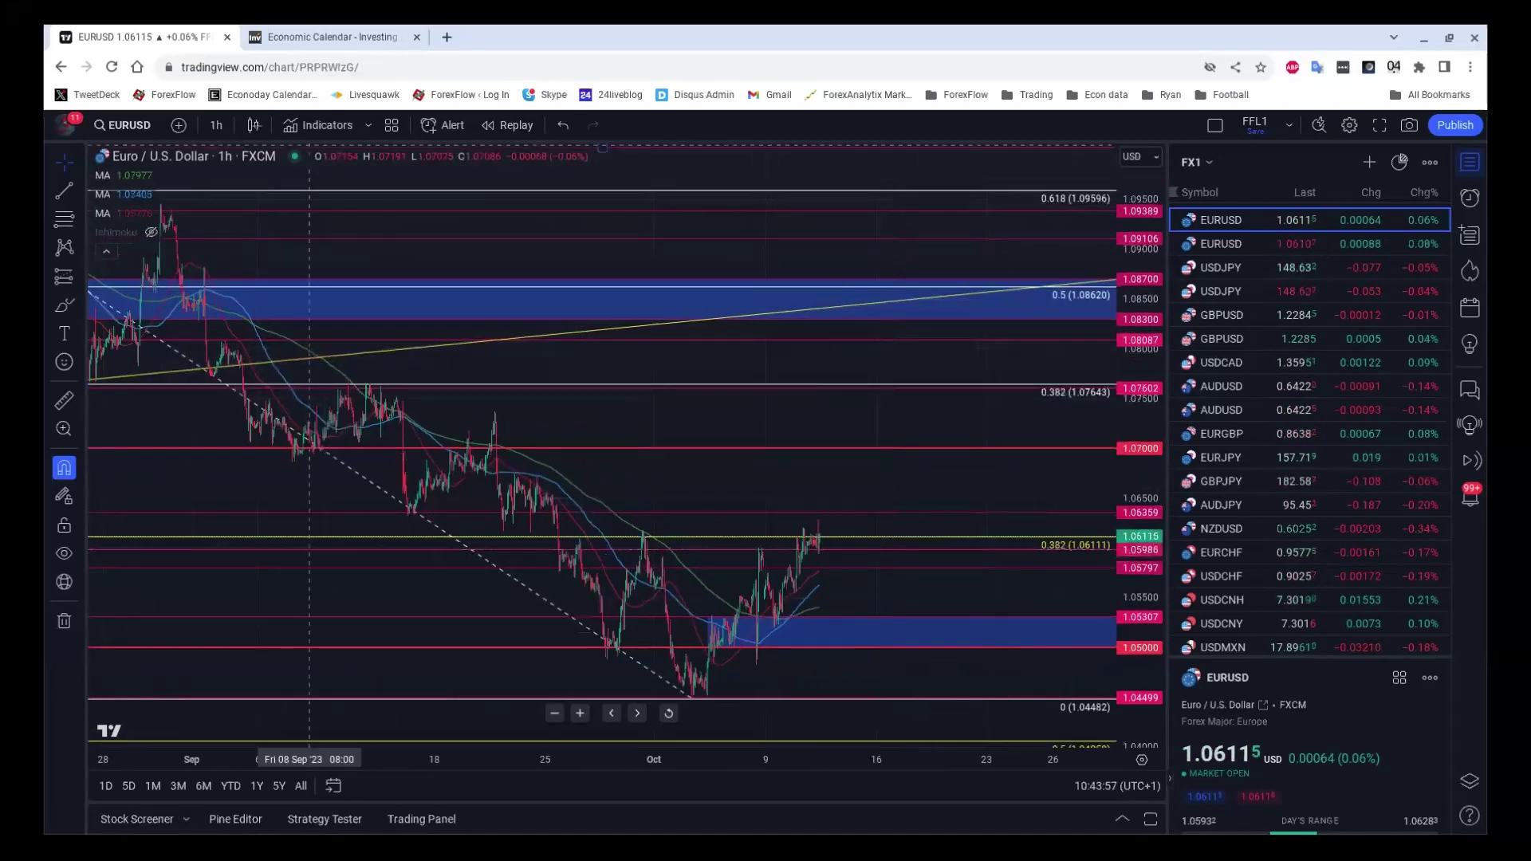
# Set EURUSD to 15-minute candles and zoom out to span mid-September through October.
pyautogui.click(209, 124)
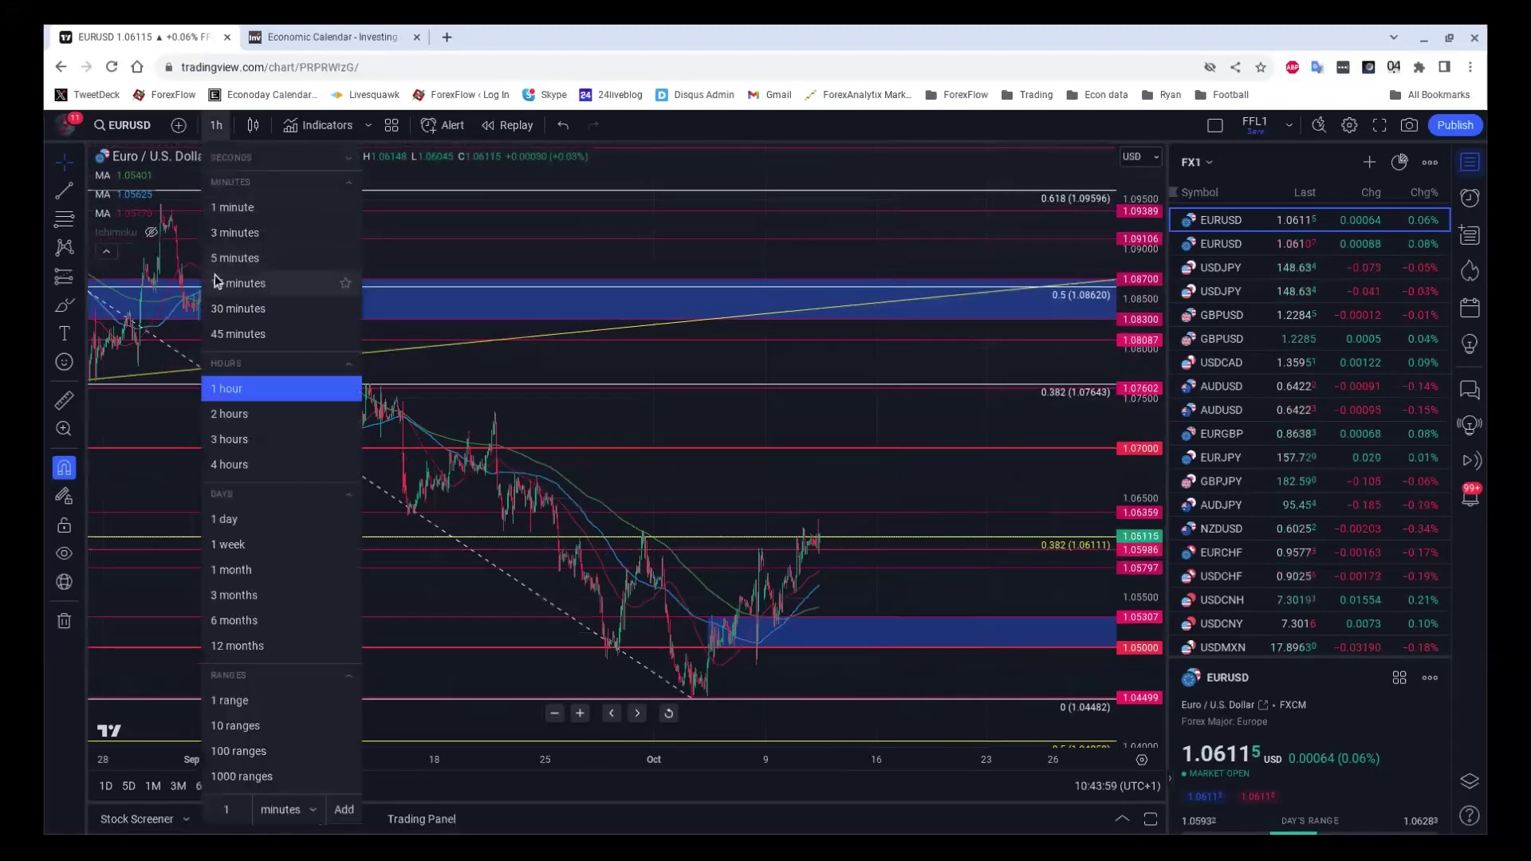
pyautogui.click(213, 274)
pyautogui.scroll(-3, 806, 394)
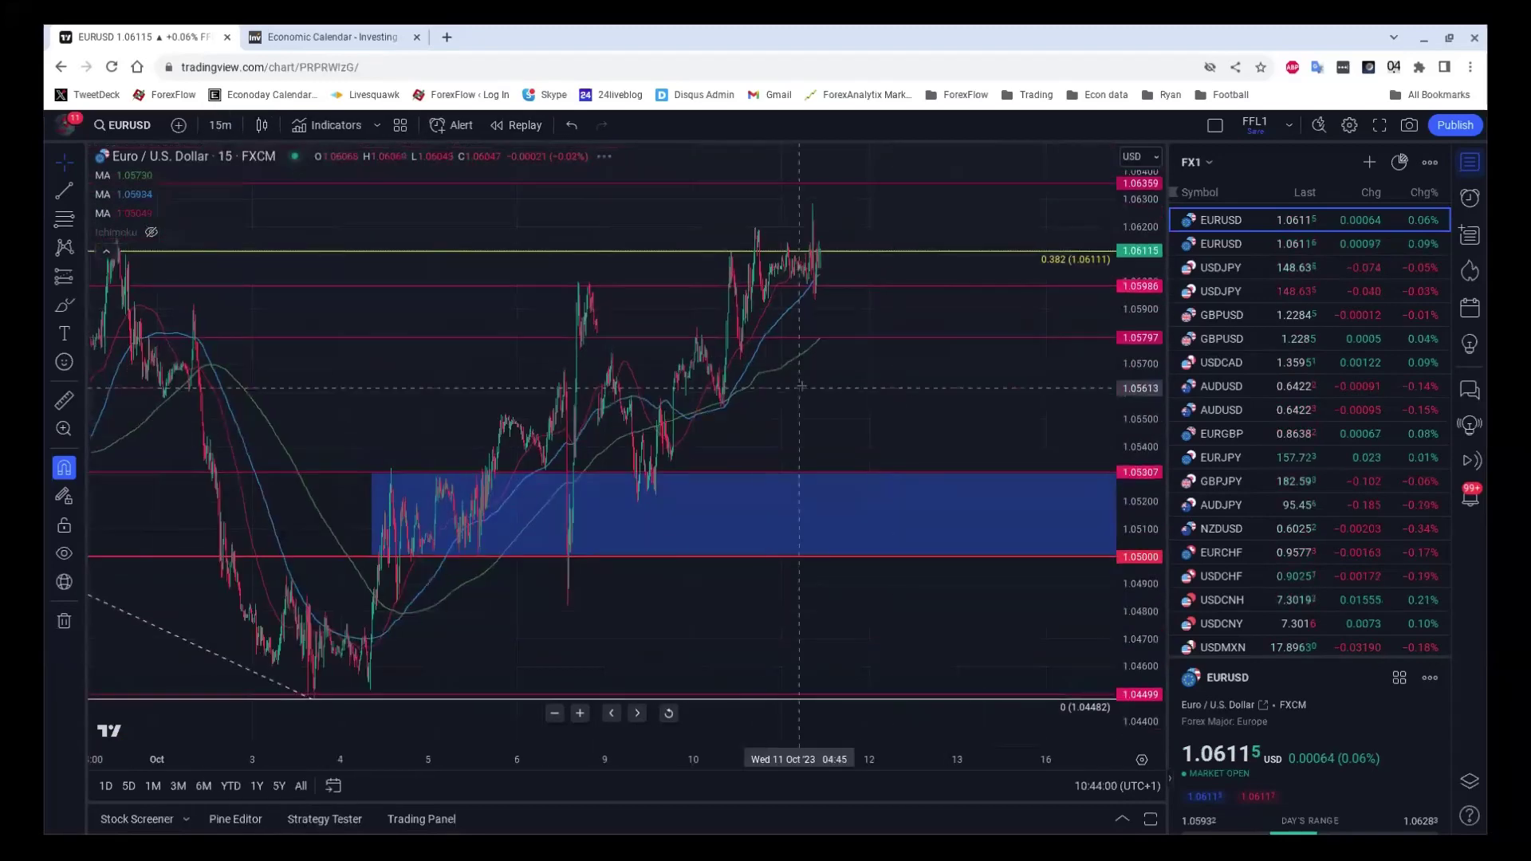
pyautogui.scroll(-2, 805, 394)
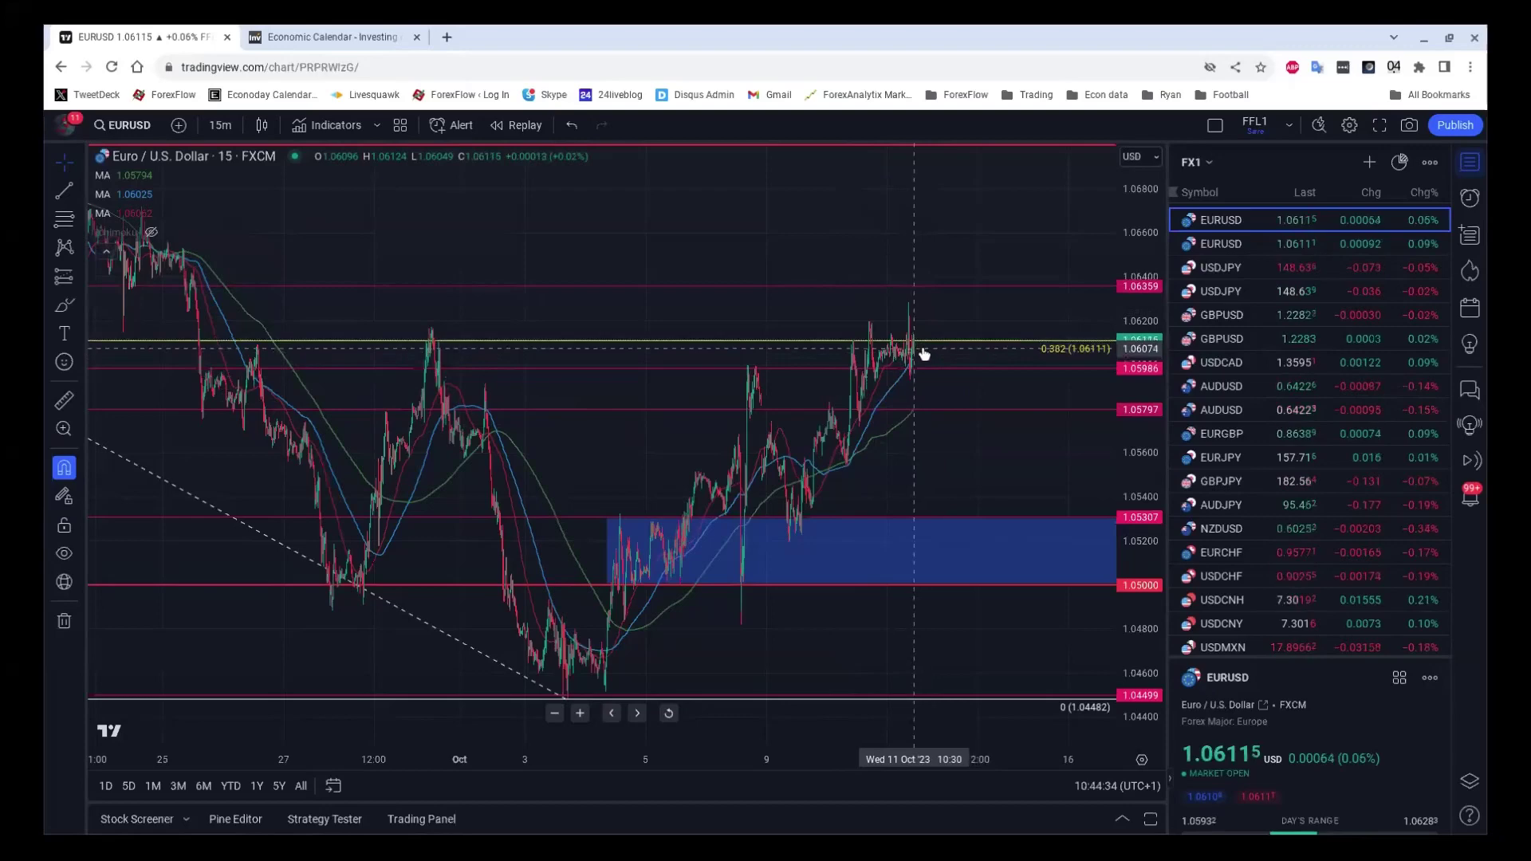
pyautogui.scroll(-2, 931, 358)
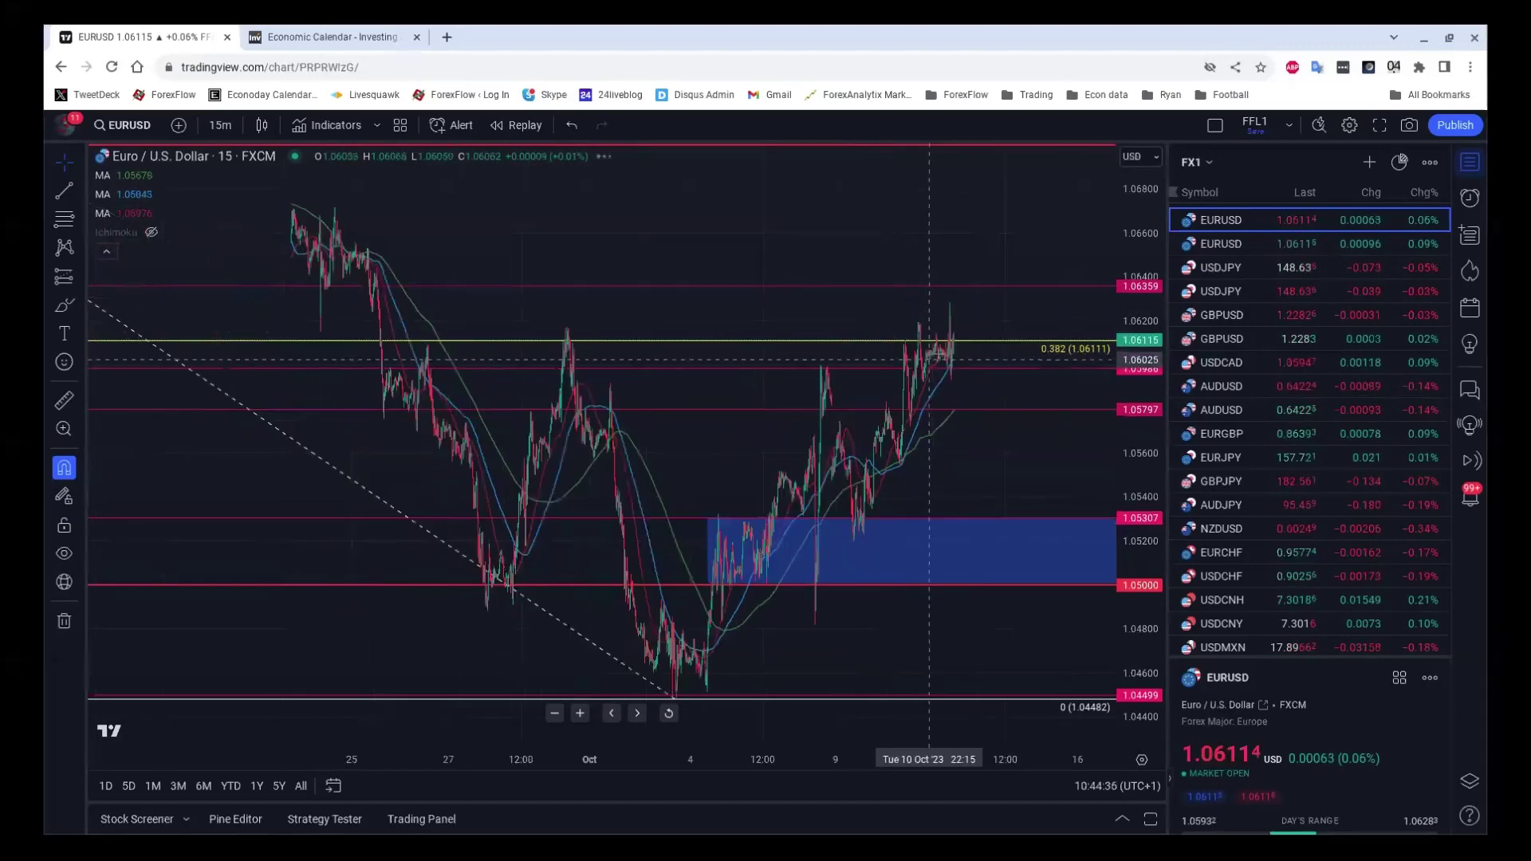
pyautogui.scroll(-4, 932, 359)
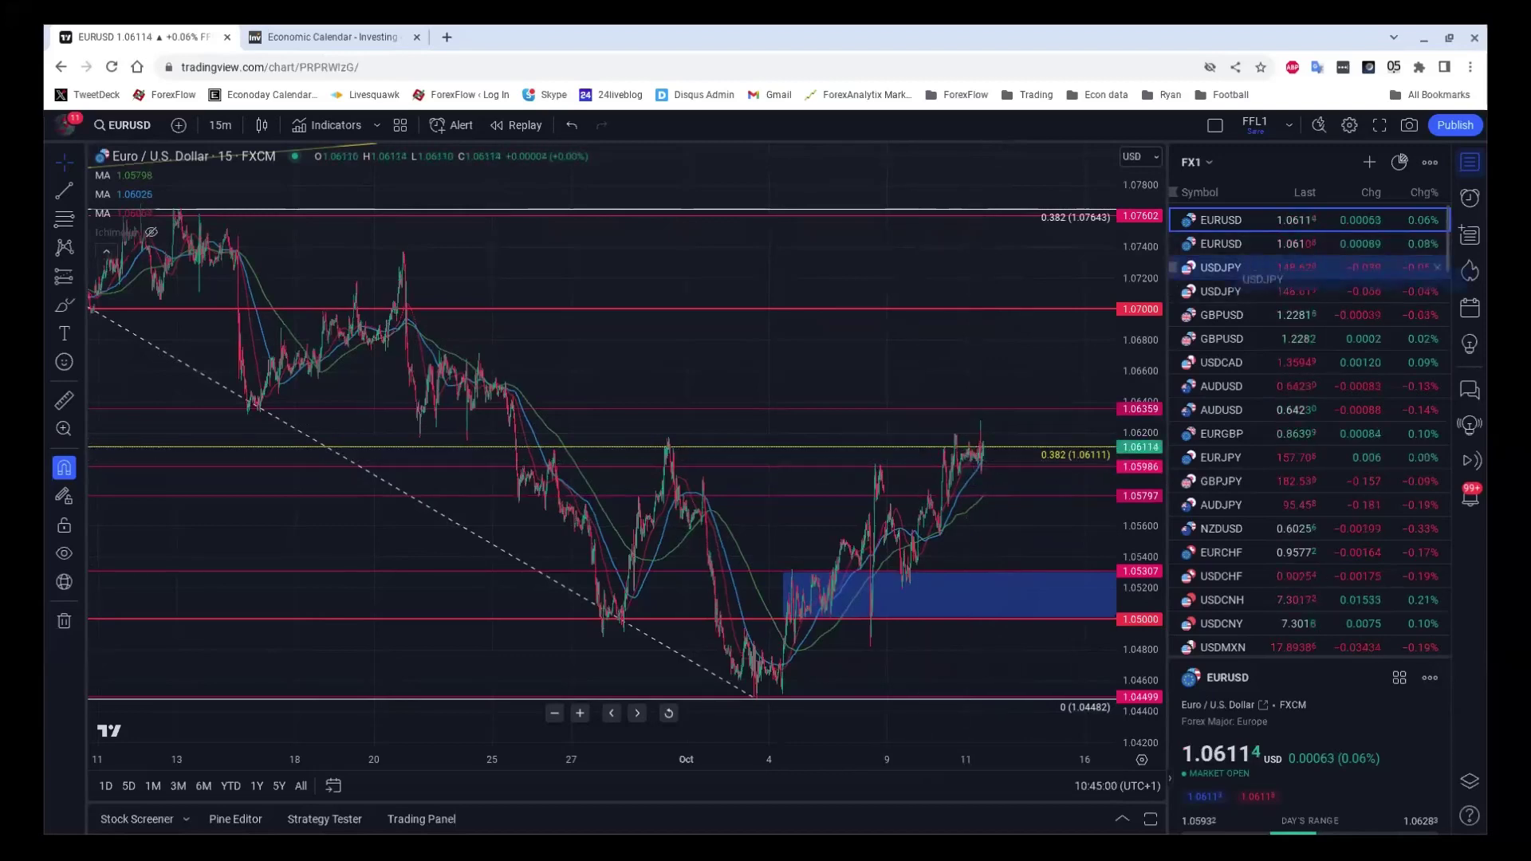
pyautogui.moveTo(1244, 275); pyautogui.dragTo(1193, 276)
pyautogui.click(1194, 276)
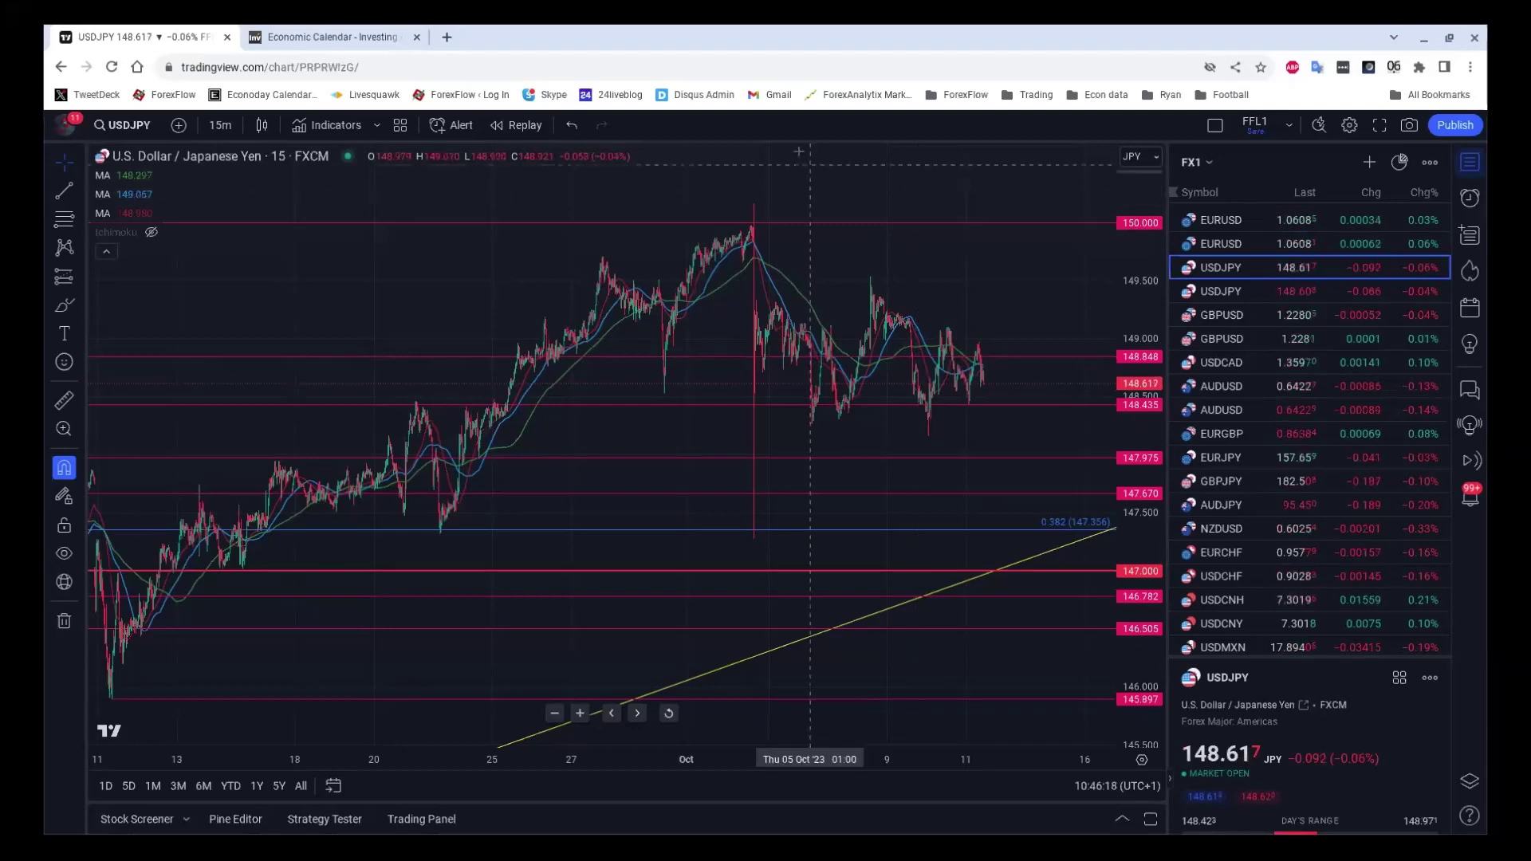
pyautogui.click(1230, 219)
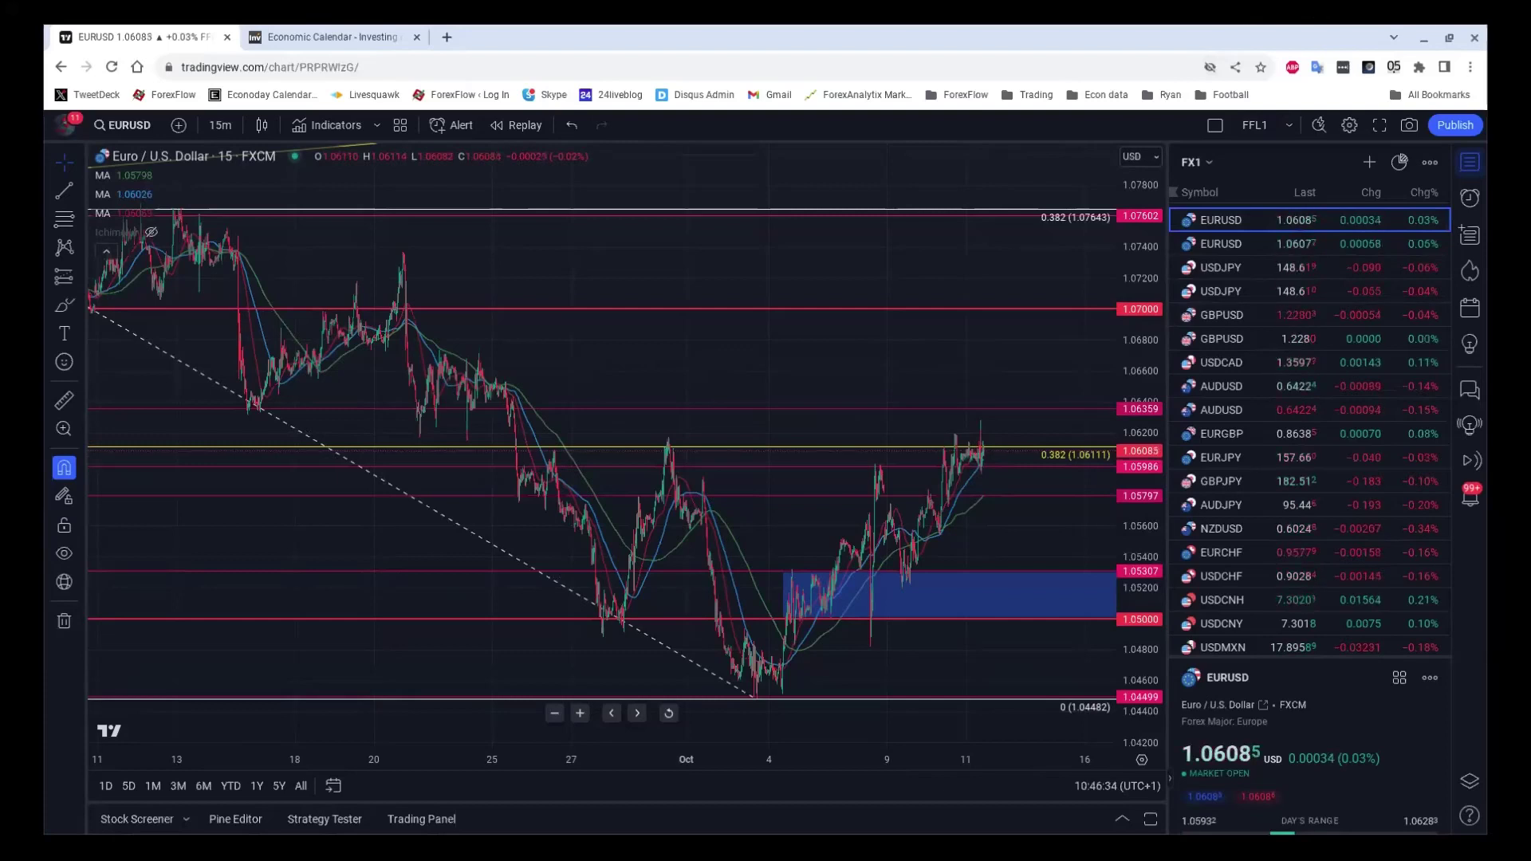
# Open the US natural gas (NATGAS) chart from further down the FX1 watchlist.
pyautogui.scroll(-1, 1276, 452)
pyautogui.scroll(-8, 1276, 452)
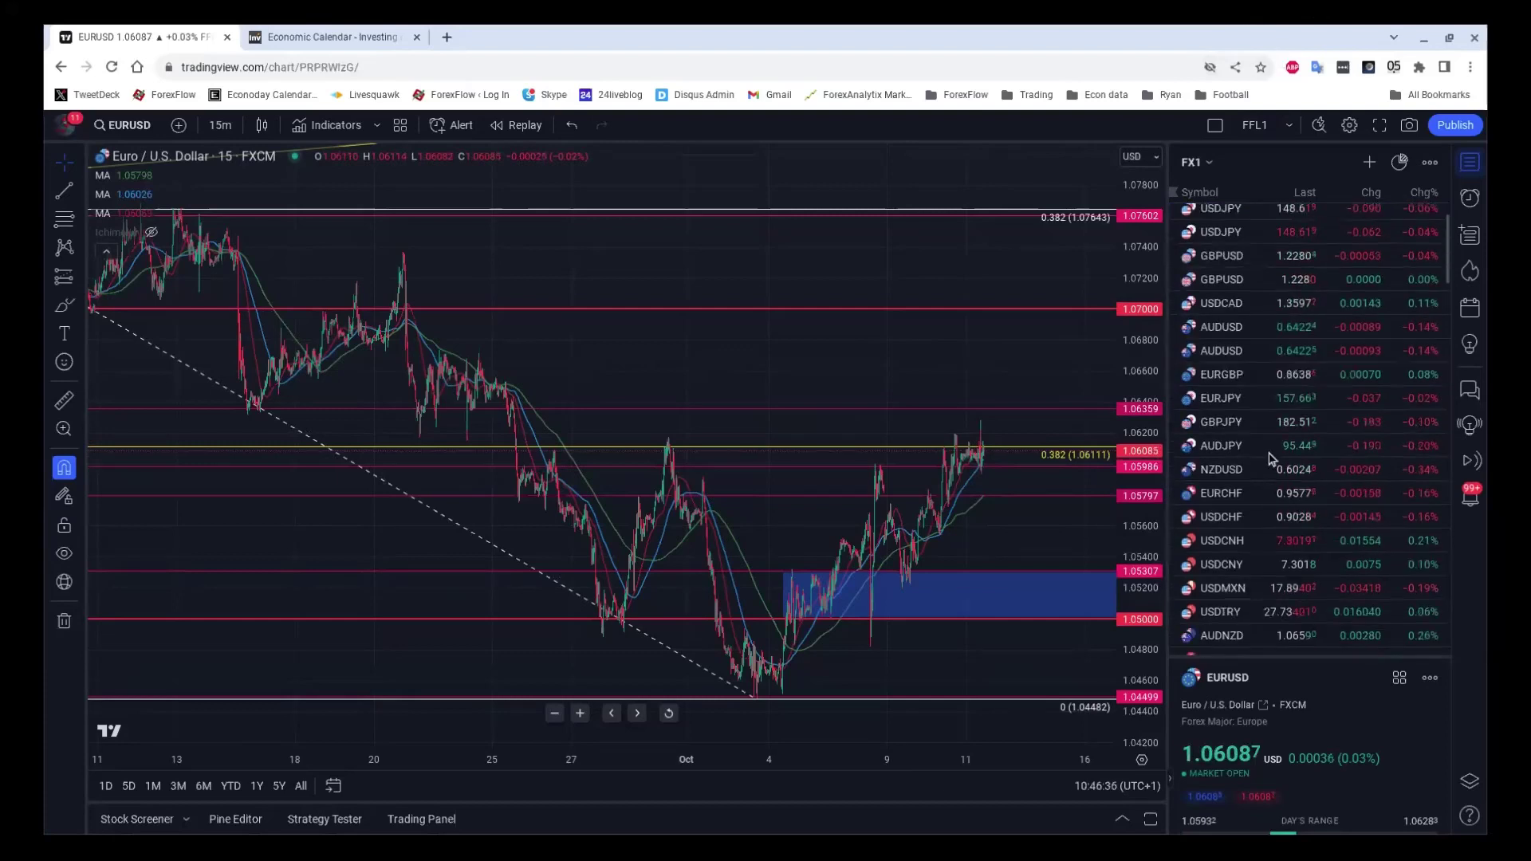
pyautogui.scroll(-10, 1272, 474)
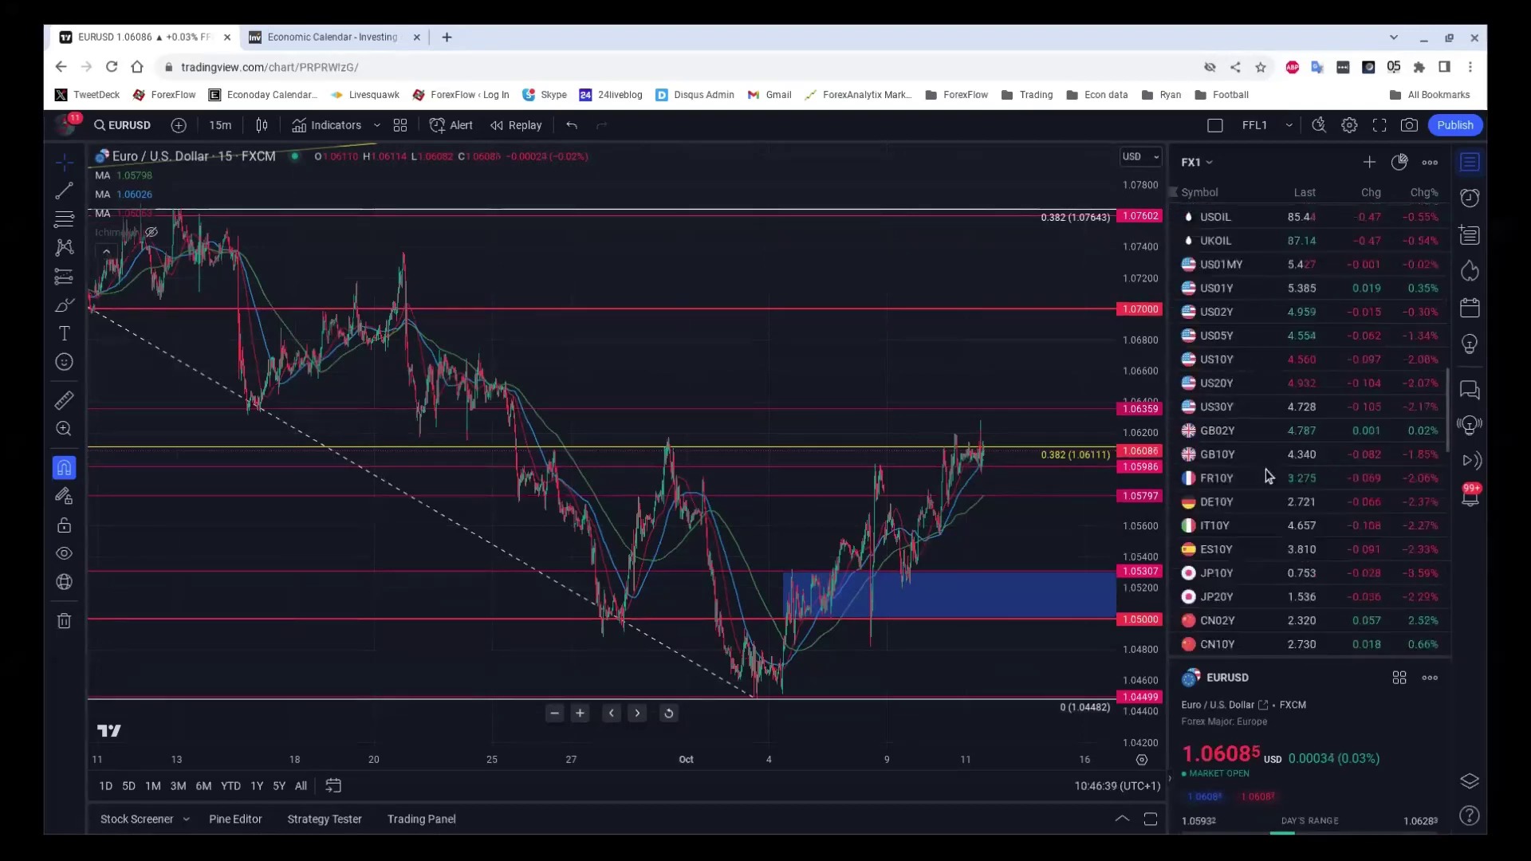
pyautogui.scroll(-6, 1268, 477)
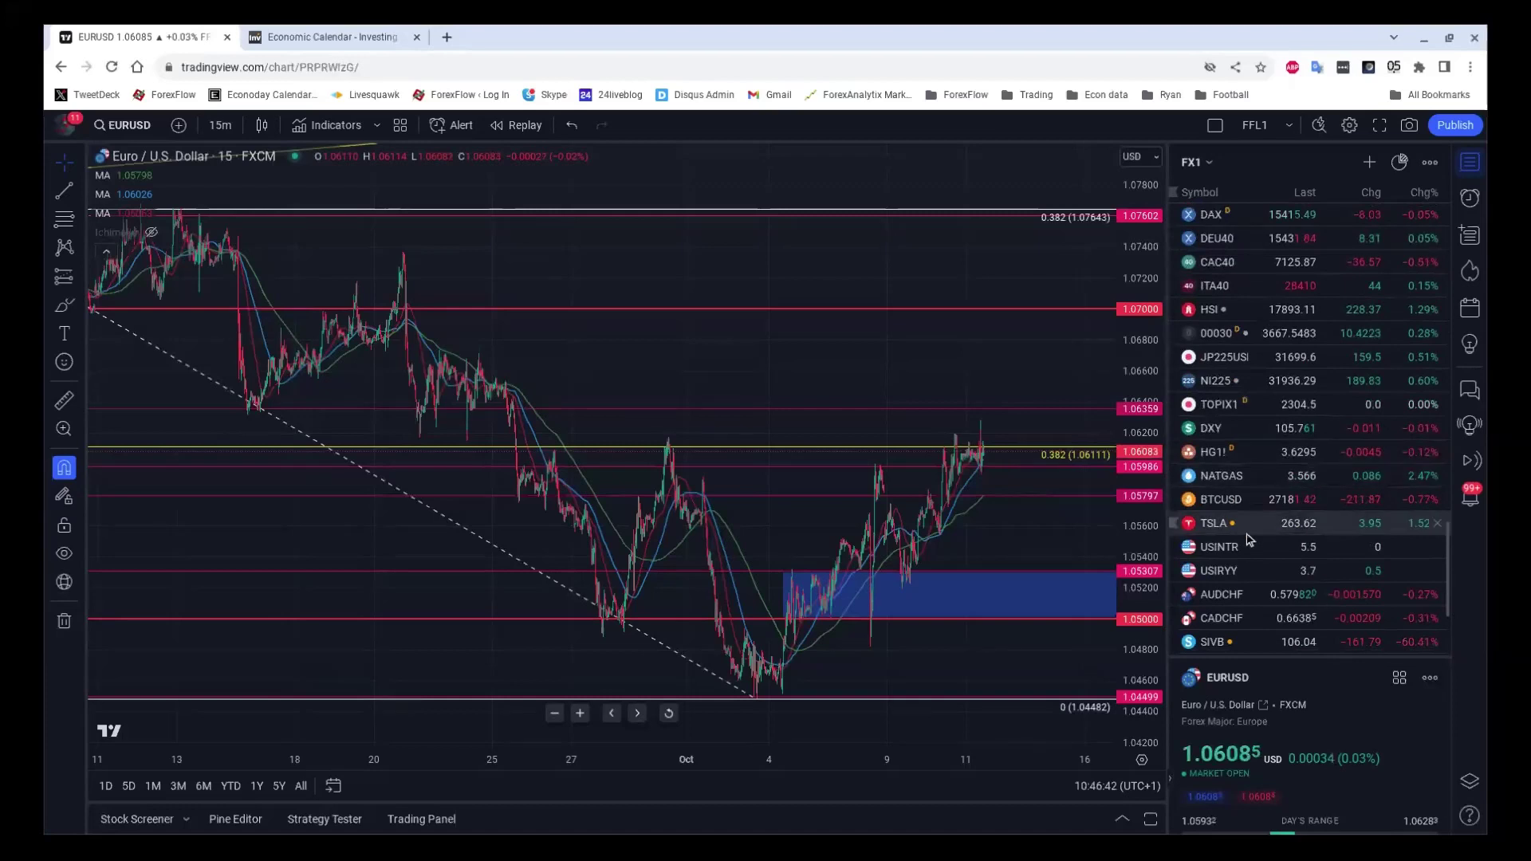
pyautogui.click(1268, 482)
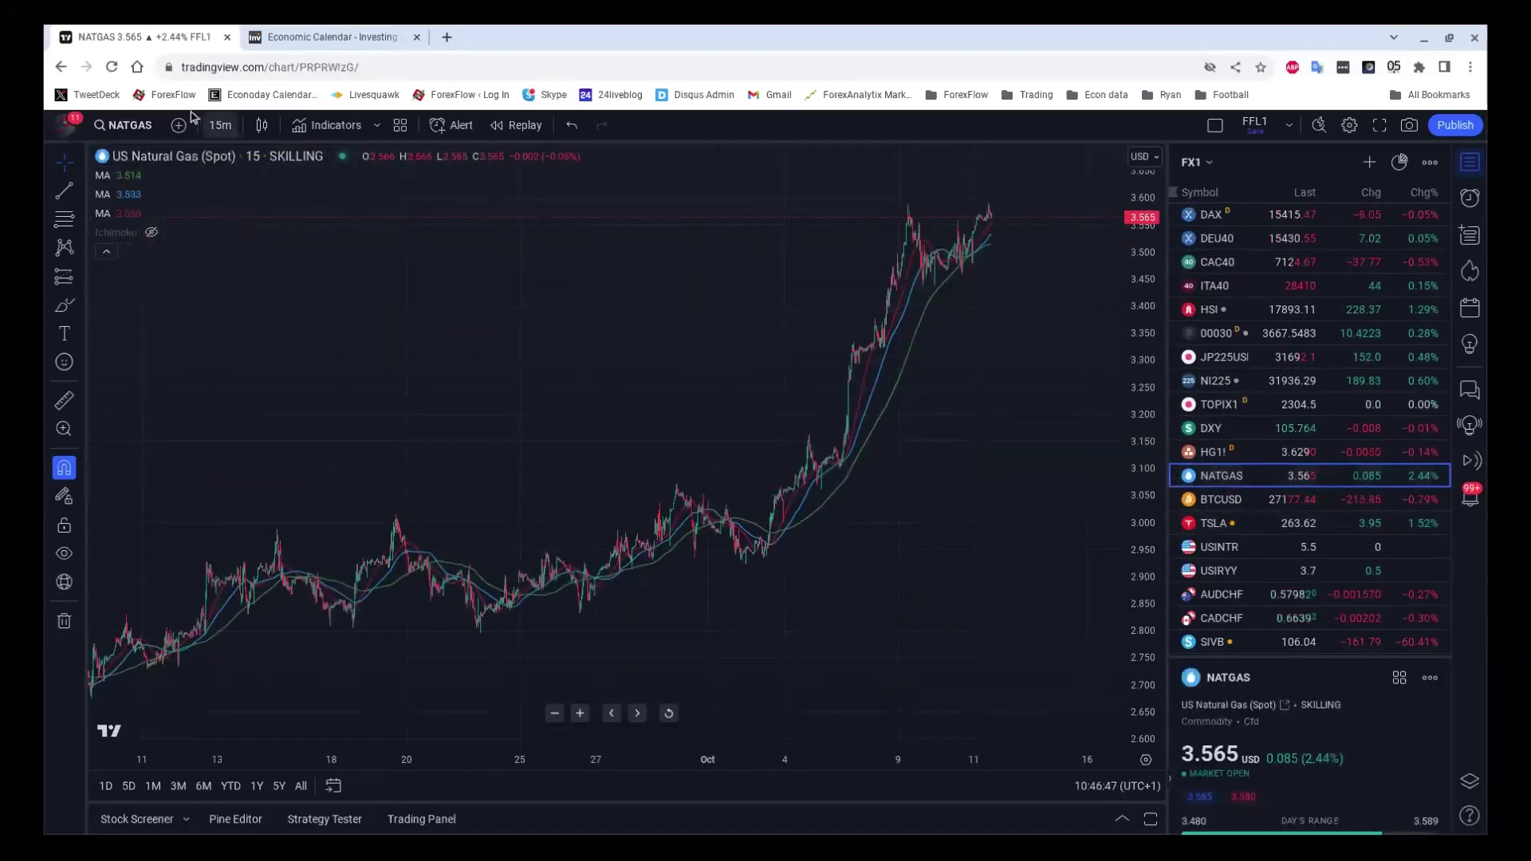
# Switch NATGAS to the daily timeframe and zoom in on 2021 through late 2023.
pyautogui.click(220, 125)
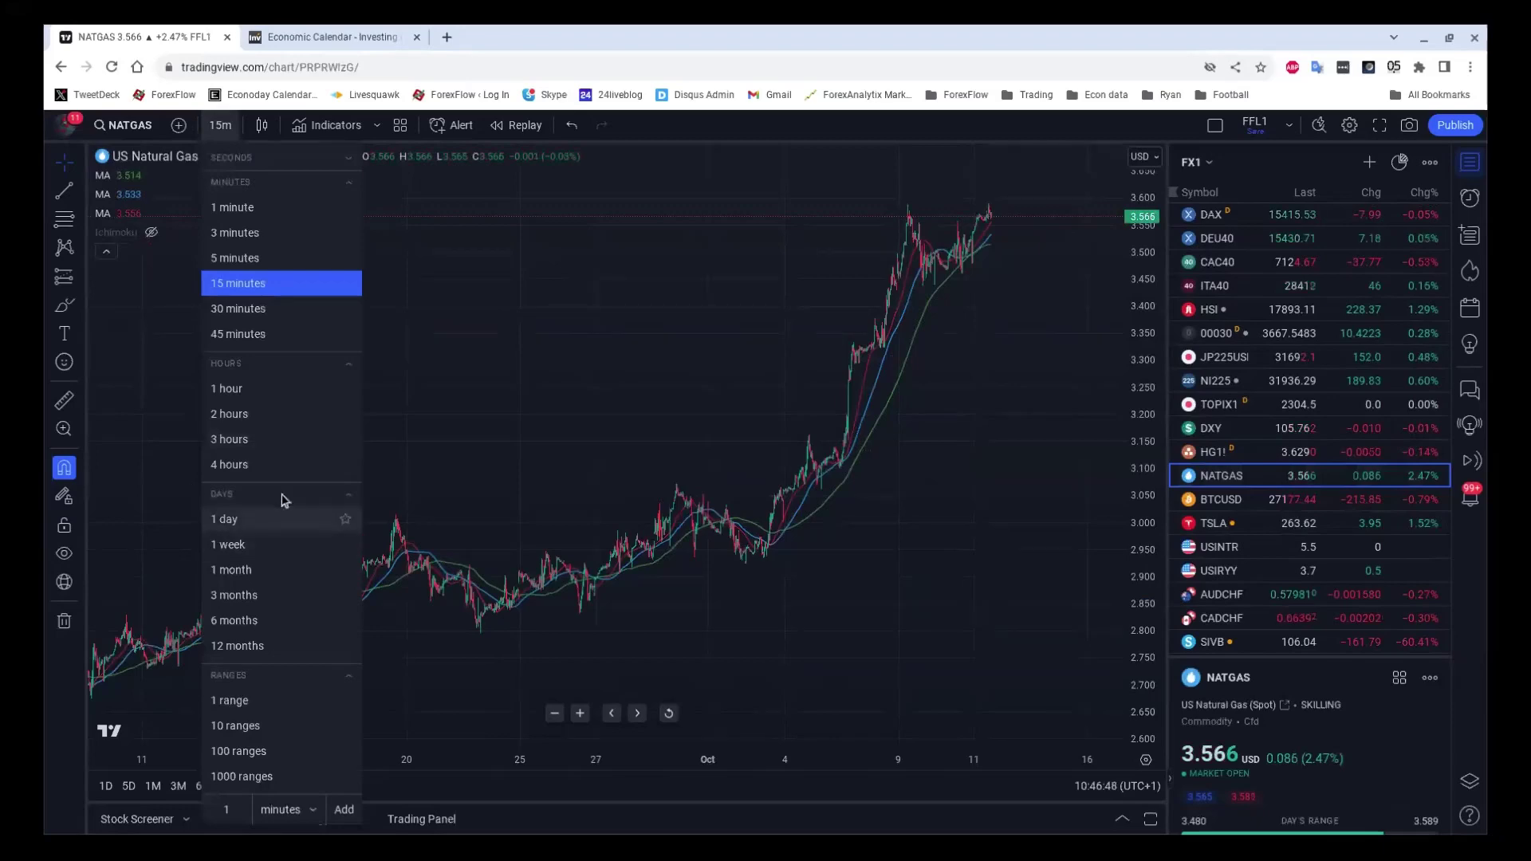
pyautogui.click(283, 517)
pyautogui.scroll(5, 458, 738)
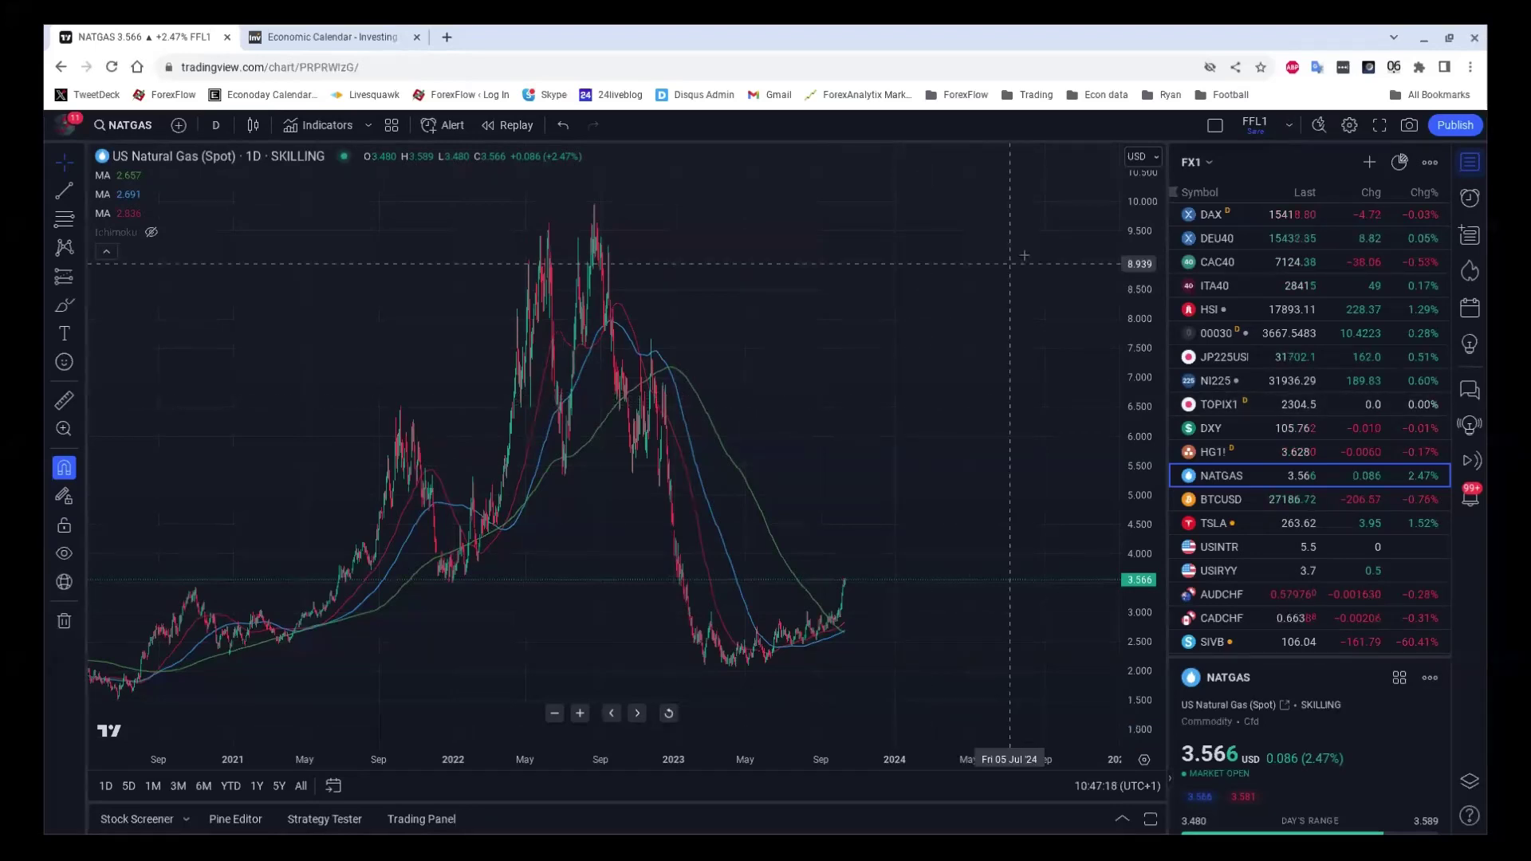
pyautogui.scroll(2, 1059, 206)
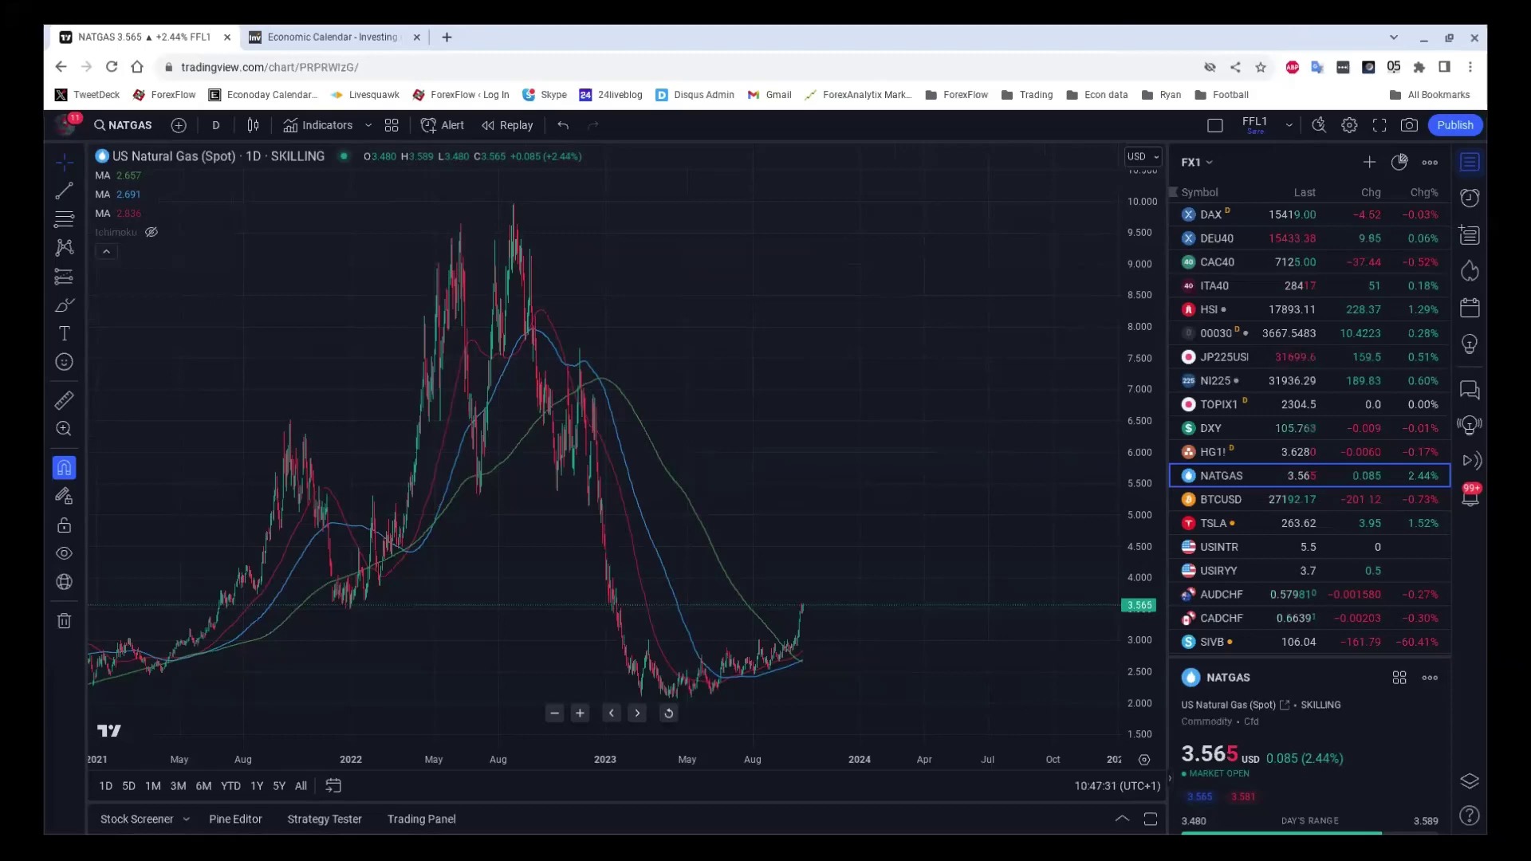
# Switch the chart from natural gas to USDCAD on the daily timeframe.
pyautogui.scroll(-5, 1268, 374)
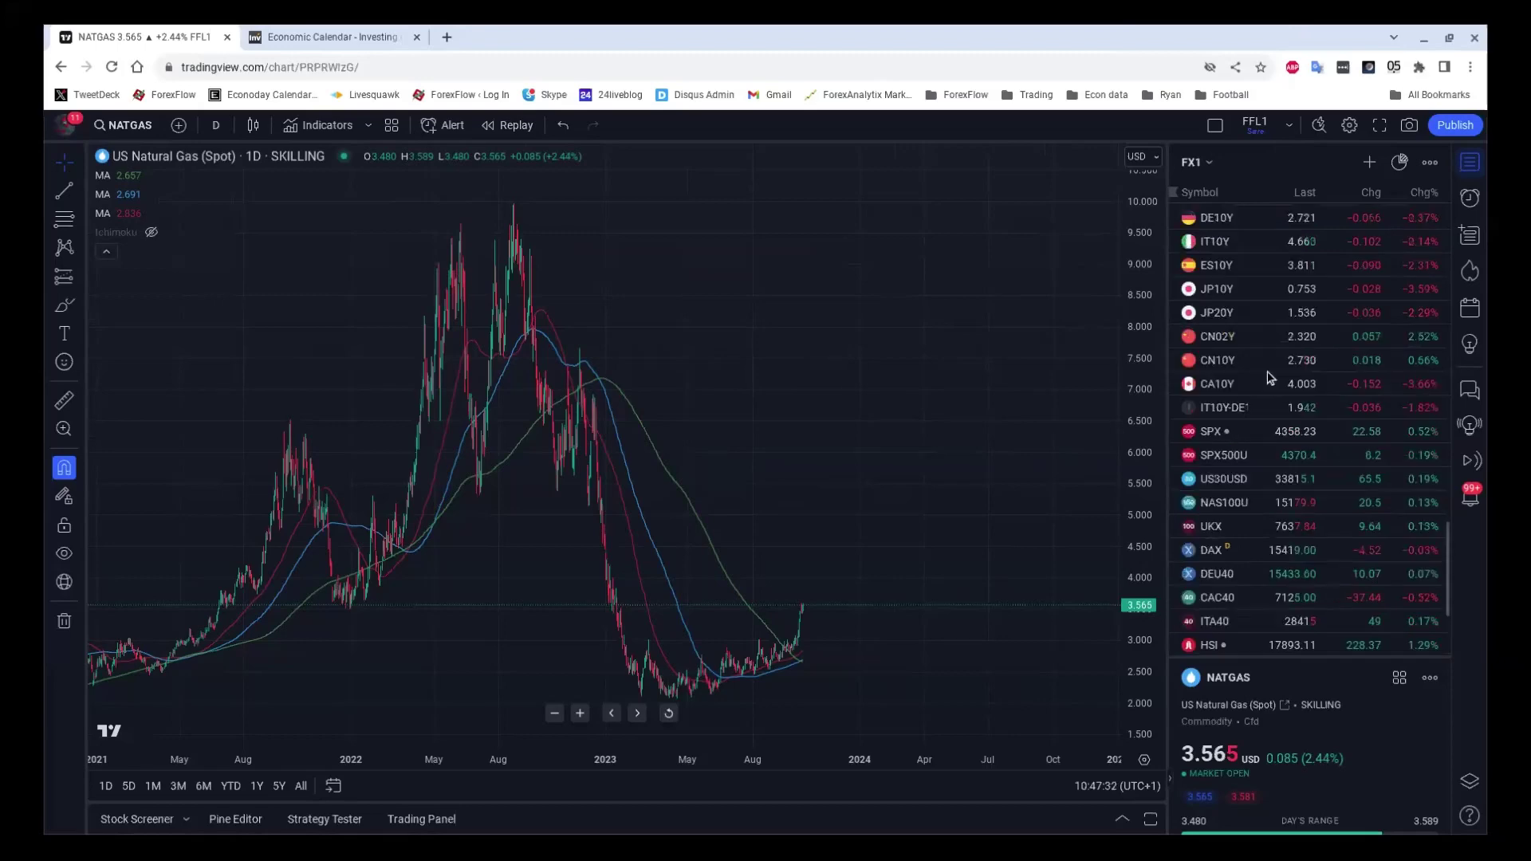
pyautogui.scroll(6, 1270, 377)
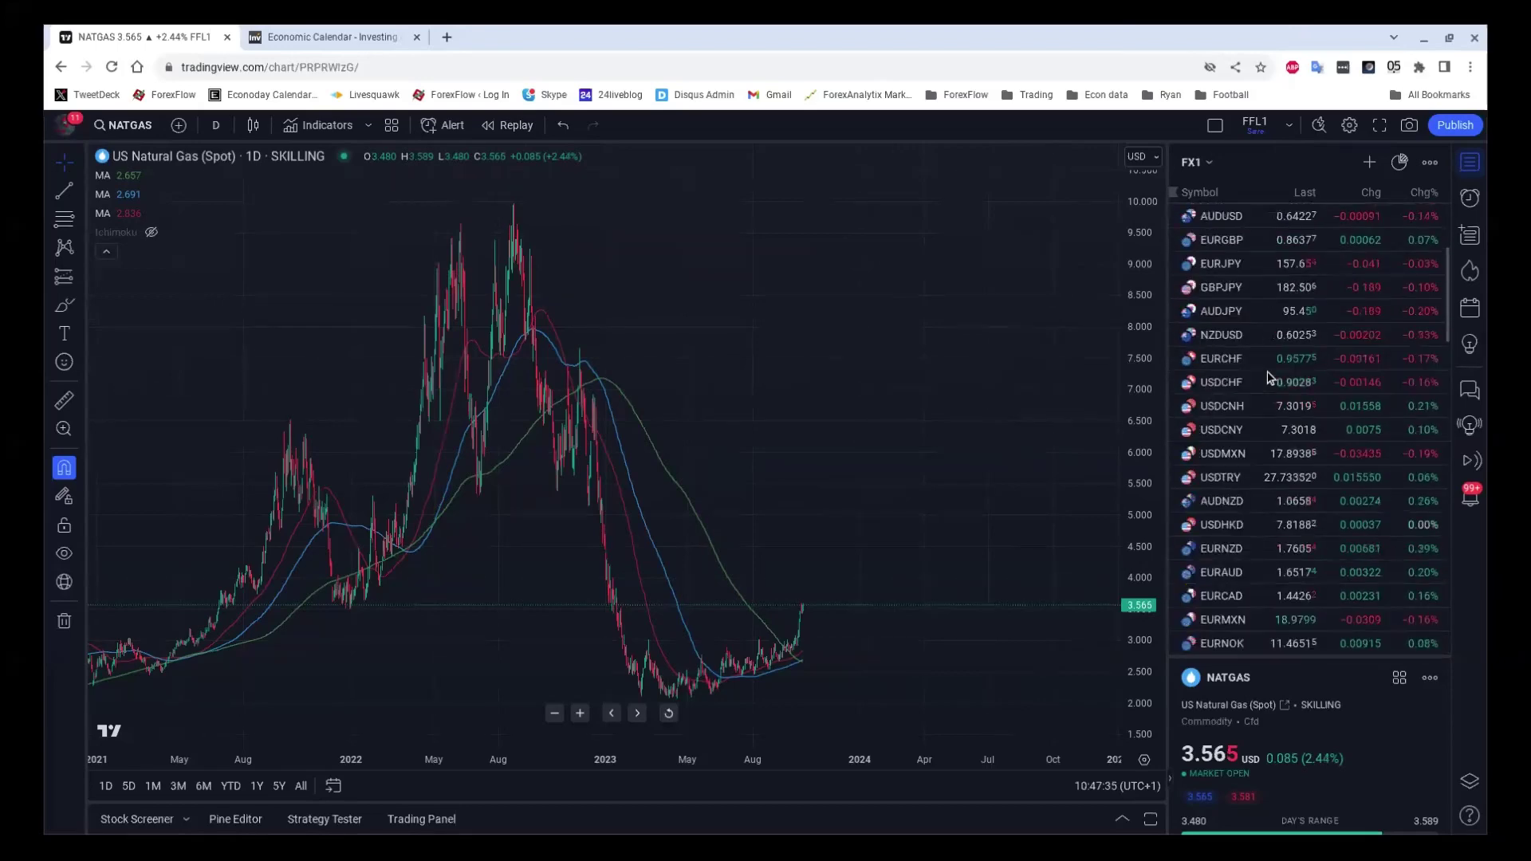
pyautogui.scroll(3, 1268, 371)
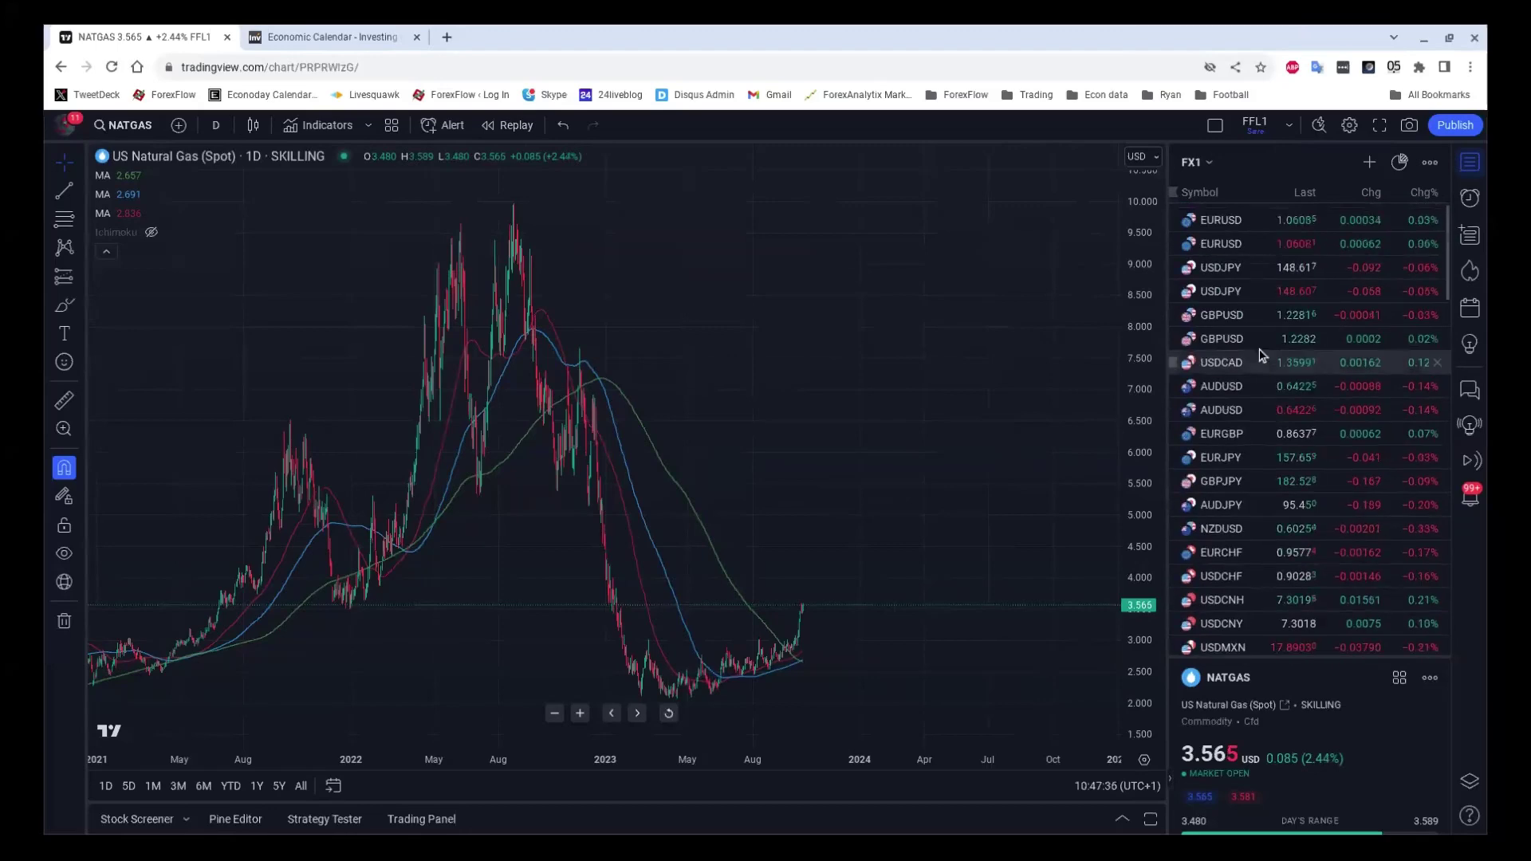
pyautogui.click(1263, 364)
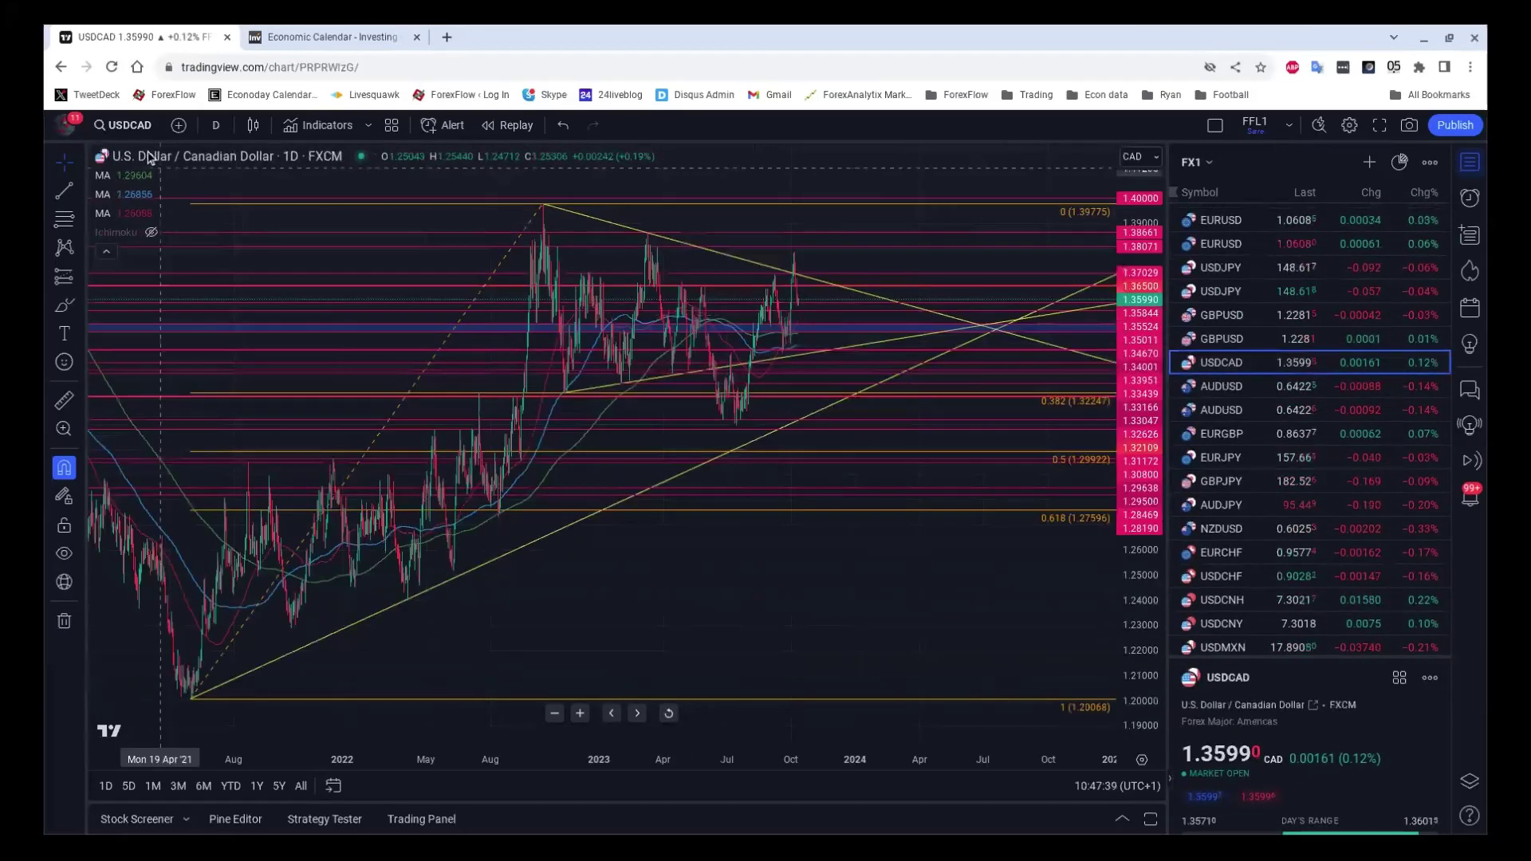
pyautogui.click(215, 125)
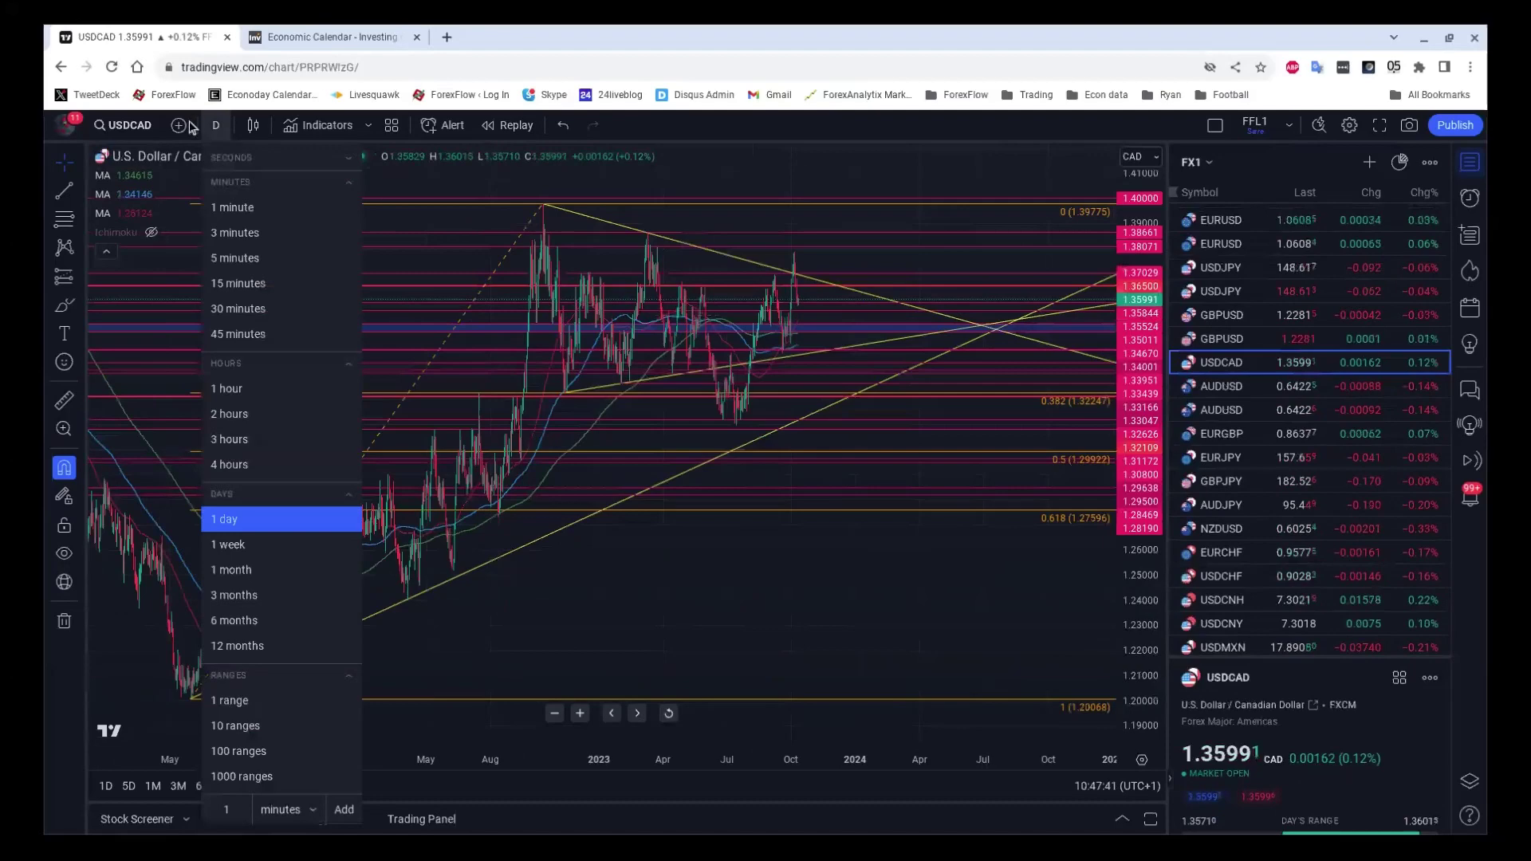
# Set USDCAD to 15-minute candles and zoom out to show price since late September.
pyautogui.click(215, 284)
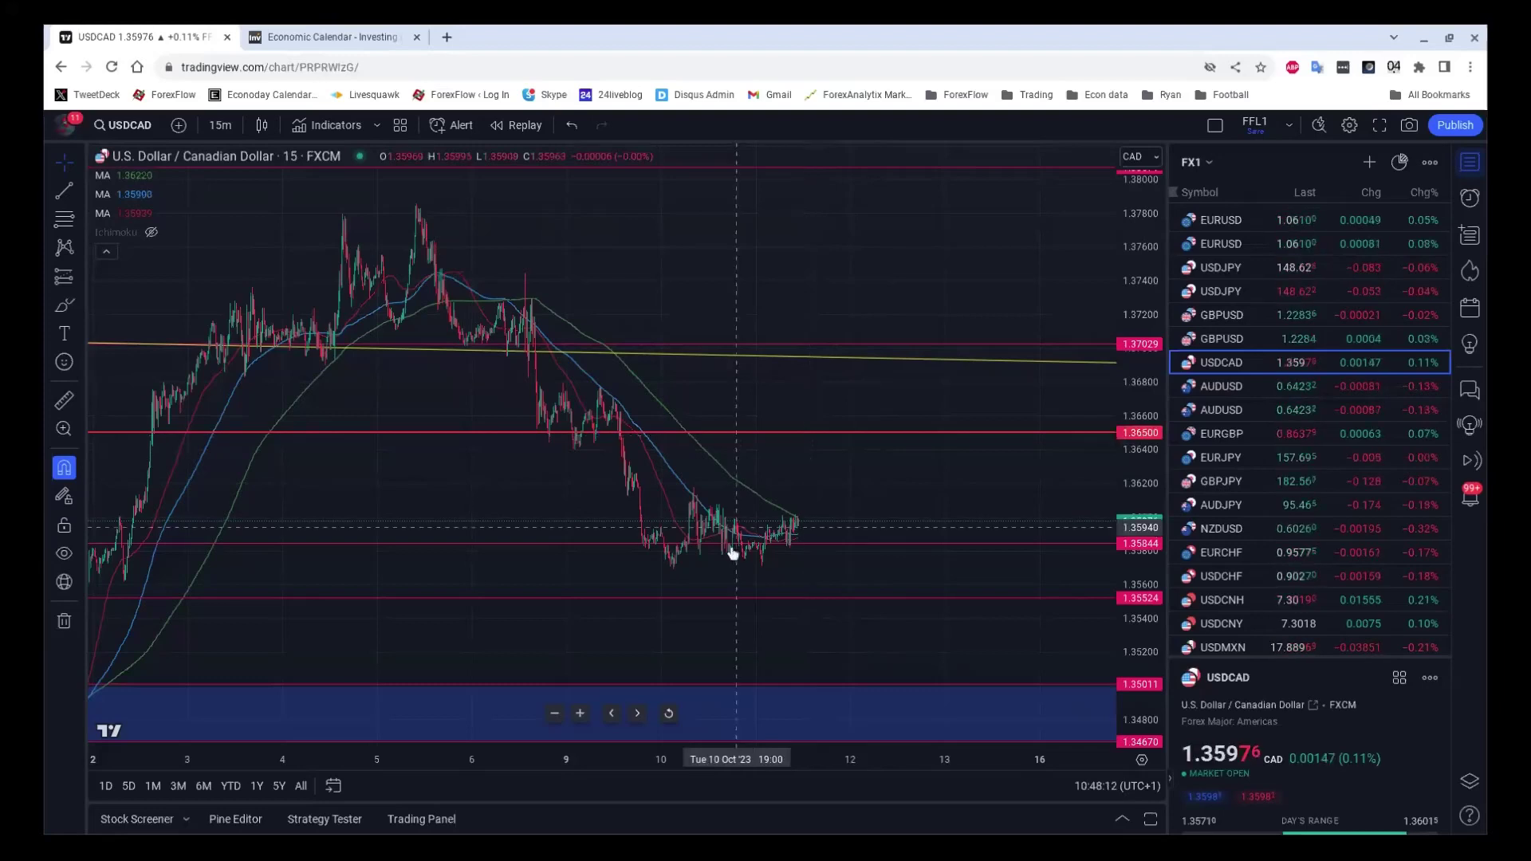
pyautogui.scroll(-3, 756, 526)
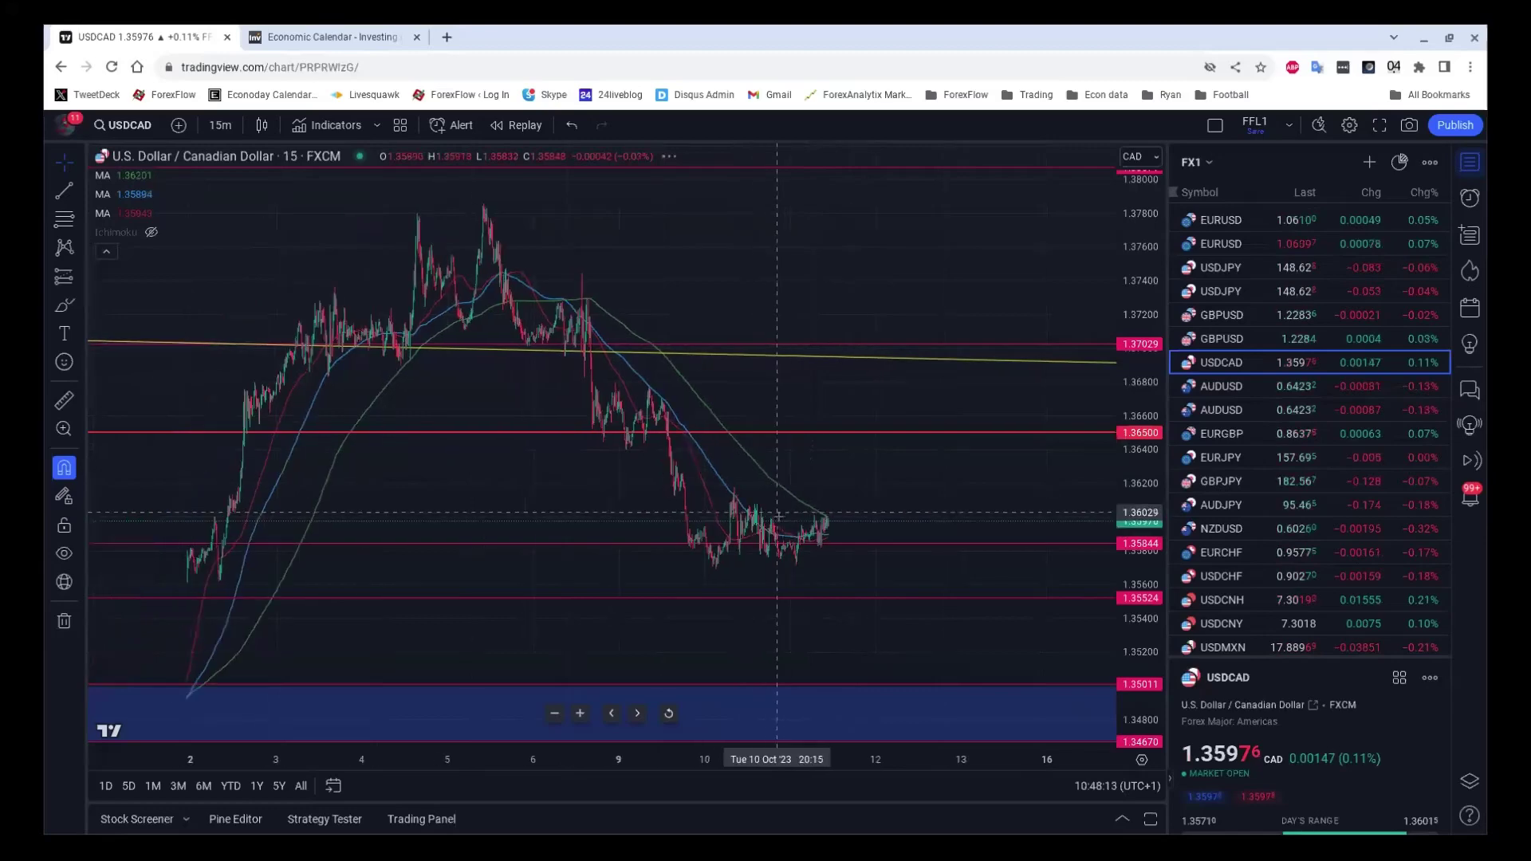
pyautogui.scroll(-3, 778, 516)
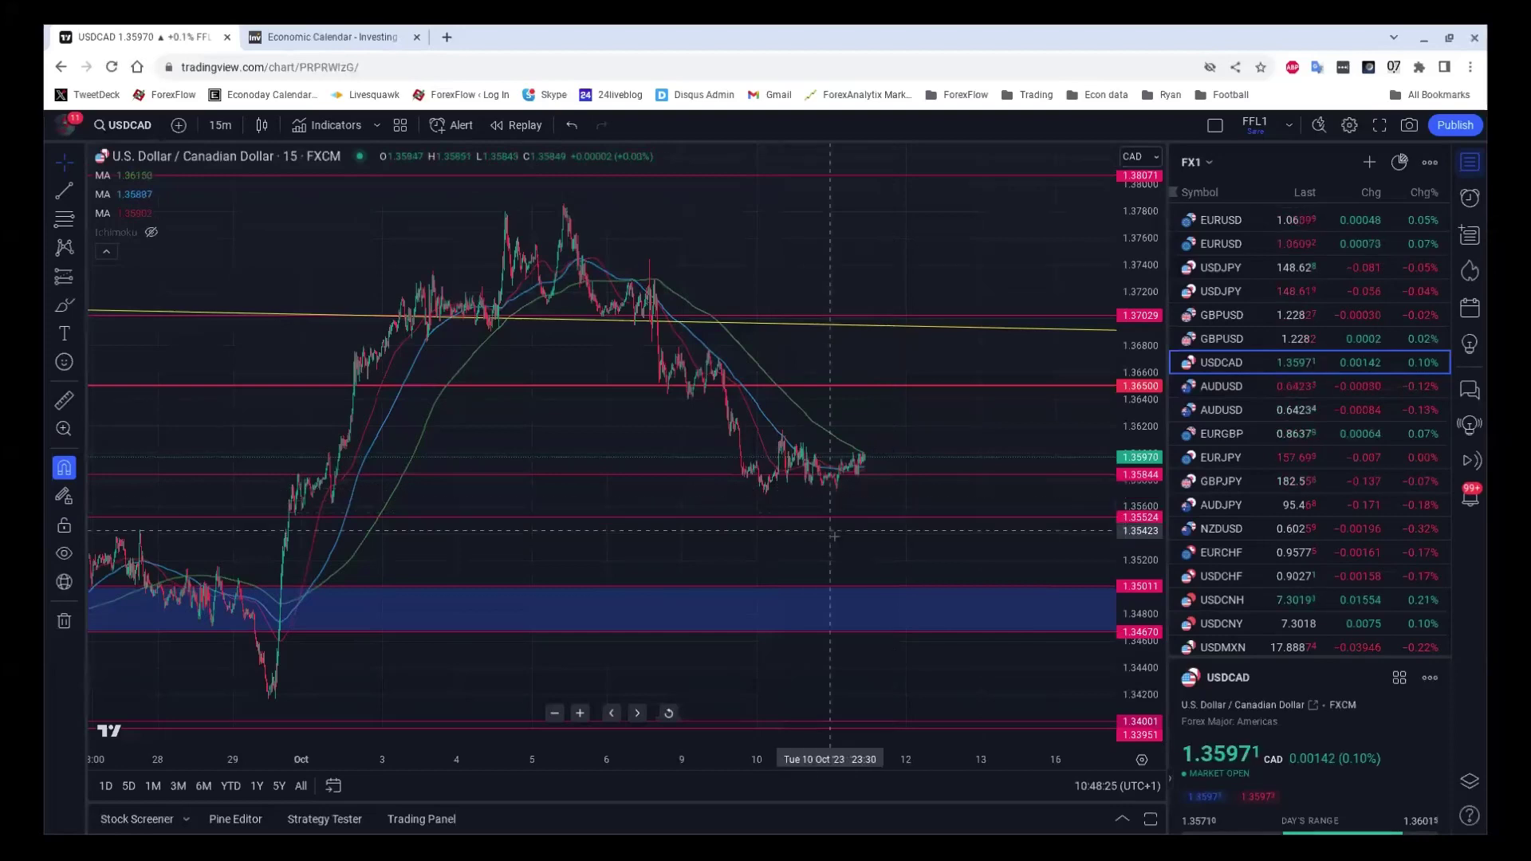
pyautogui.scroll(-4, 834, 536)
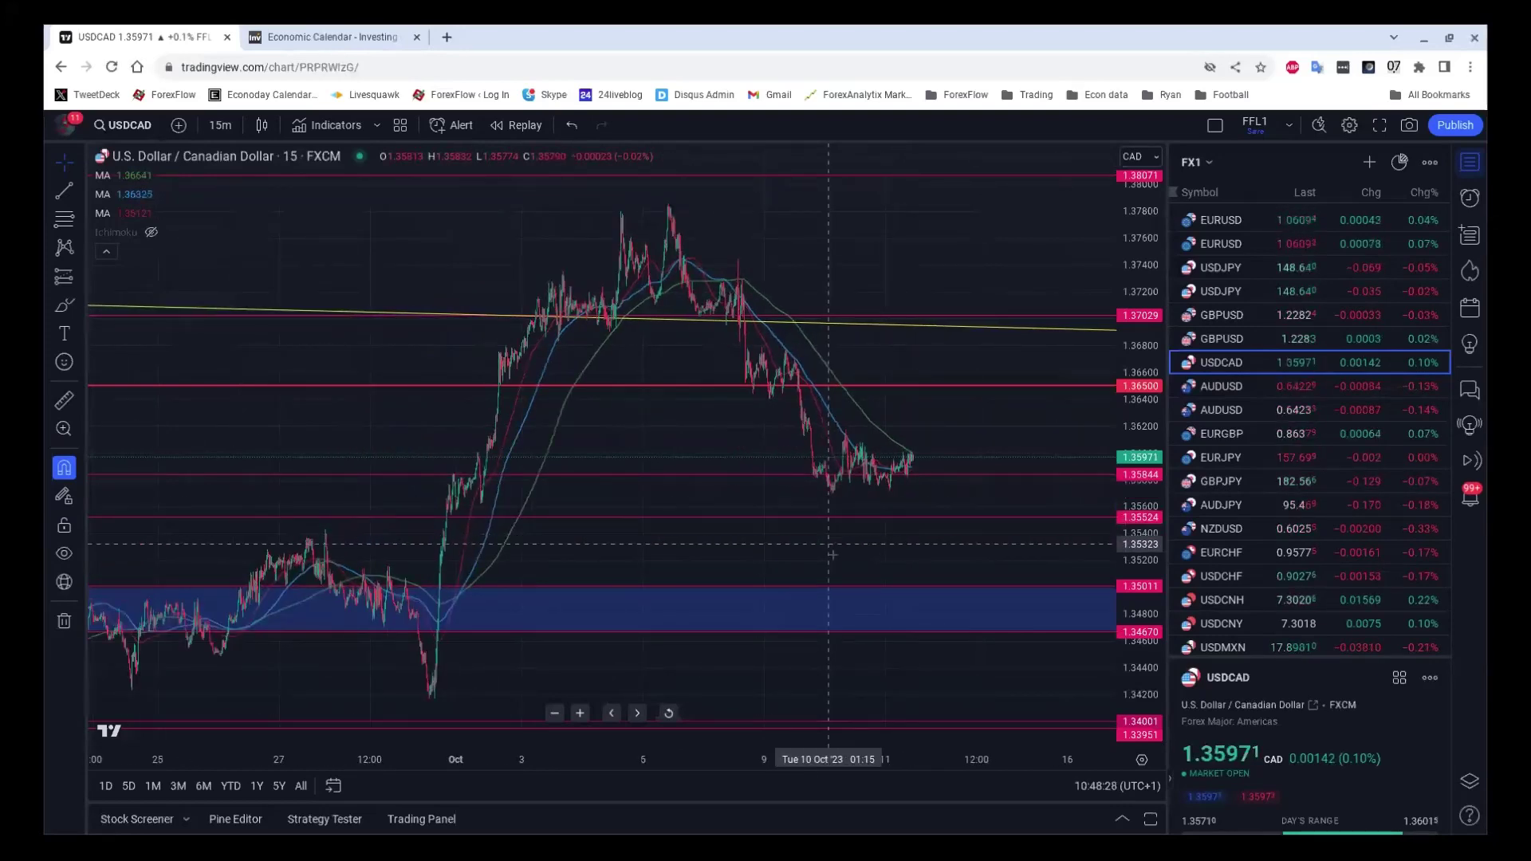
pyautogui.scroll(-3, 830, 575)
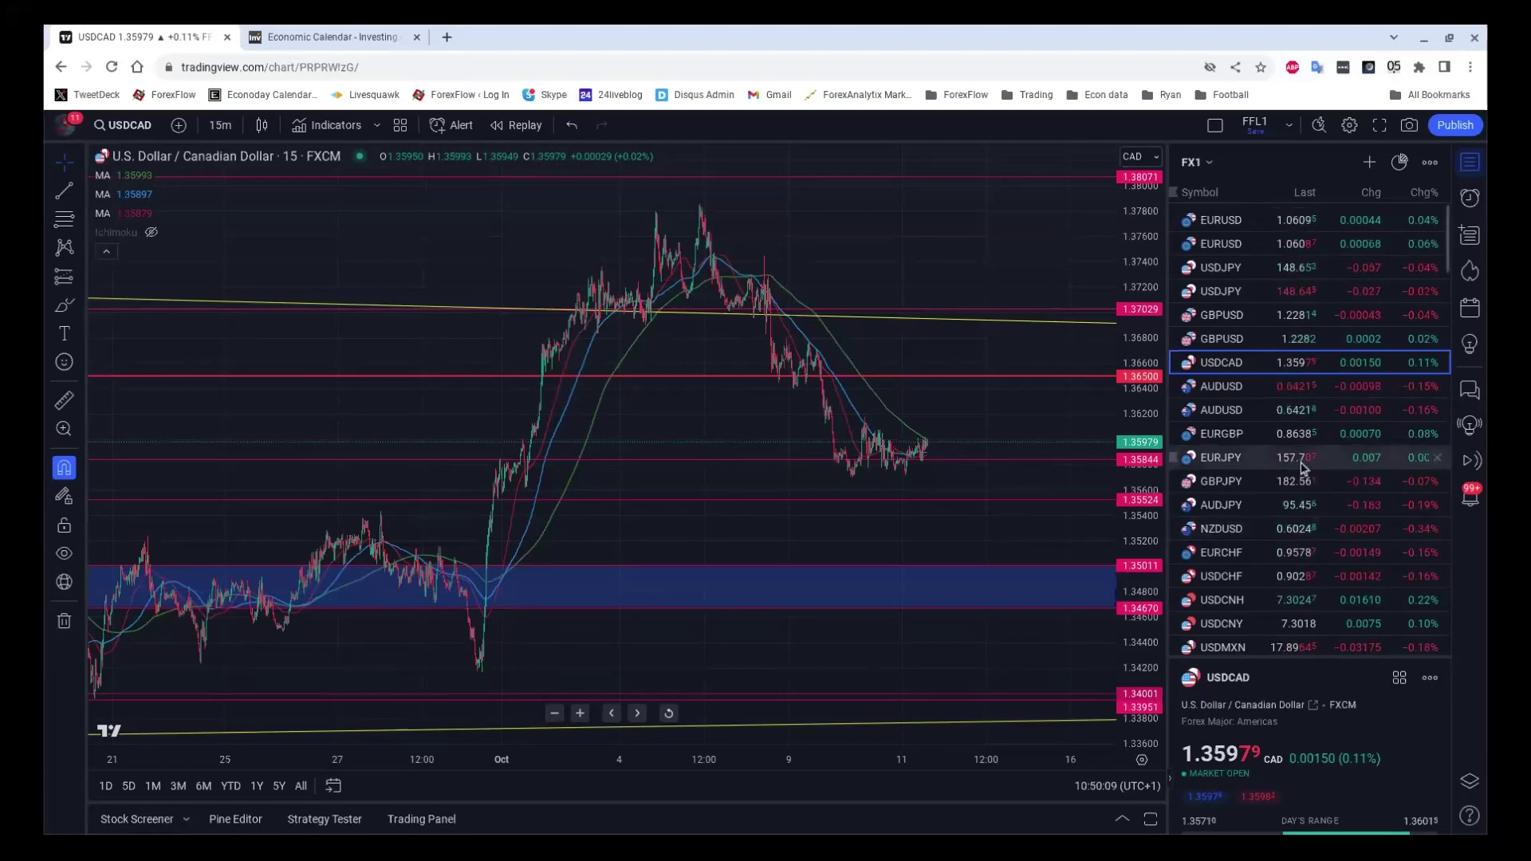
# Load the WTI crude oil USOIL 15-minute chart, zoomed out to early September.
pyautogui.scroll(-5, 1302, 468)
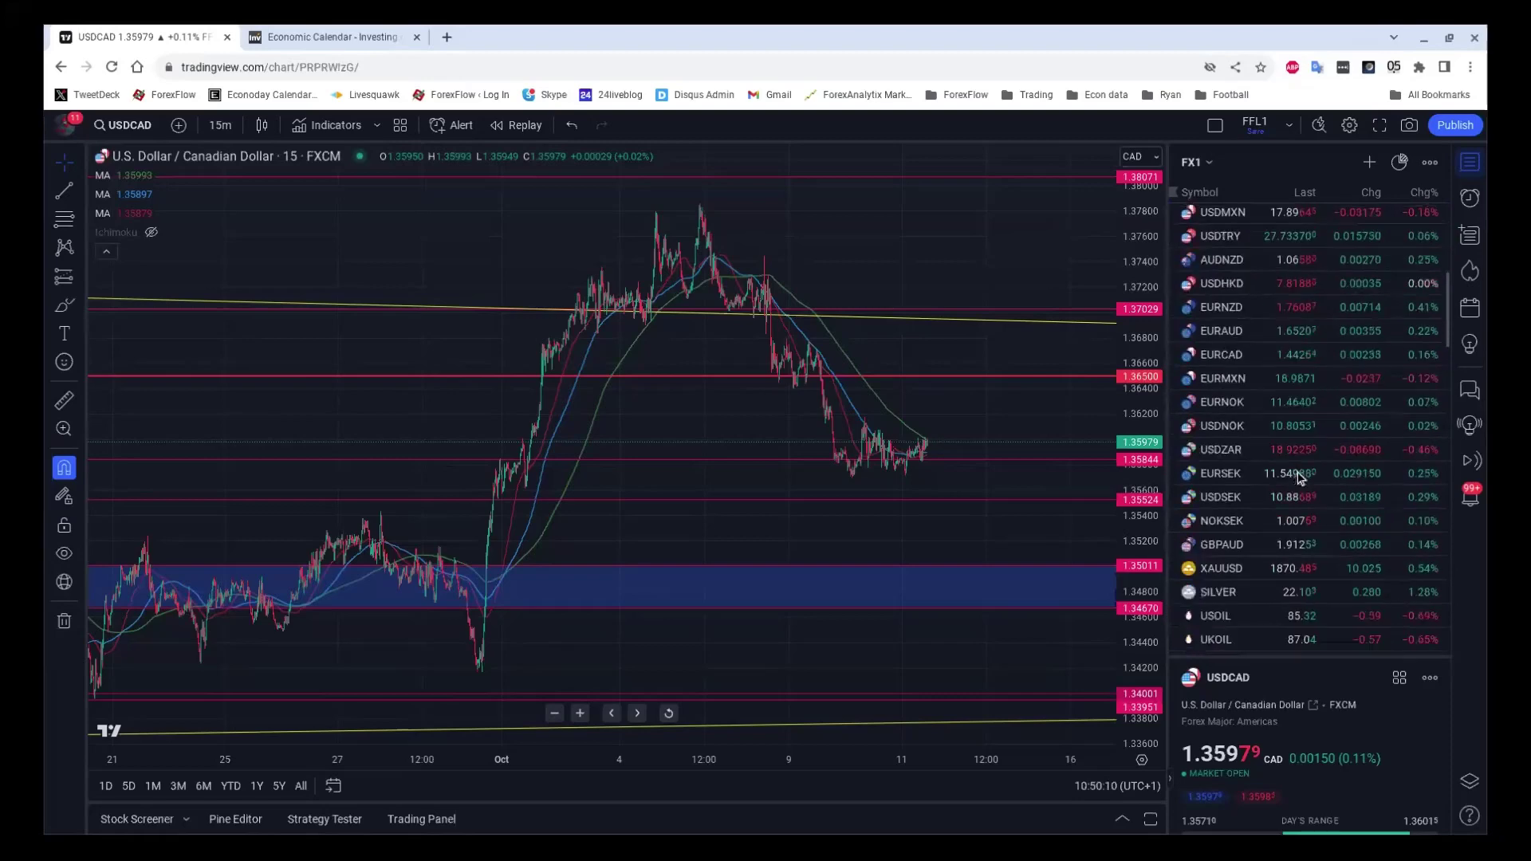
pyautogui.scroll(-2, 1292, 476)
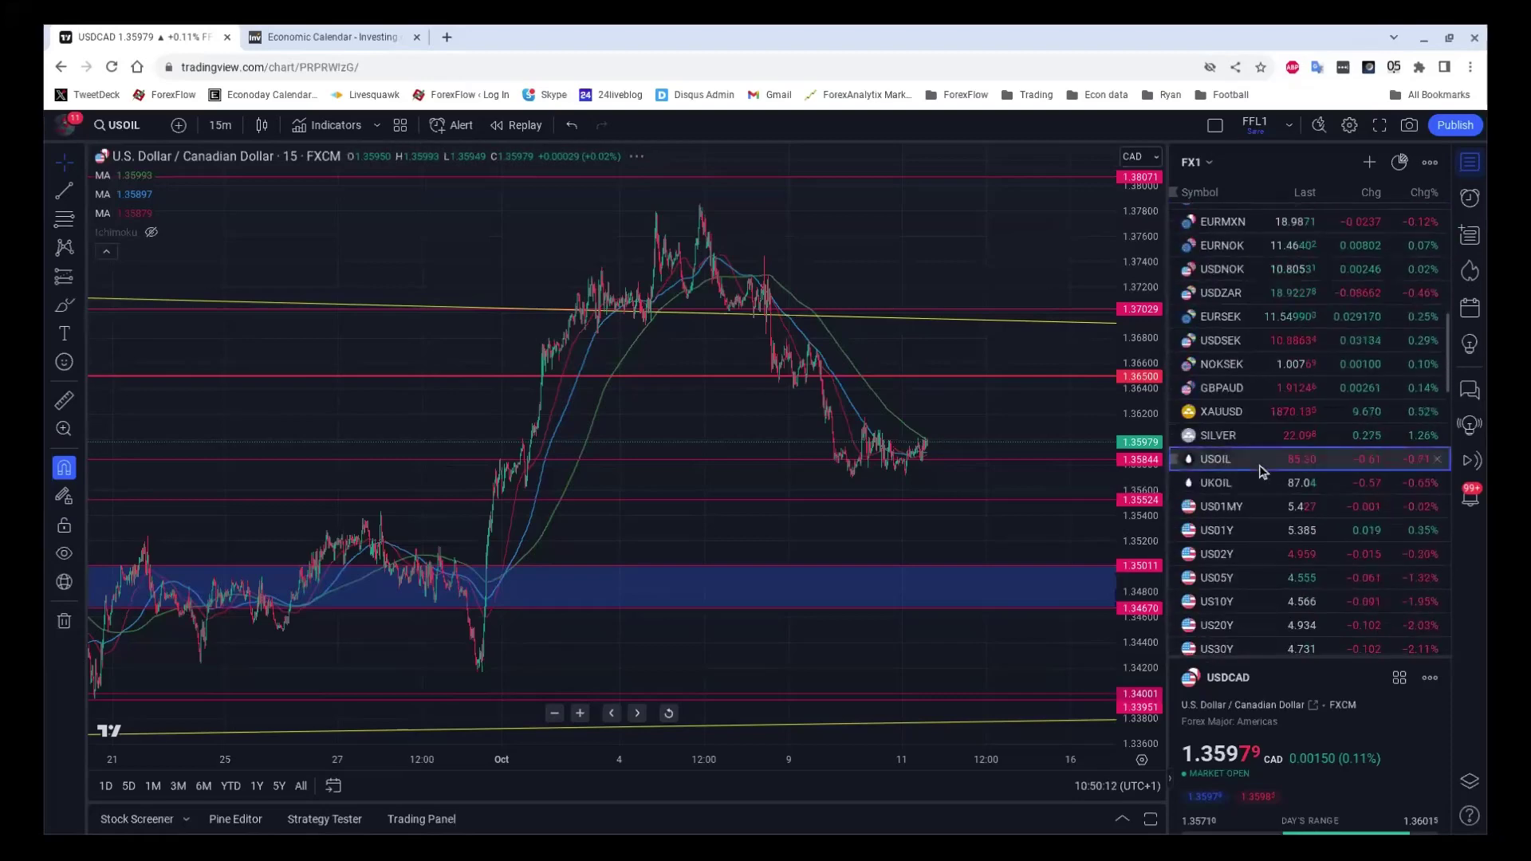
pyautogui.click(1264, 461)
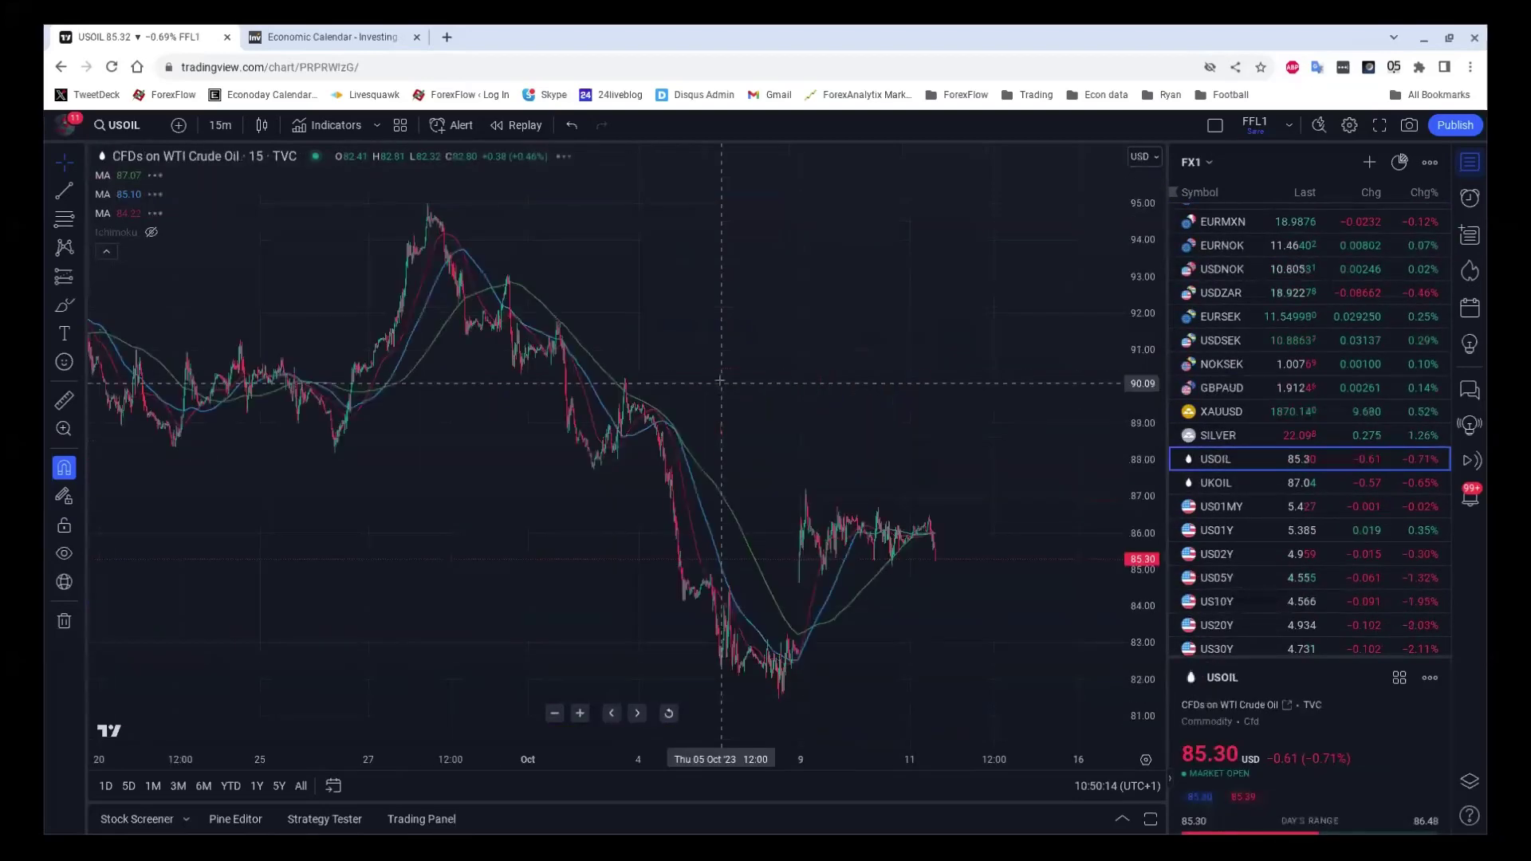
pyautogui.scroll(-5, 915, 414)
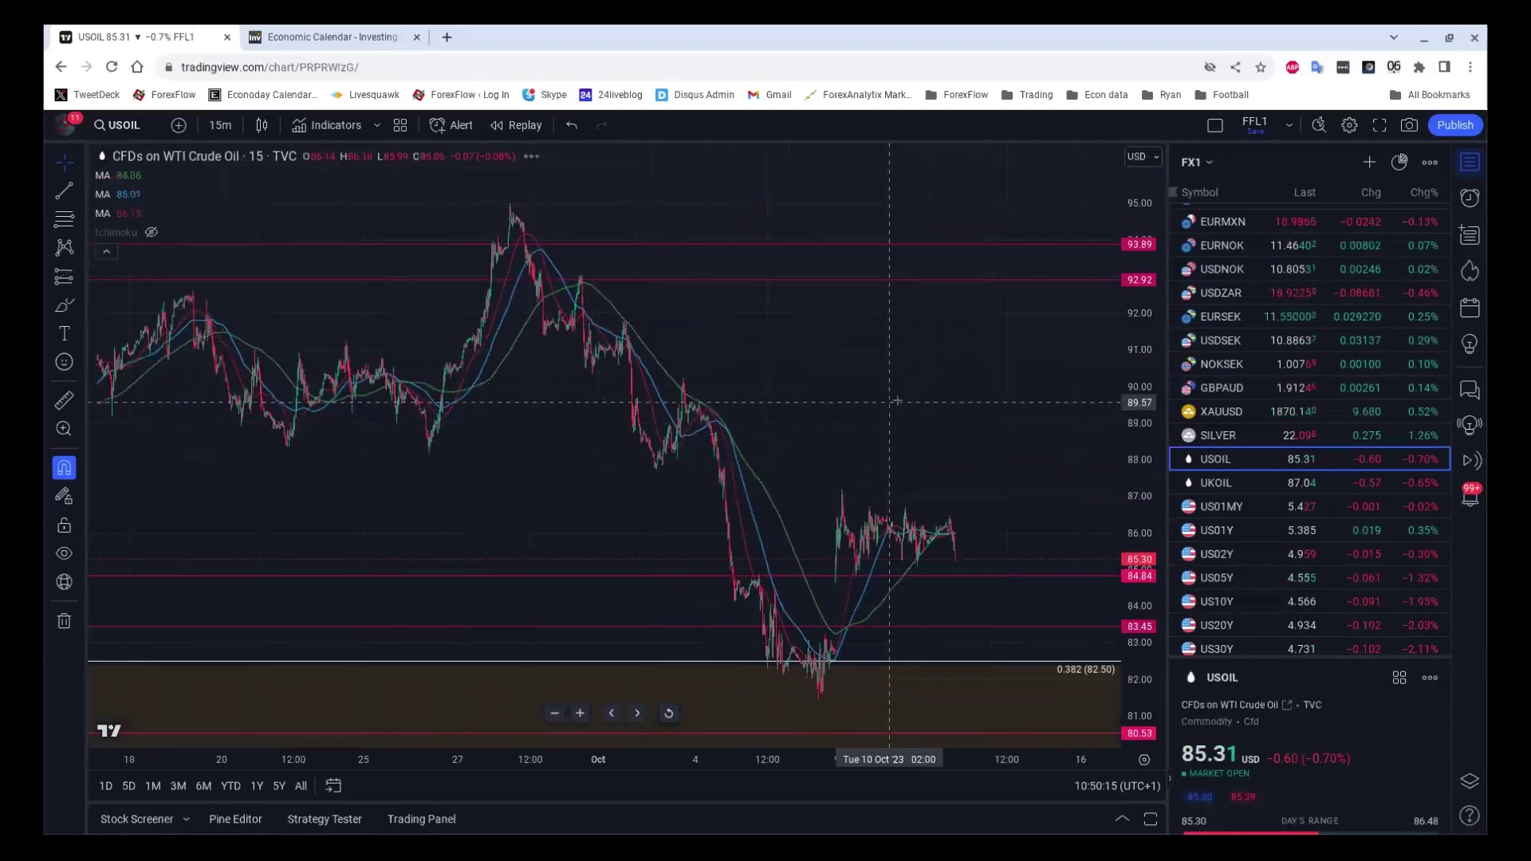
pyautogui.scroll(-1, 909, 431)
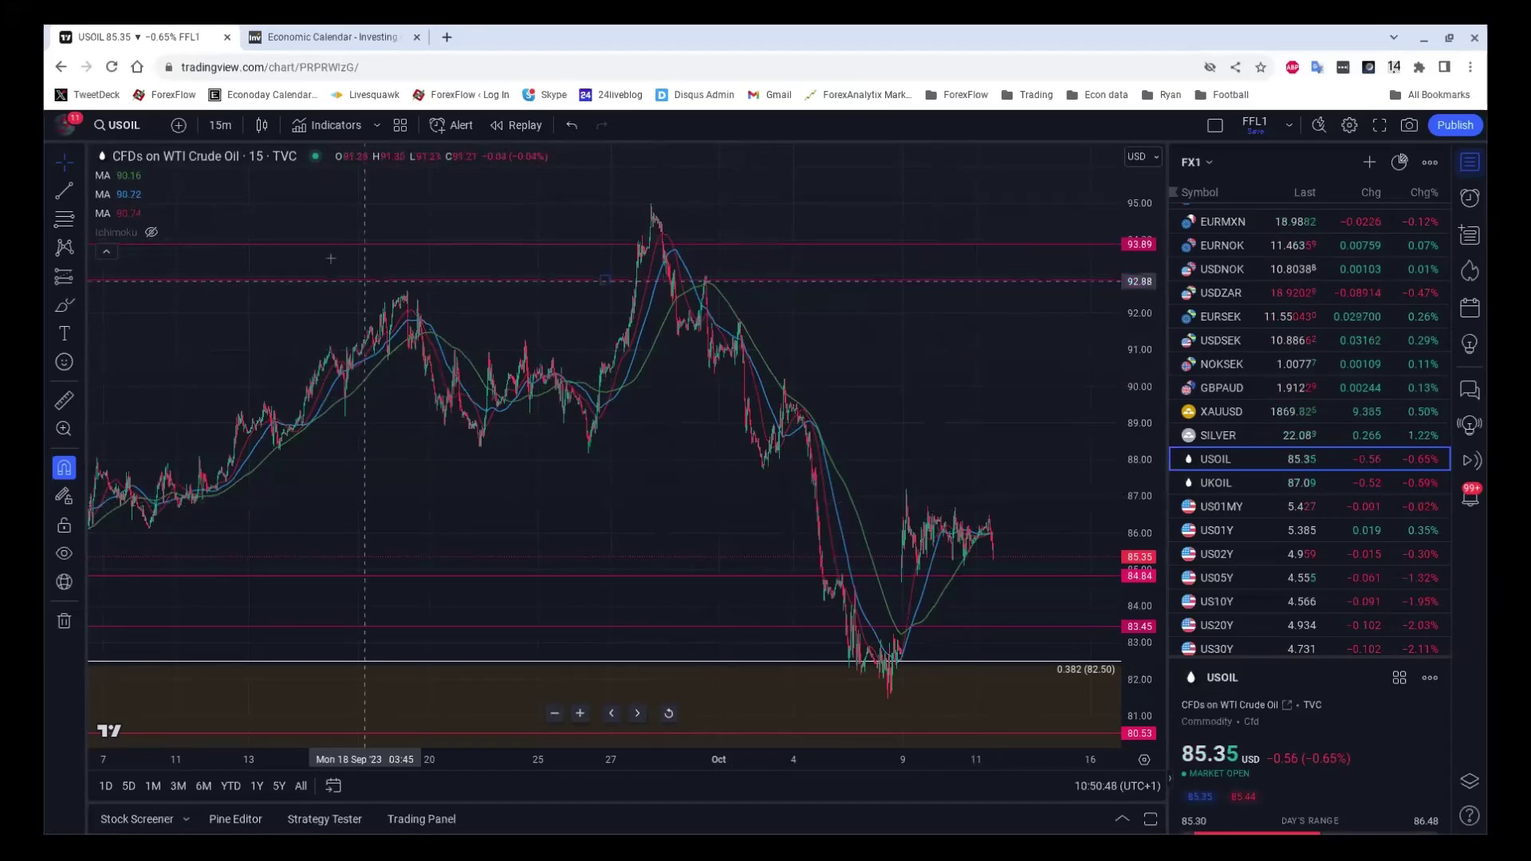
pyautogui.click(220, 126)
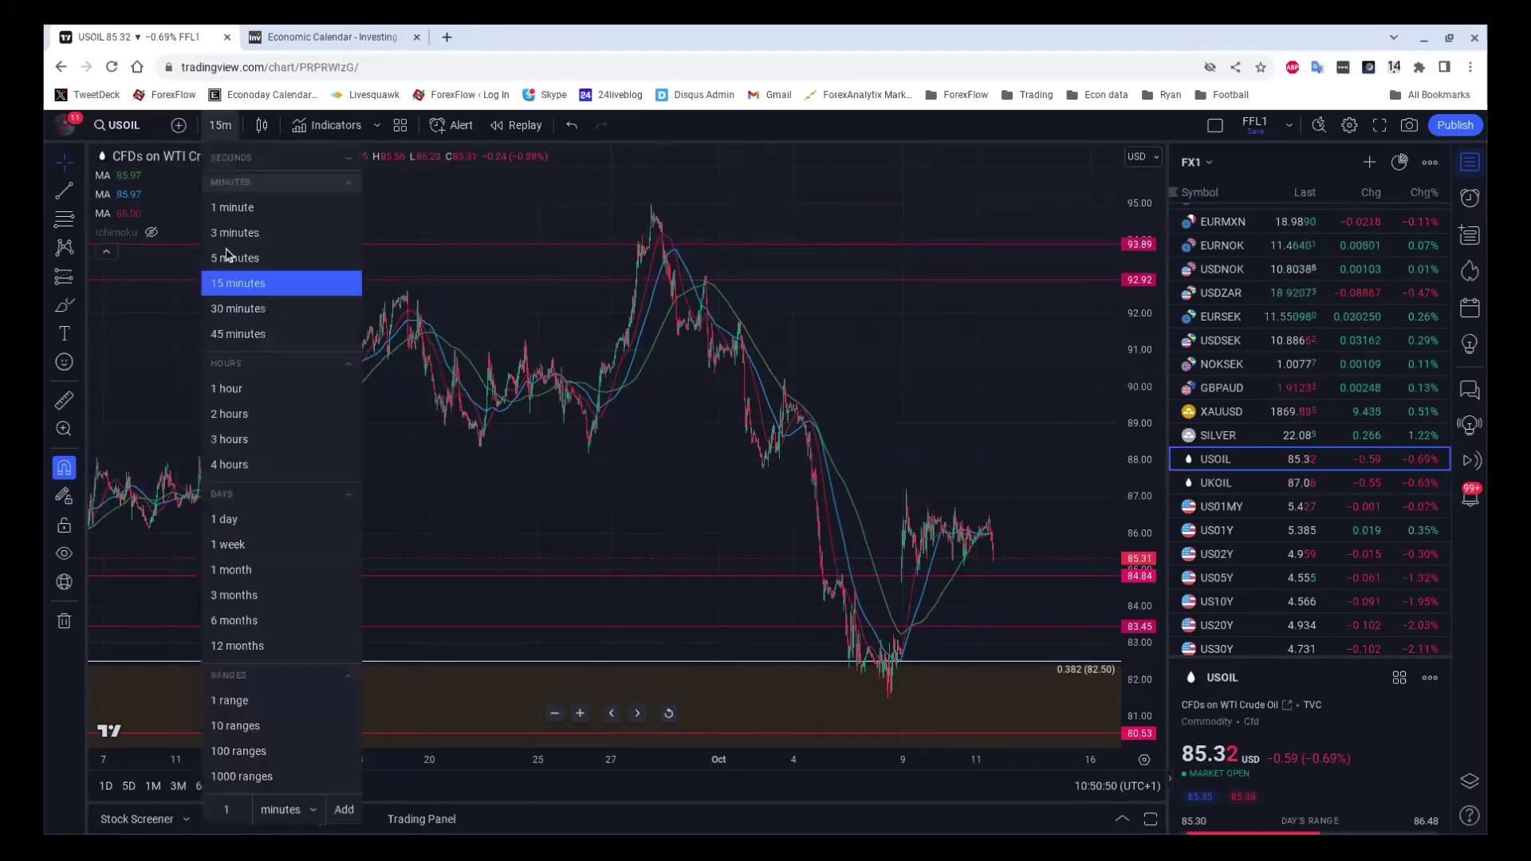
# Change the USOIL chart to 1-hour candles, spanning June to mid-October.
pyautogui.click(240, 391)
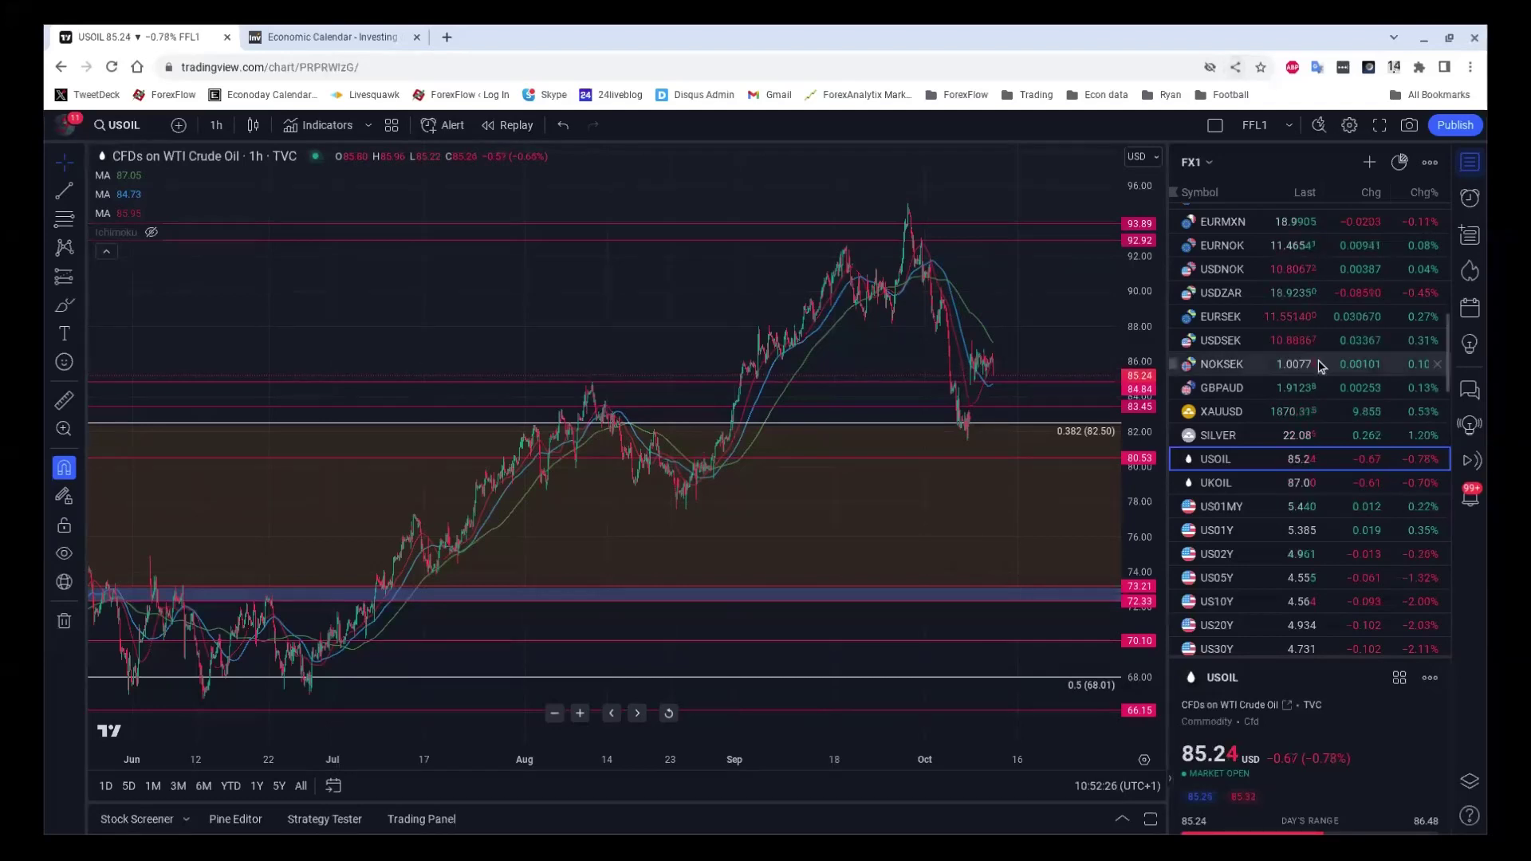
pyautogui.scroll(-1, 1320, 366)
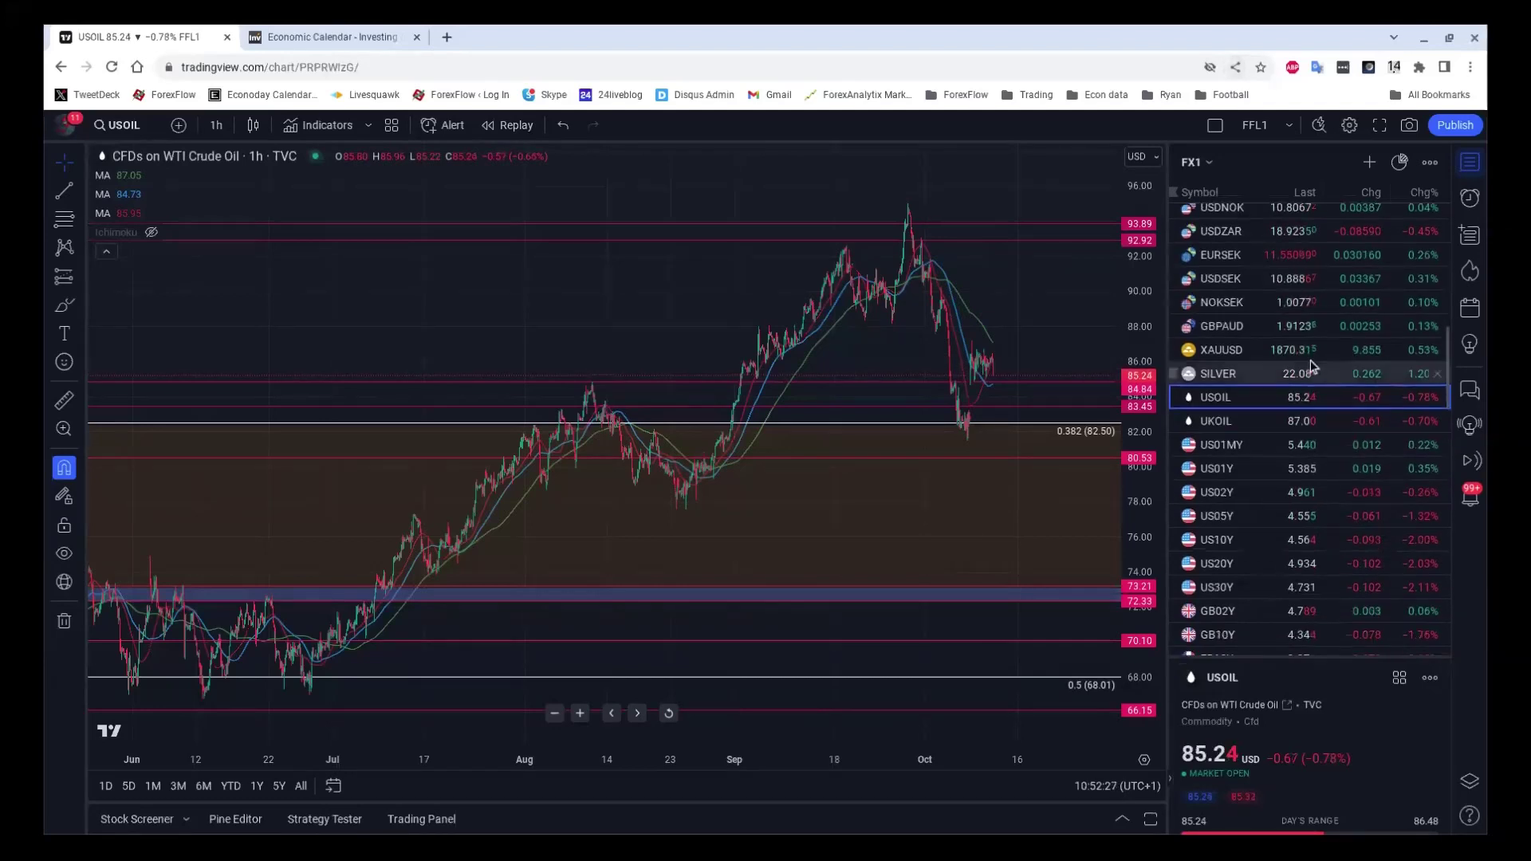
# Review the gold XAUUSD chart, then switch to the 1-hour EURMXN chart.
pyautogui.click(1258, 347)
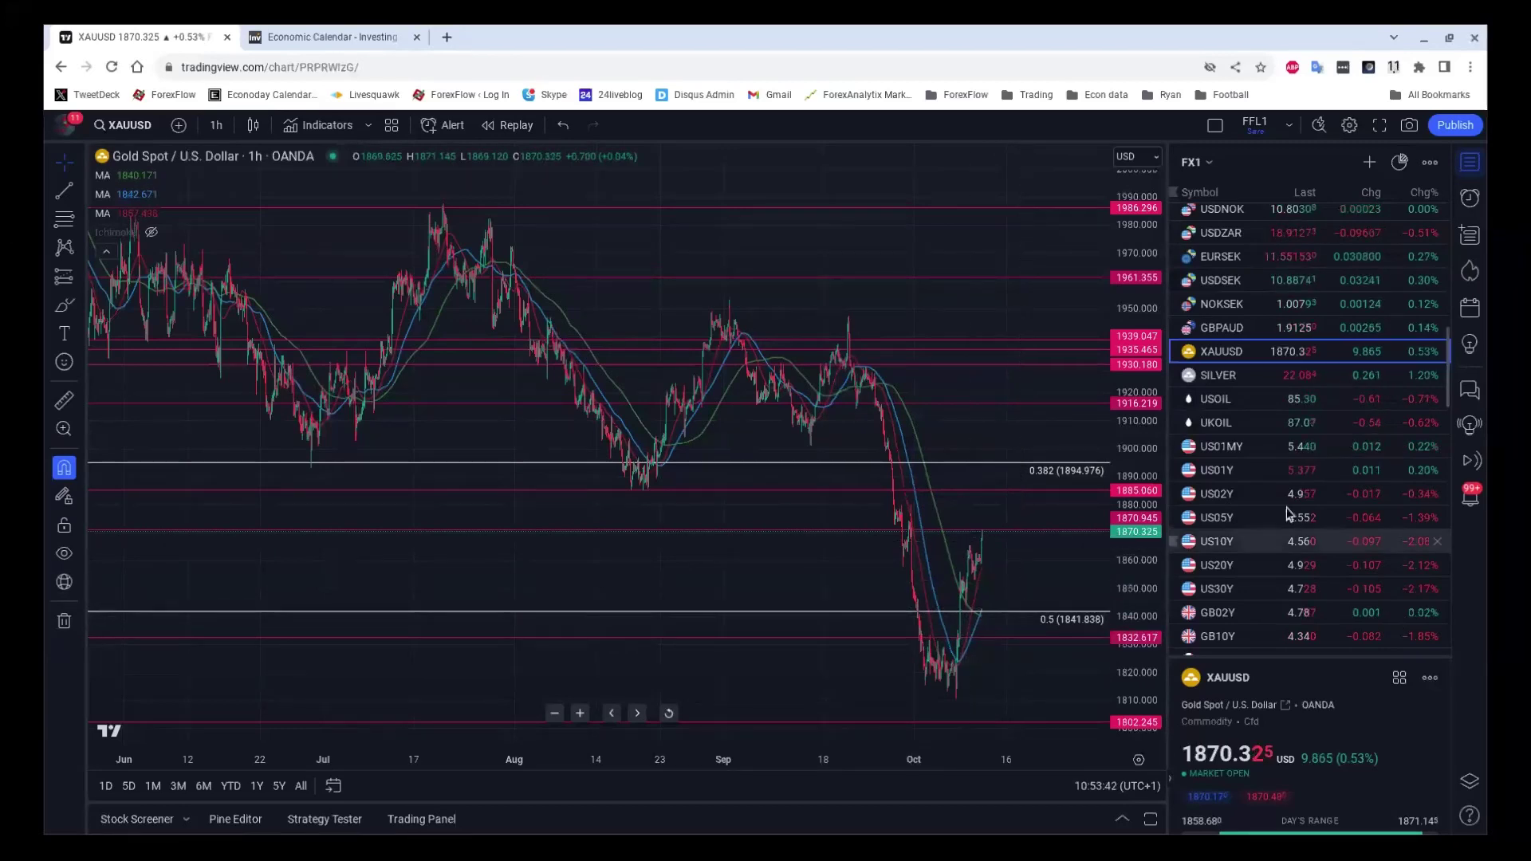
pyautogui.scroll(3, 1287, 515)
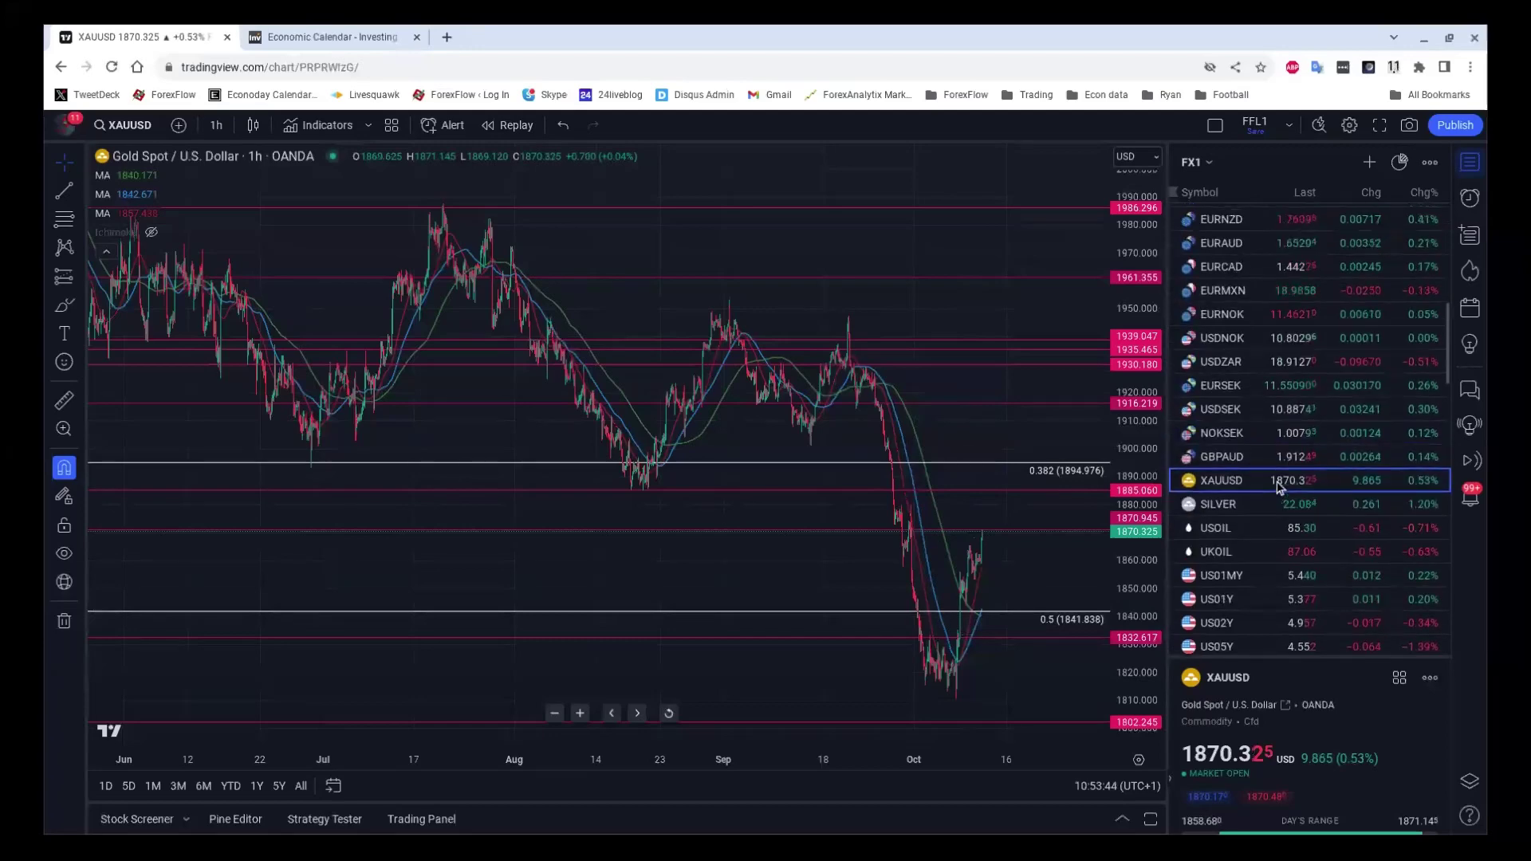
pyautogui.scroll(4, 1278, 488)
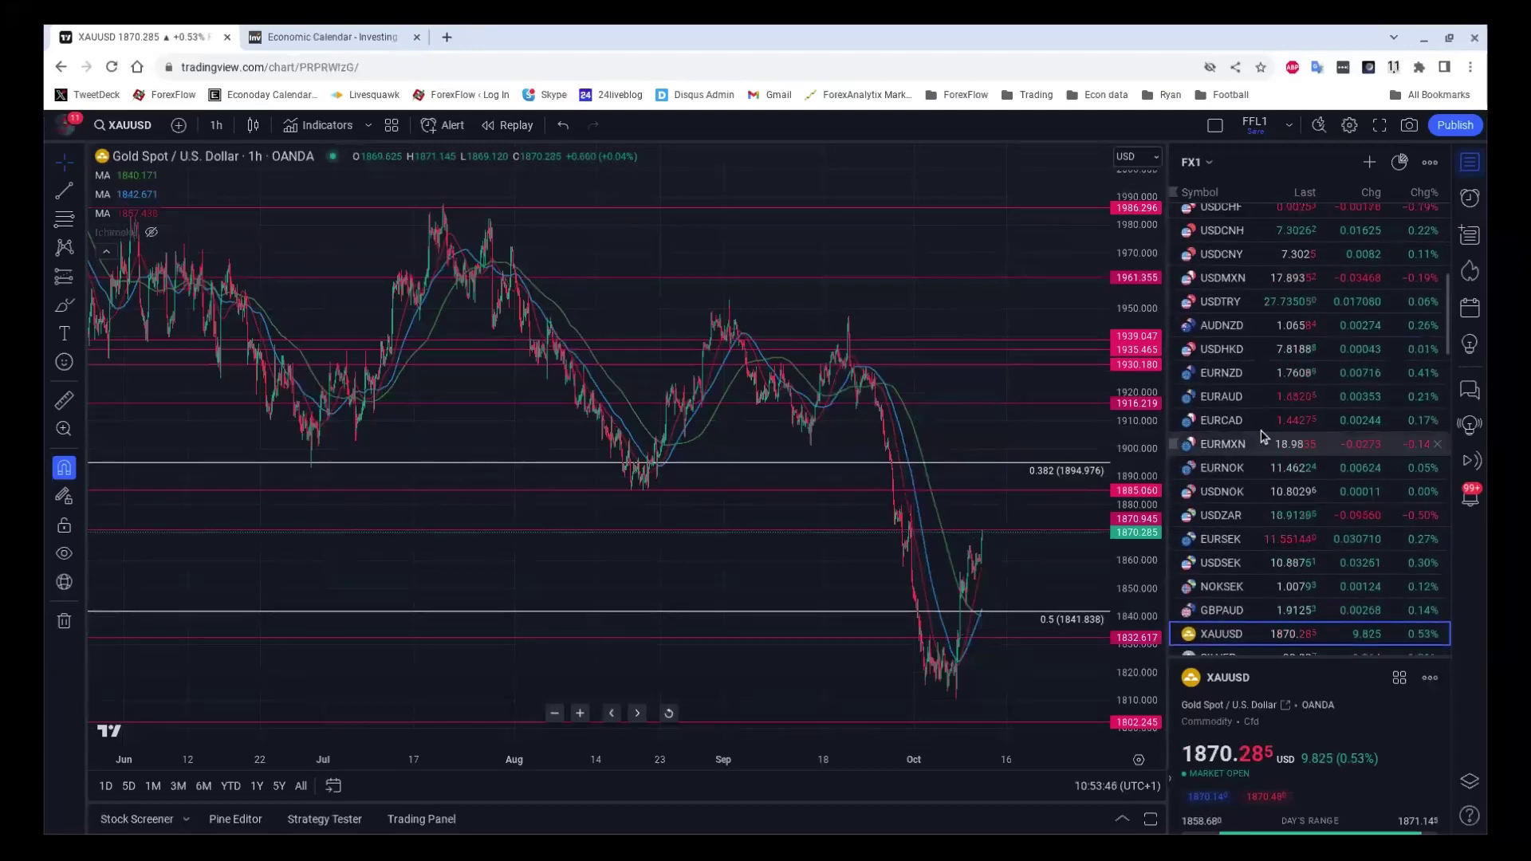
pyautogui.click(1262, 437)
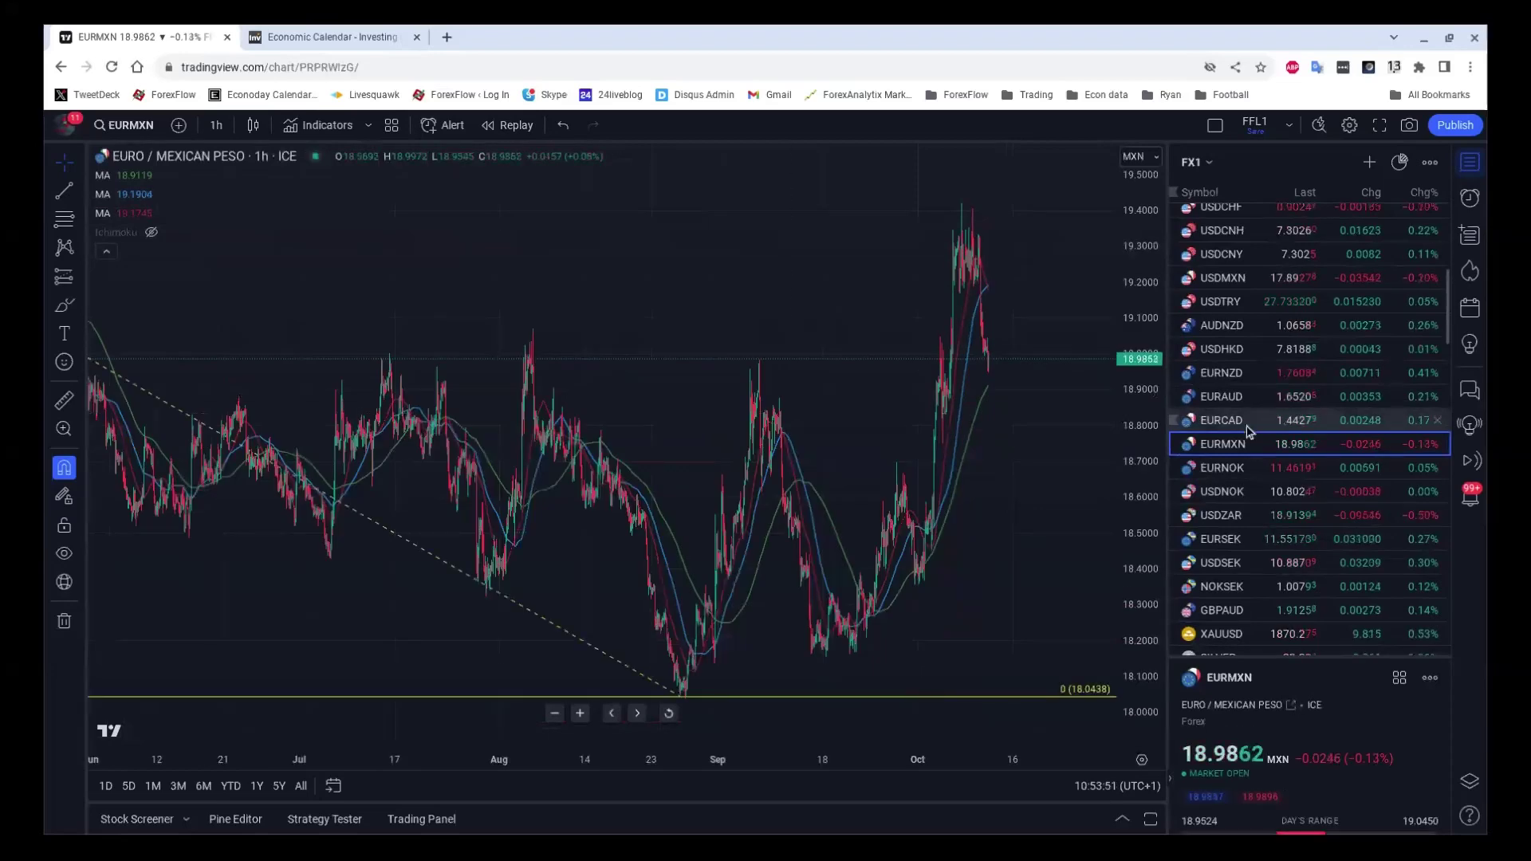
# Load the 1-hour EURCAD chart to check its 0.382 Fibonacci level at 1.42583.
pyautogui.click(1250, 429)
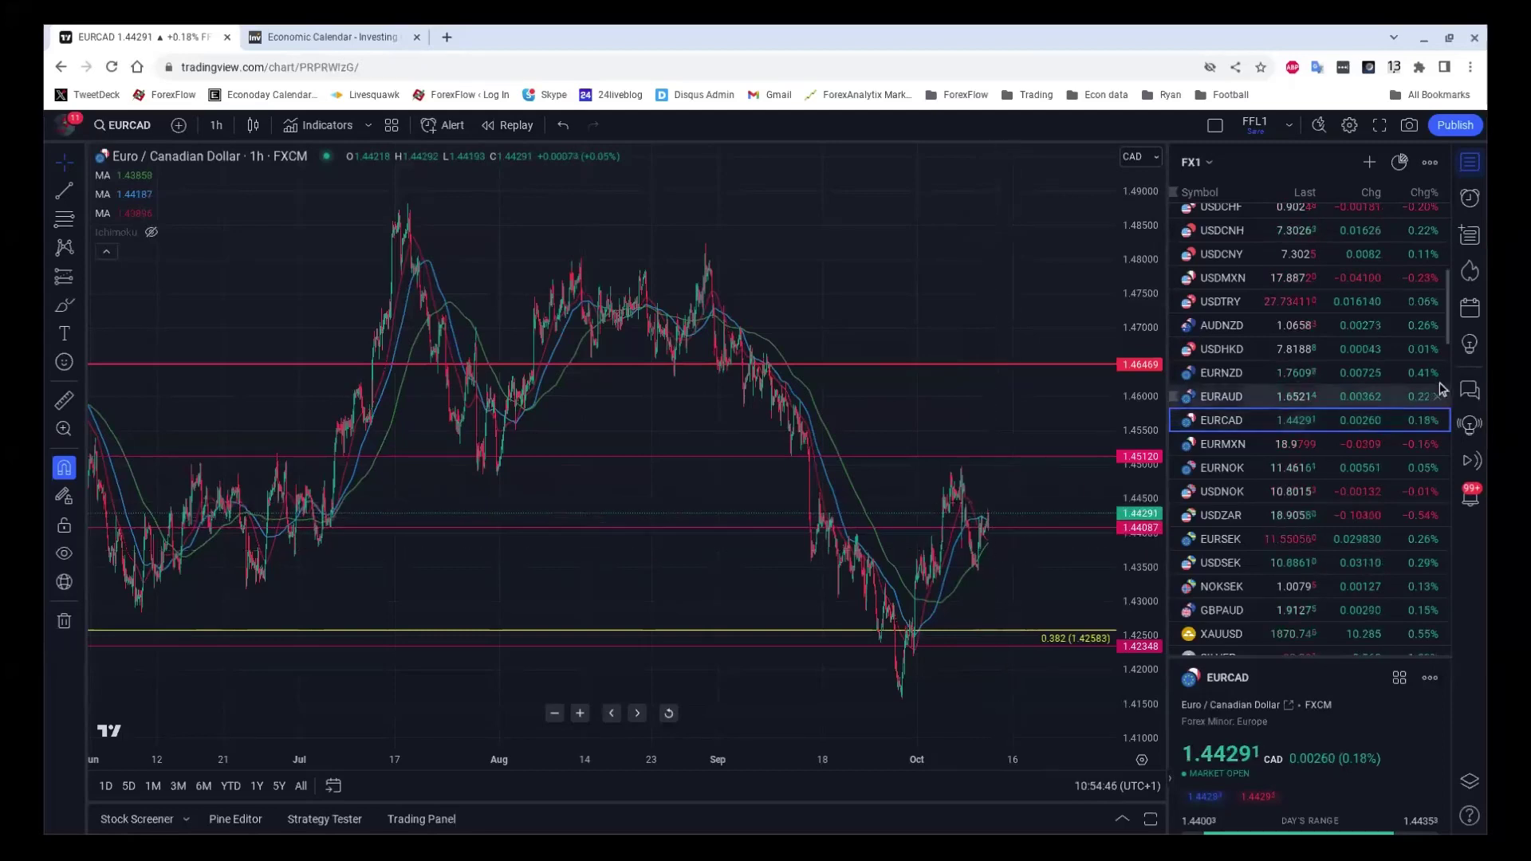
pyautogui.scroll(-1, 1356, 399)
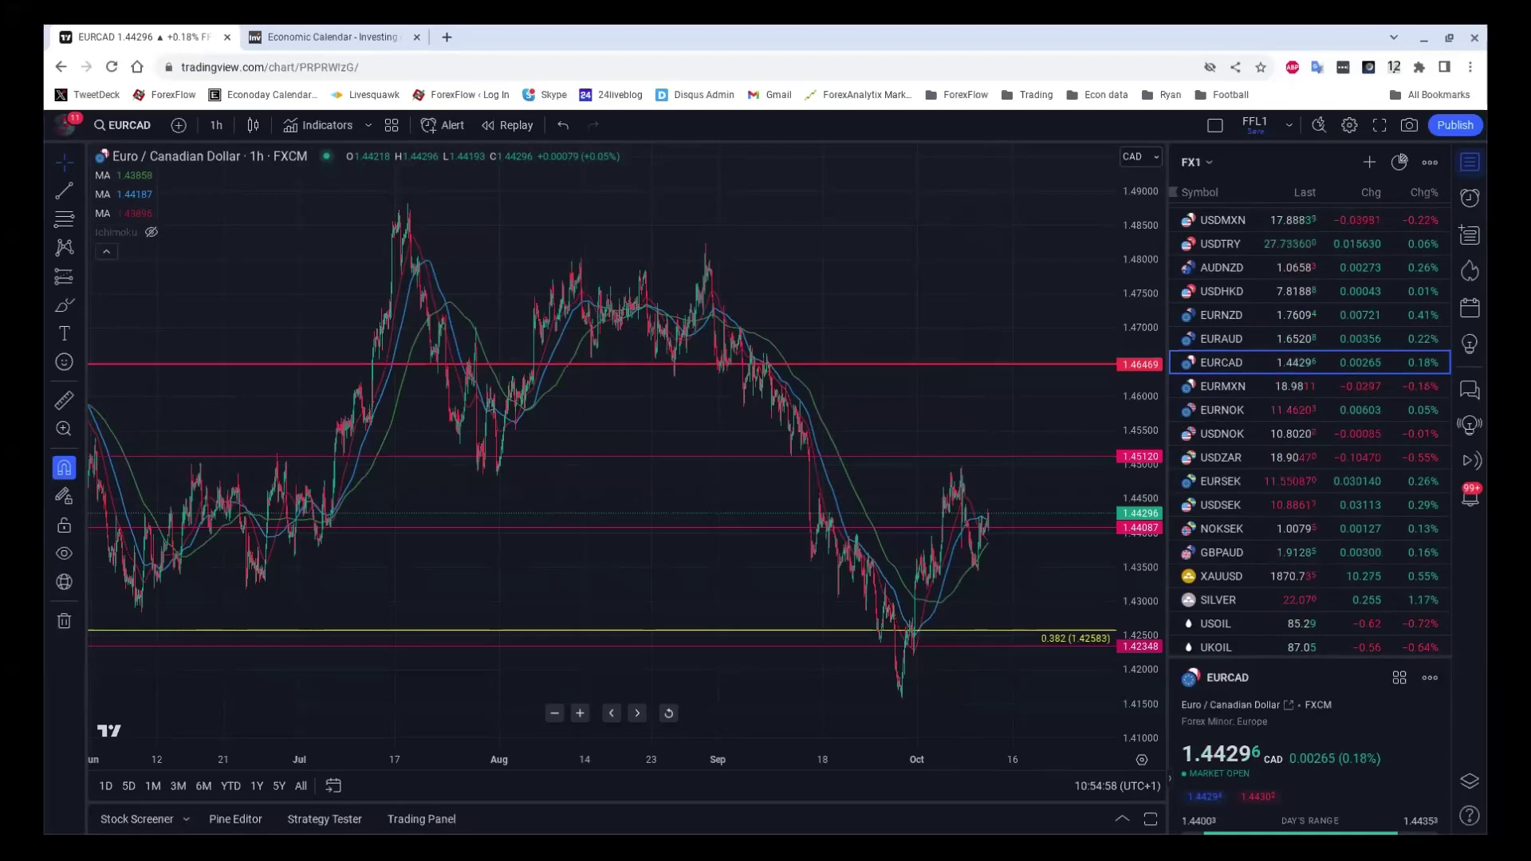
pyautogui.scroll(1, 1303, 252)
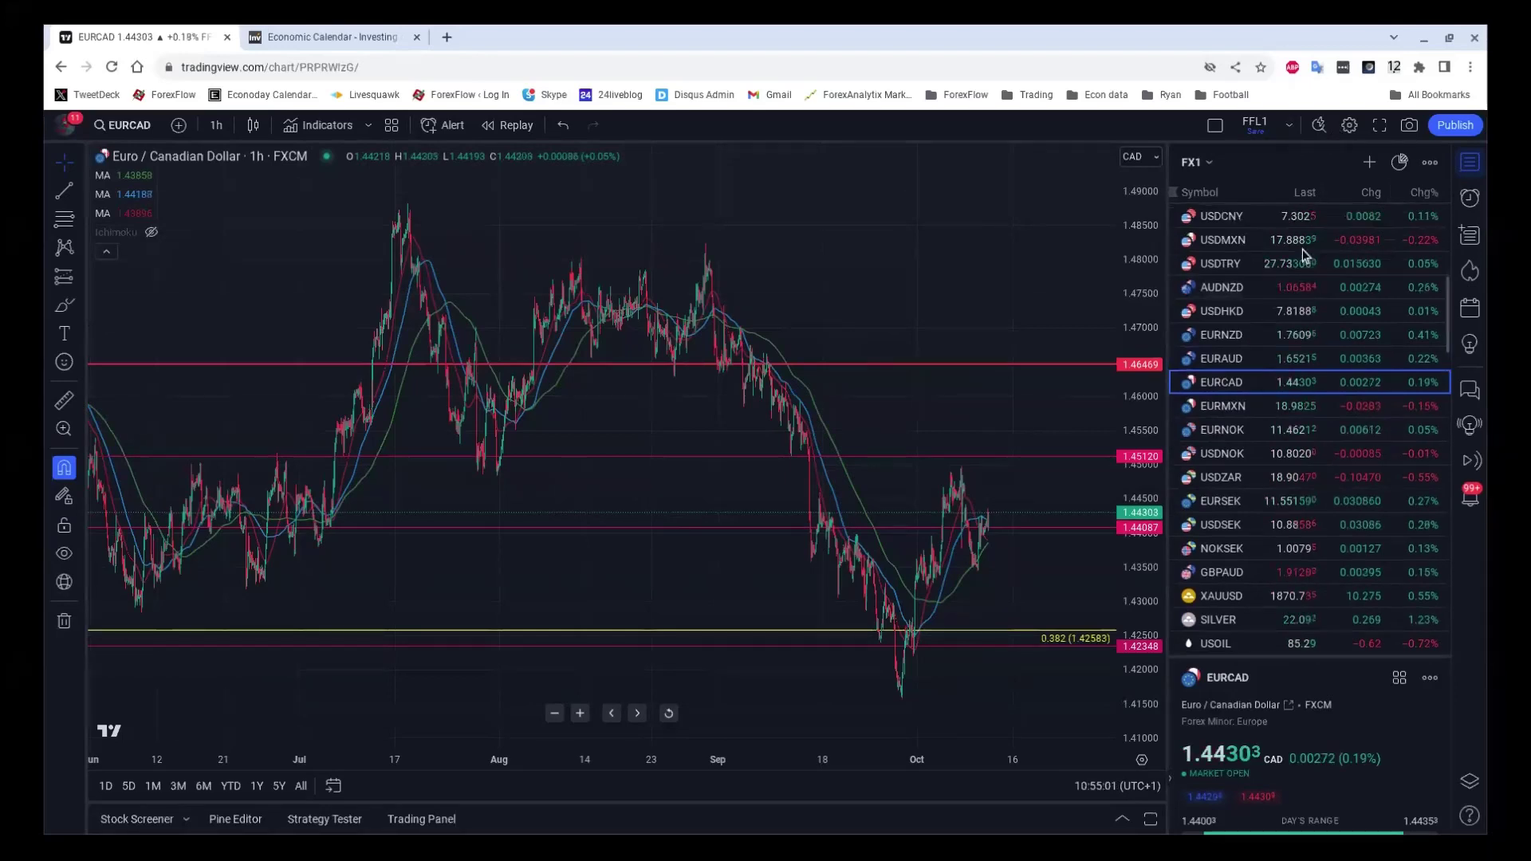
pyautogui.scroll(1, 1300, 254)
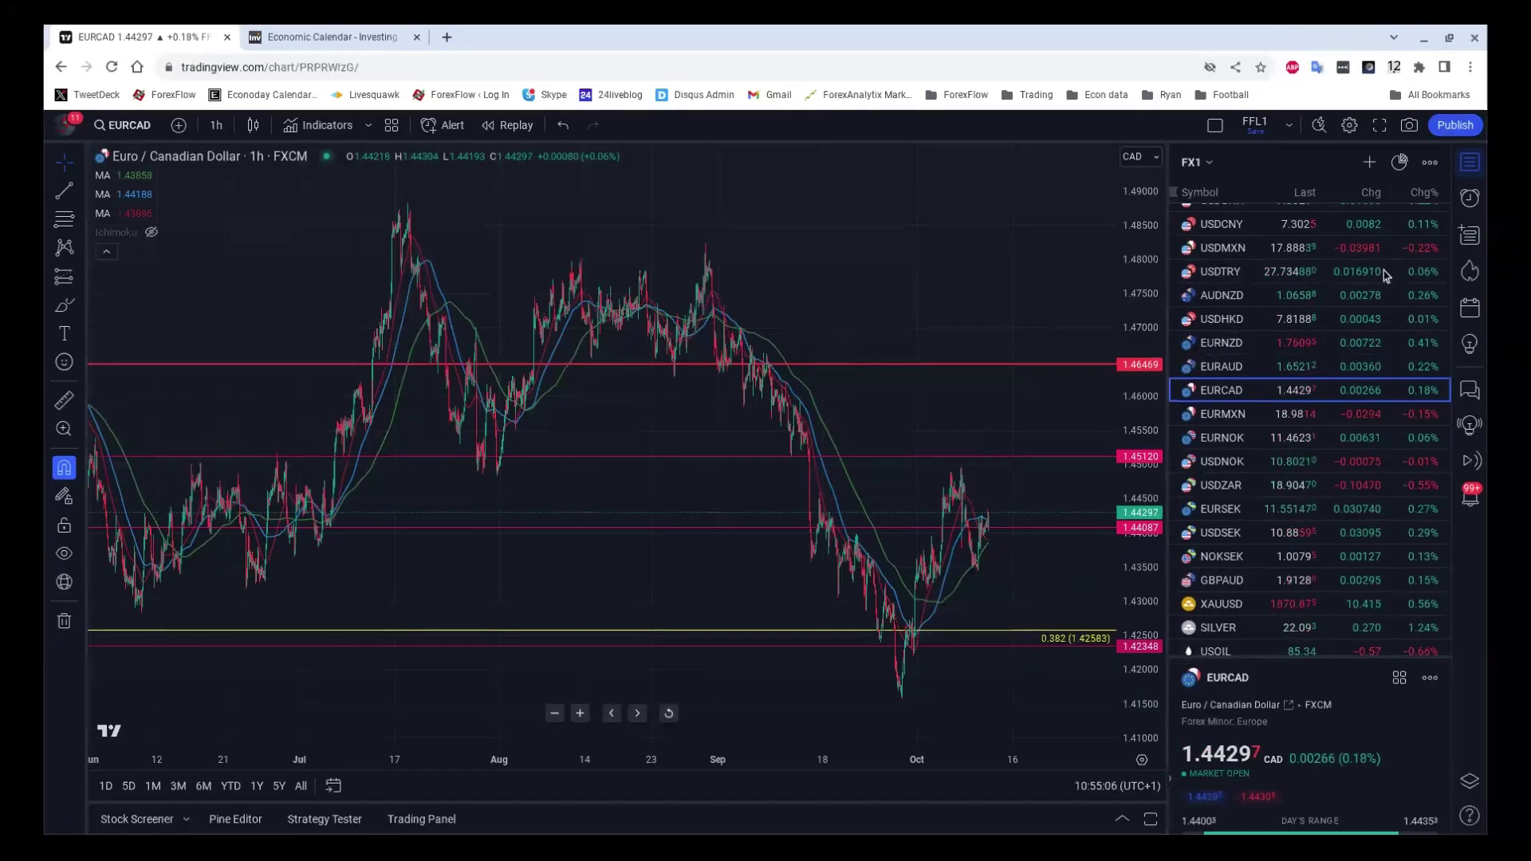
pyautogui.scroll(2, 1298, 403)
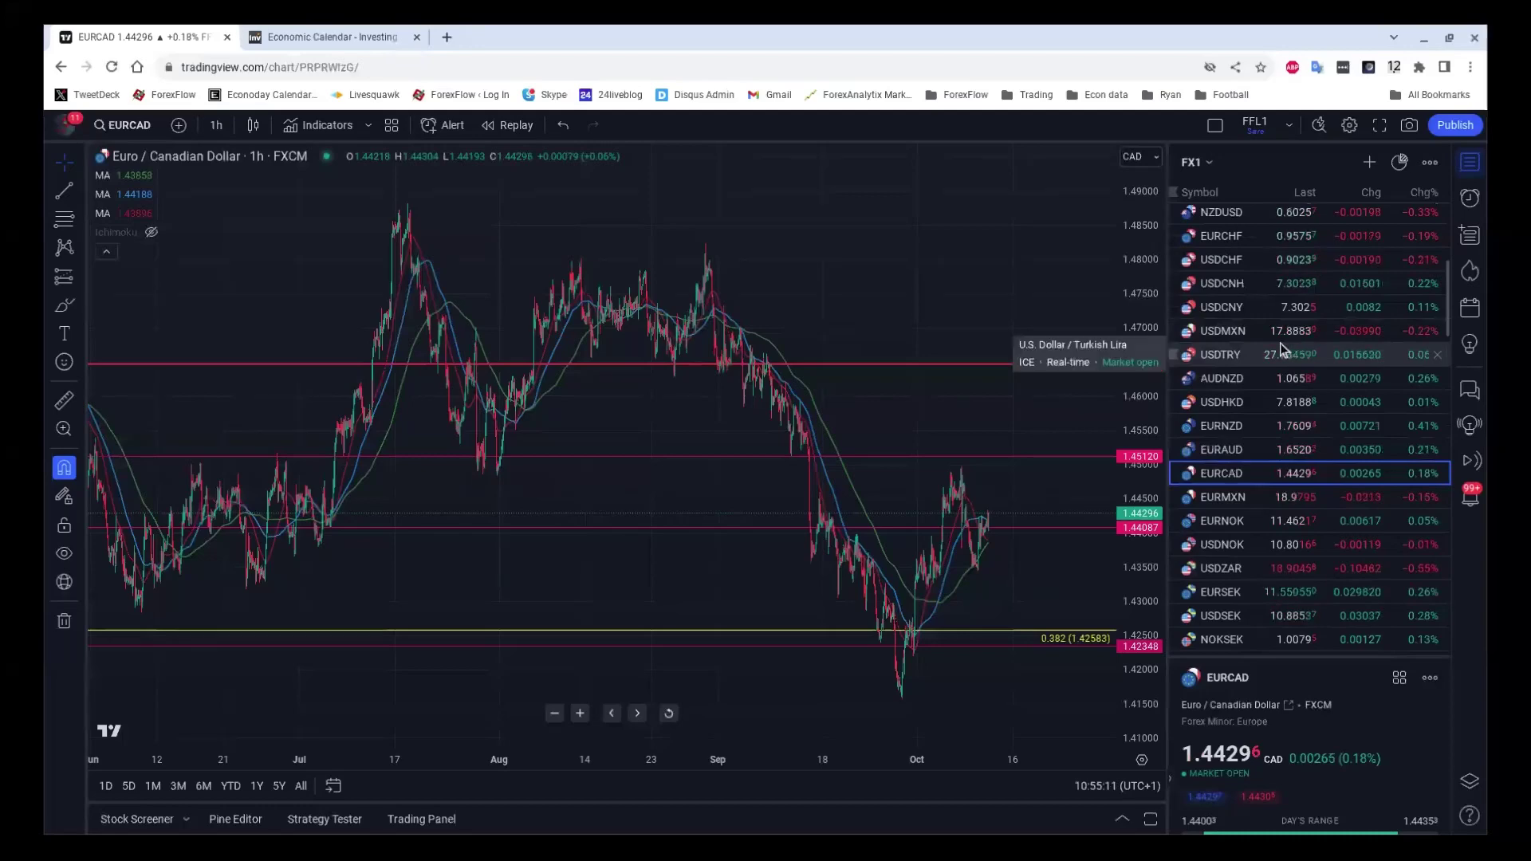
pyautogui.scroll(1, 1280, 343)
pyautogui.scroll(3, 1280, 343)
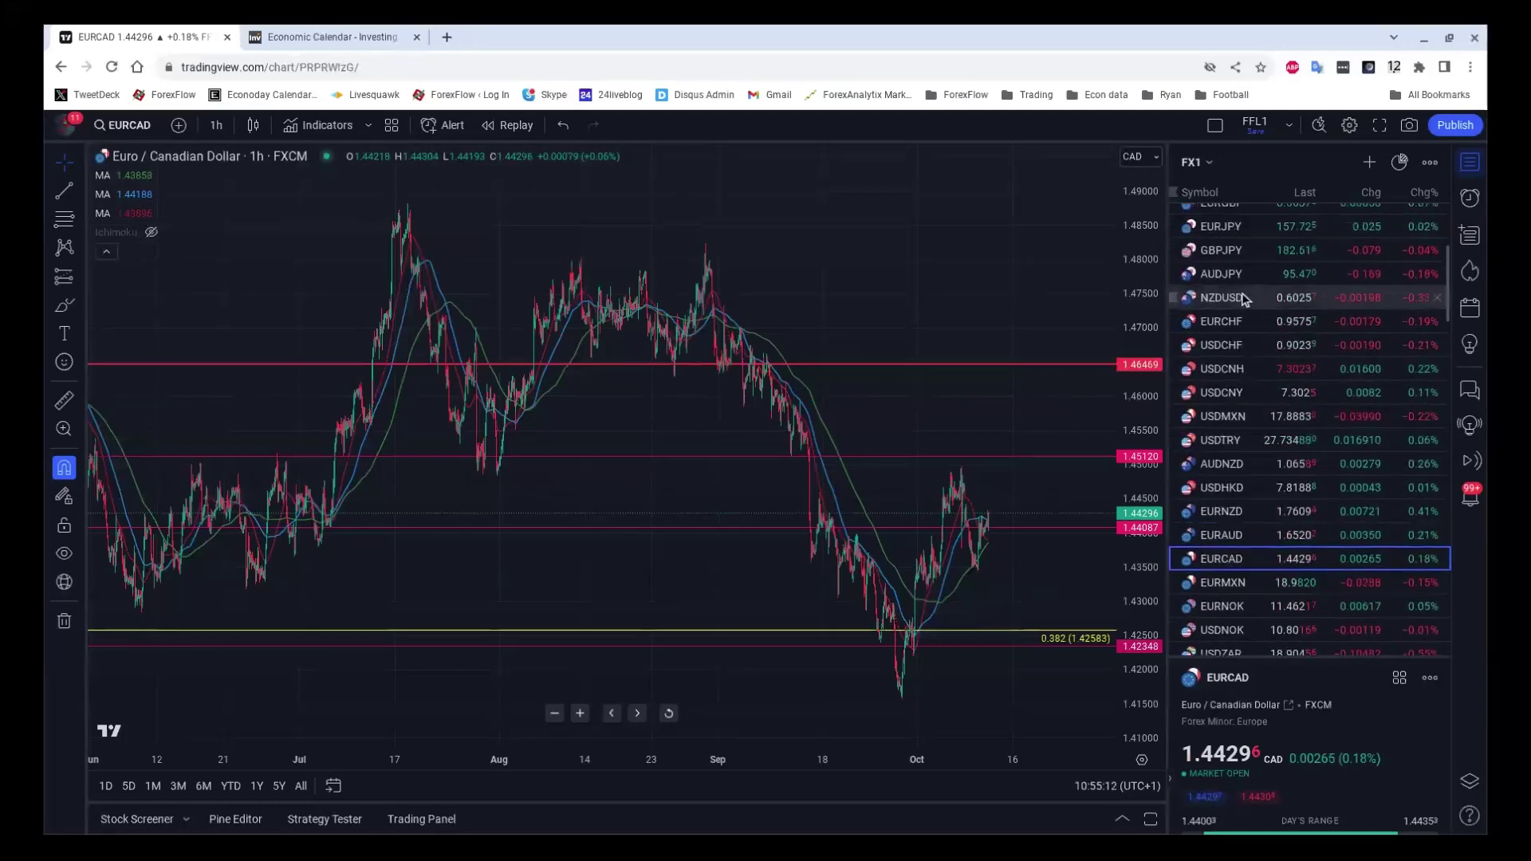
# Switch the chart to NZDUSD and zoom in on the daily candles.
pyautogui.click(1245, 299)
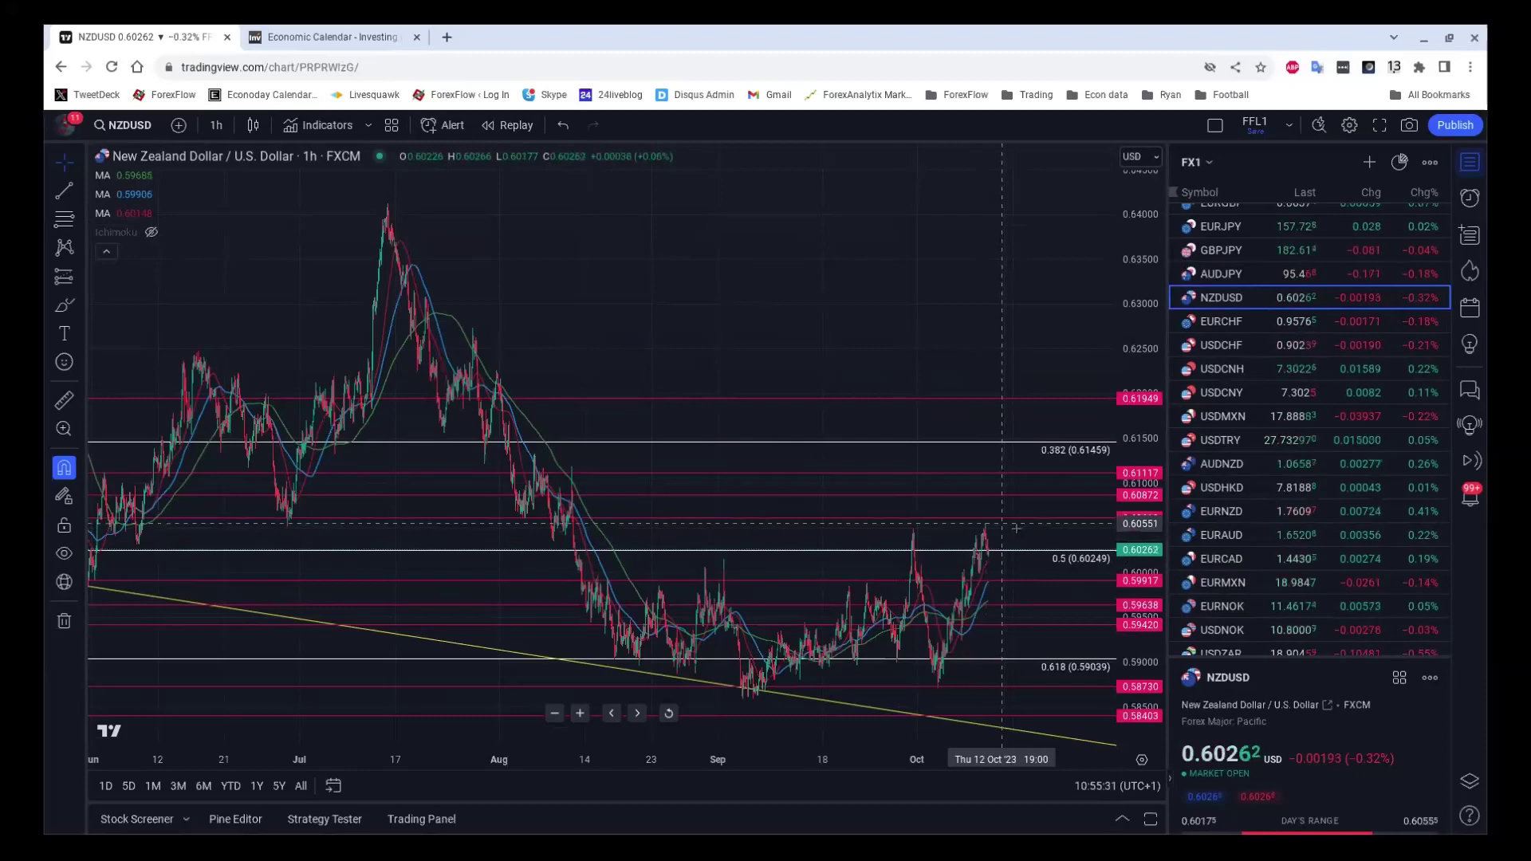
pyautogui.scroll(2, 1017, 528)
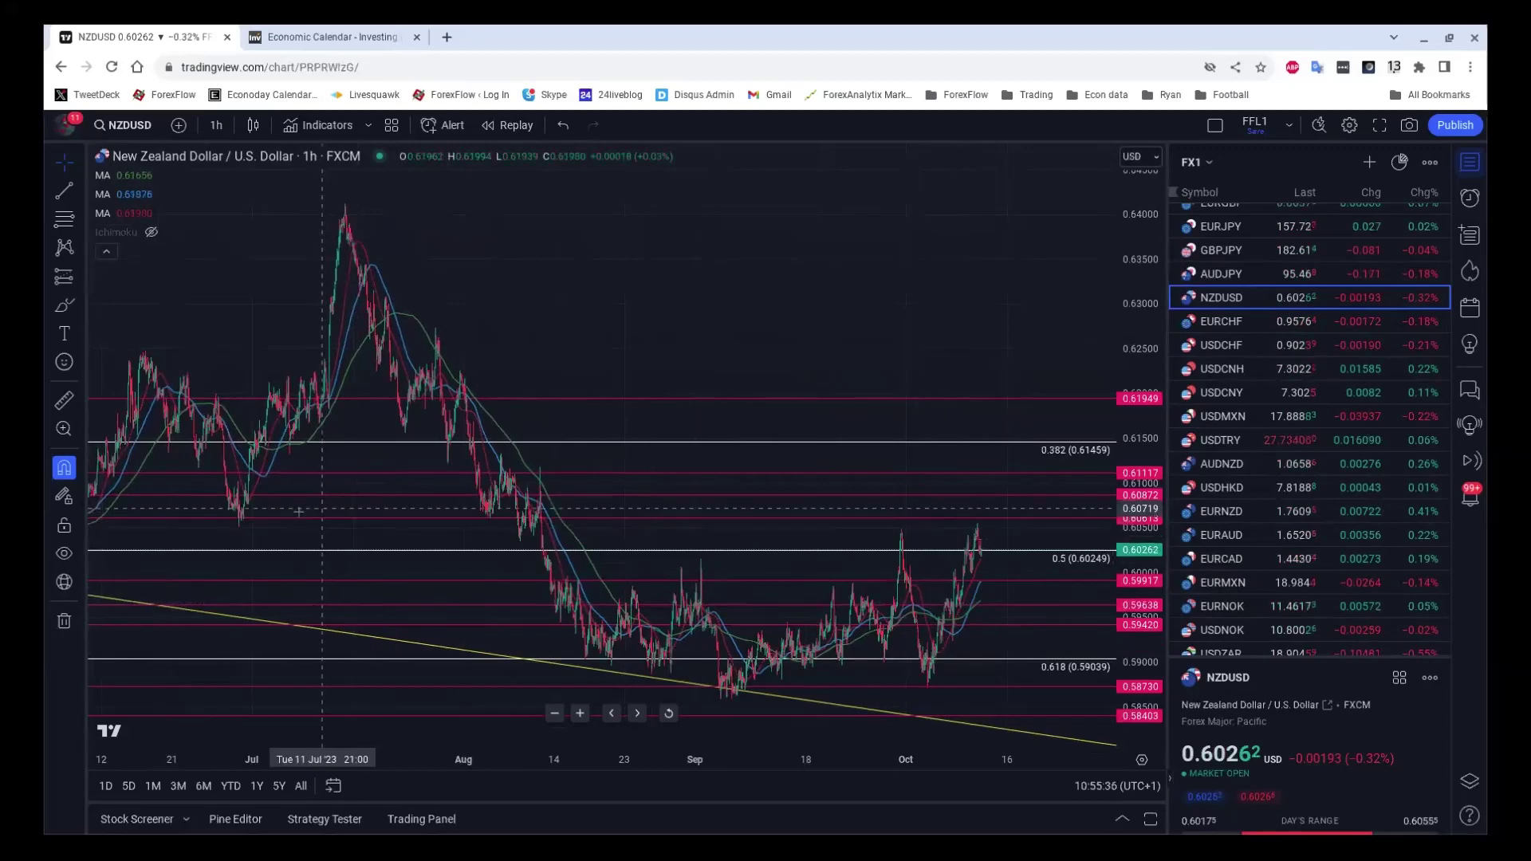
pyautogui.scroll(2, 299, 511)
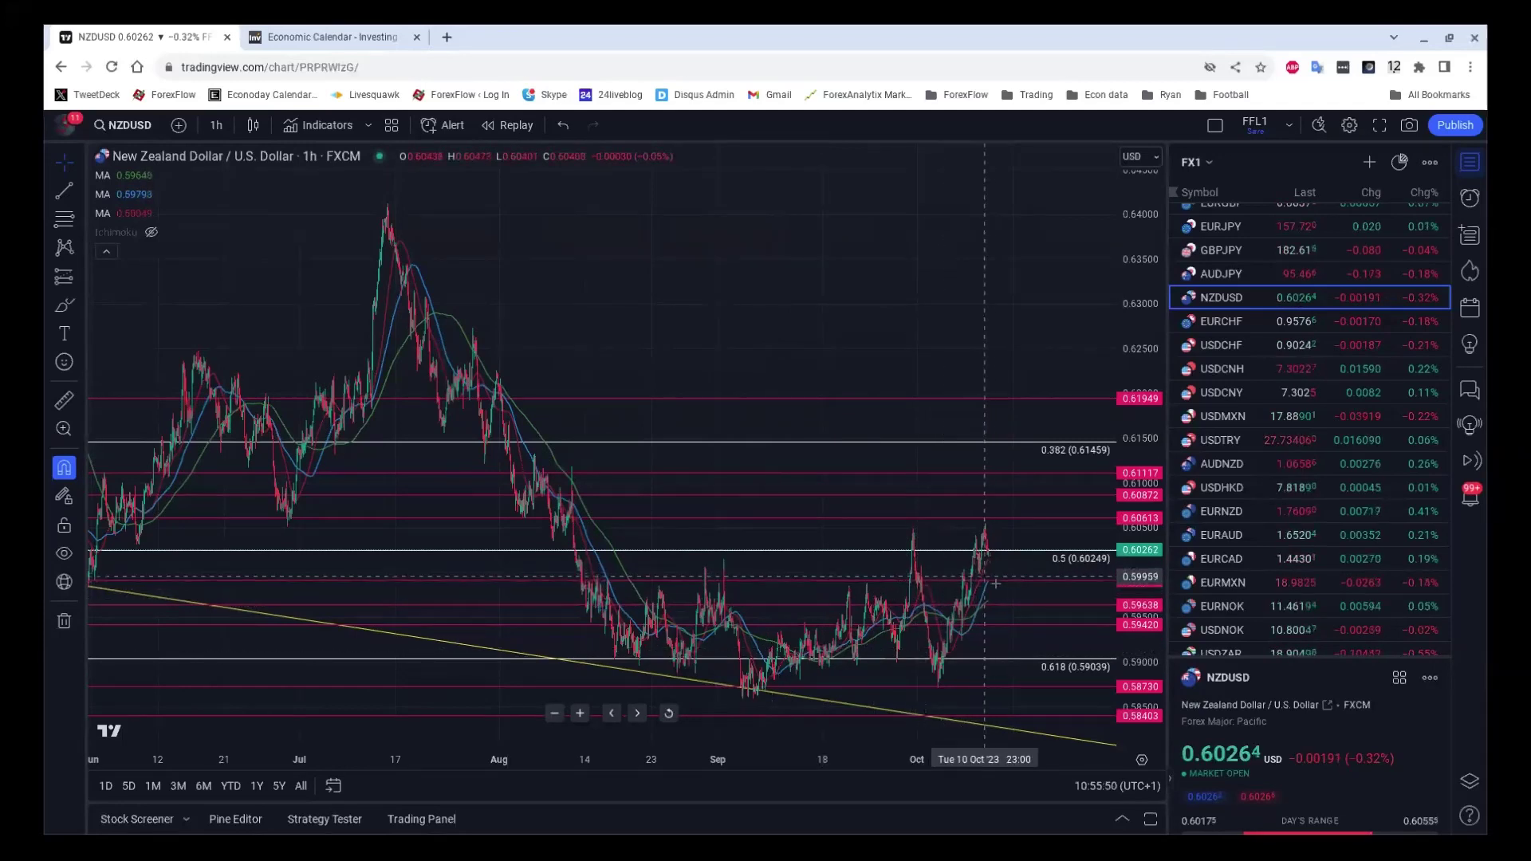
pyautogui.scroll(2, 992, 585)
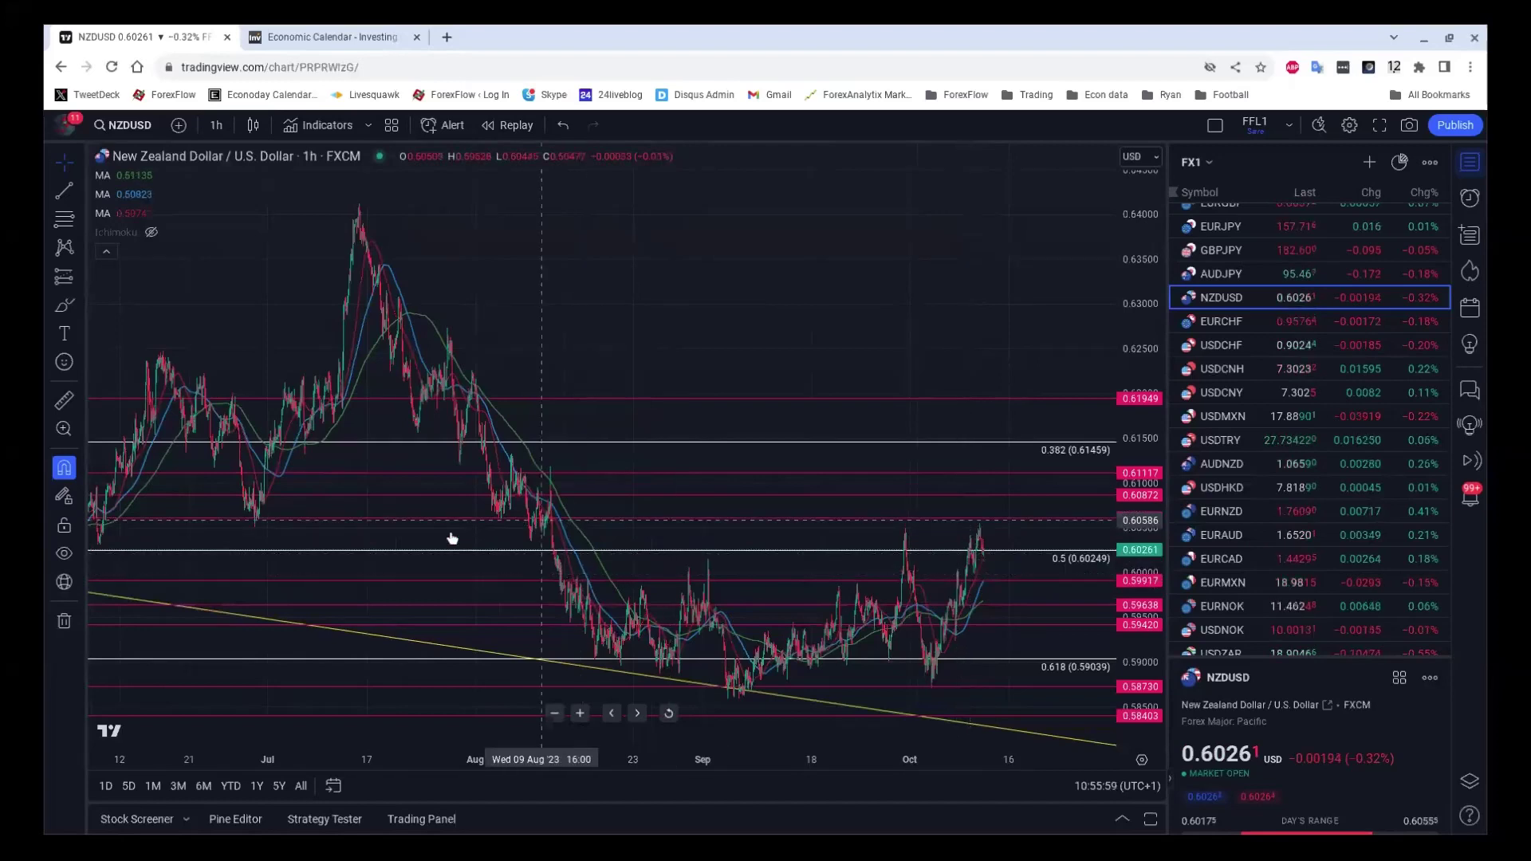
pyautogui.scroll(-1, 214, 527)
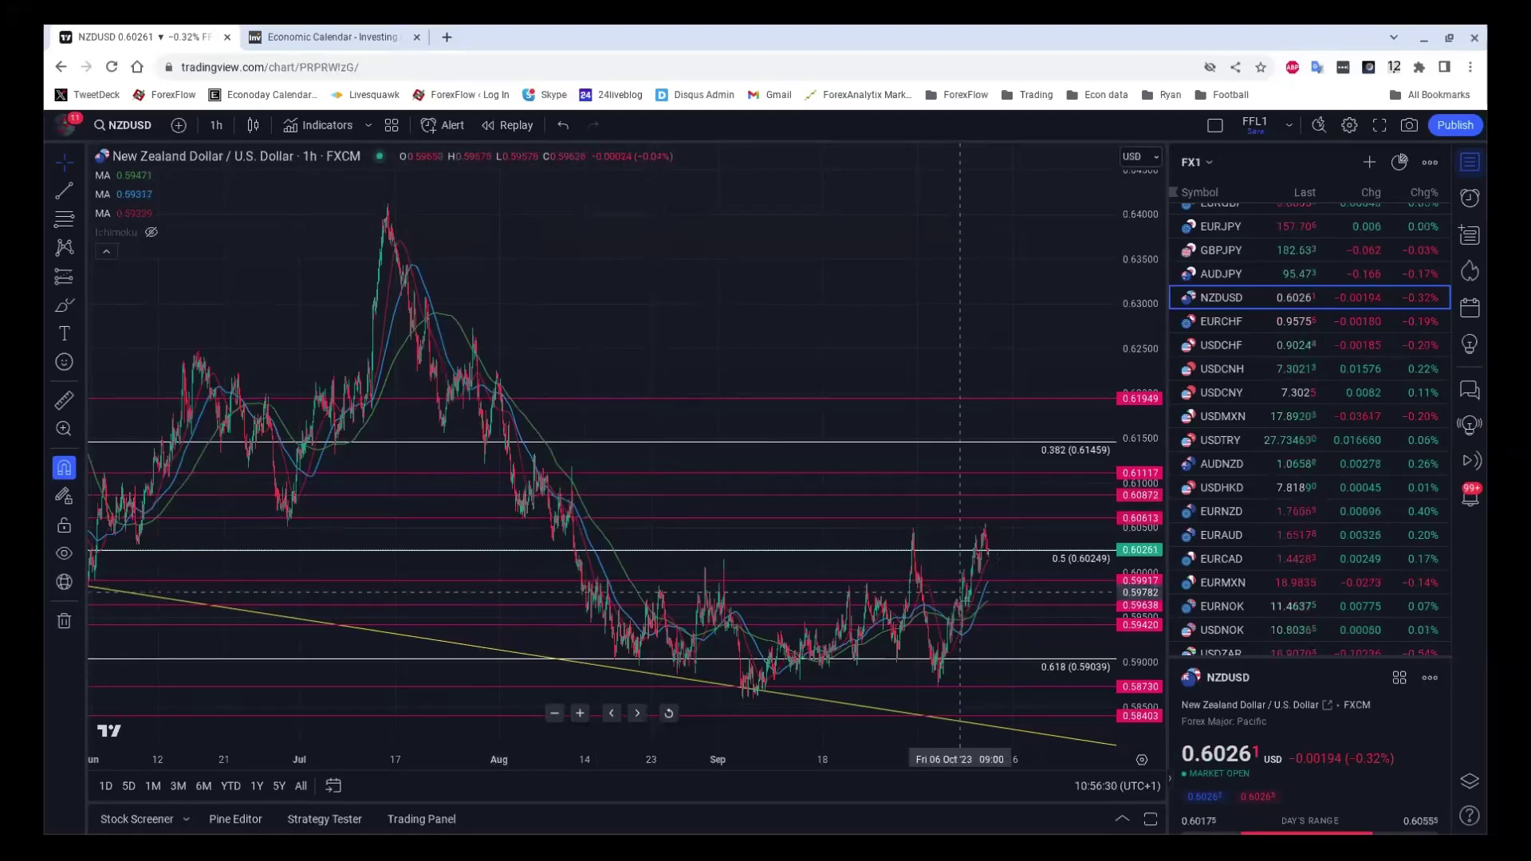
# Centre the 2023 price action and zoom into the latest bars near the 0.5 Fibonacci level.
pyautogui.click(216, 125)
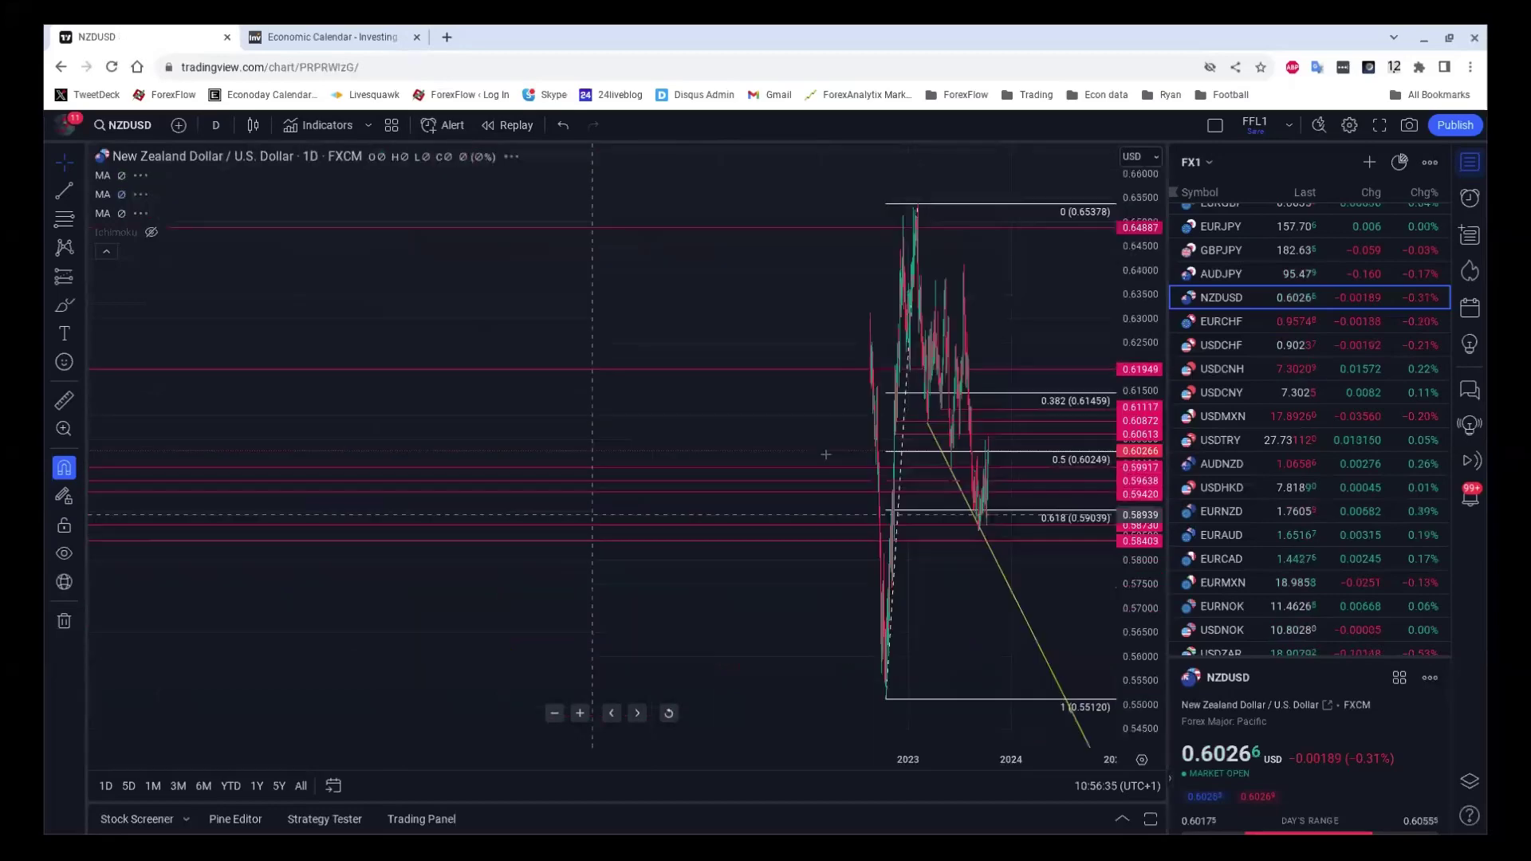
pyautogui.scroll(5, 827, 558)
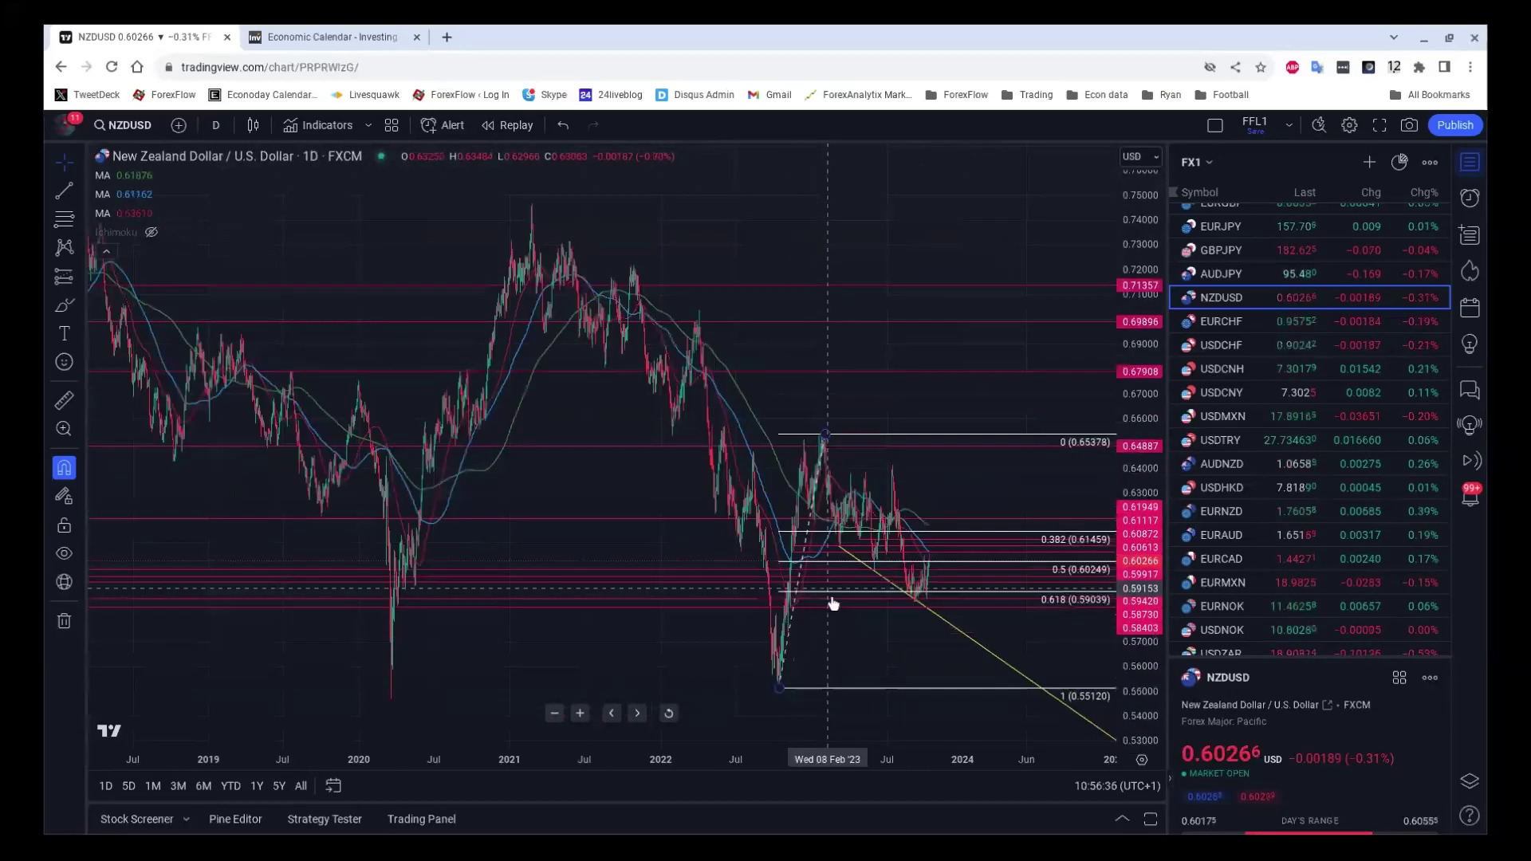
pyautogui.scroll(1, 827, 588)
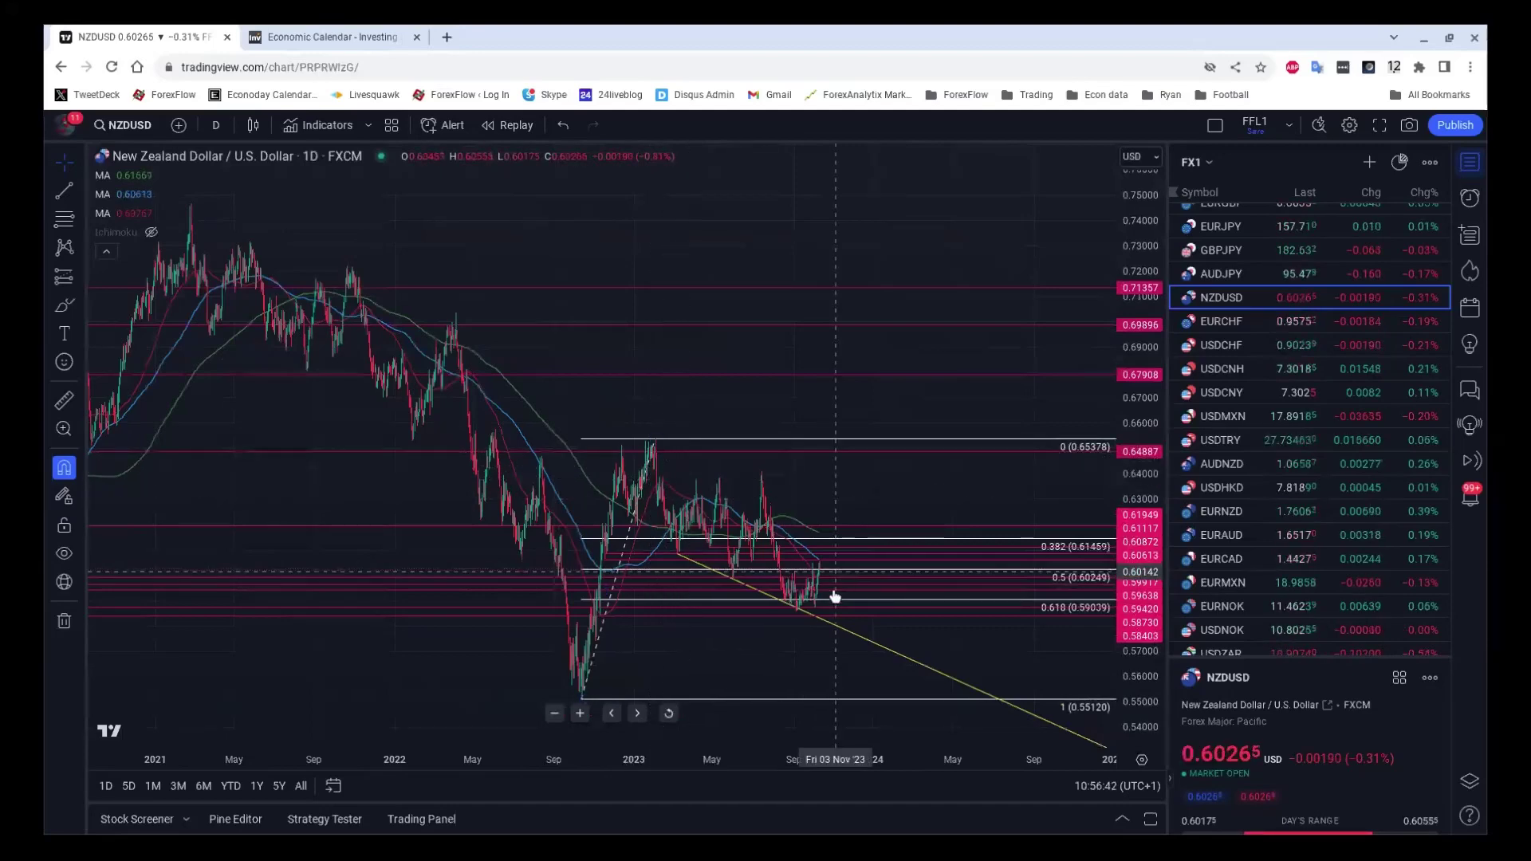
pyautogui.scroll(3, 830, 600)
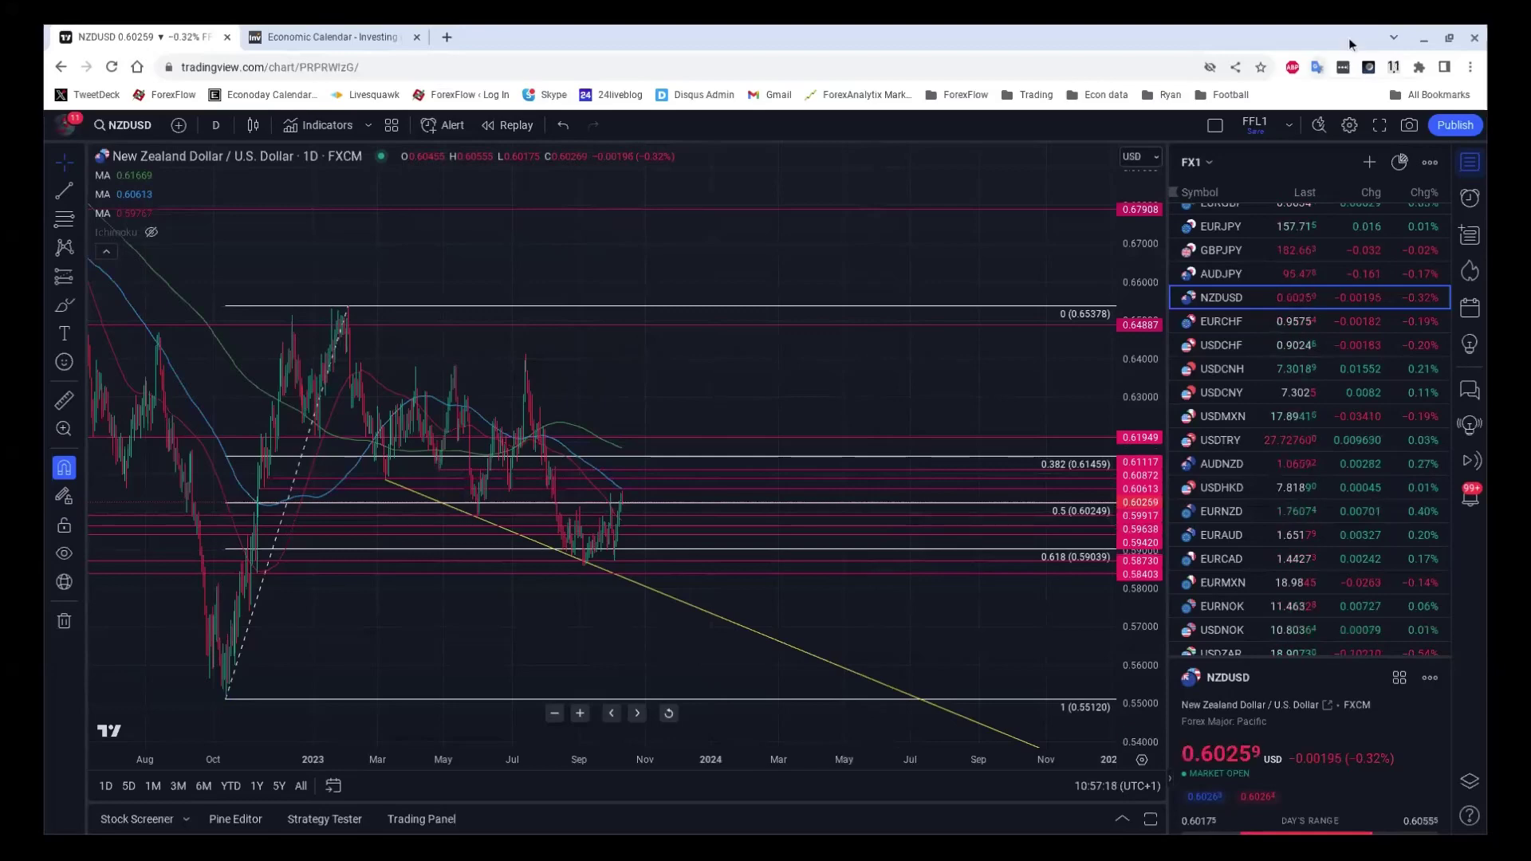
pyautogui.moveTo(649, 593); pyautogui.dragTo(919, 653)
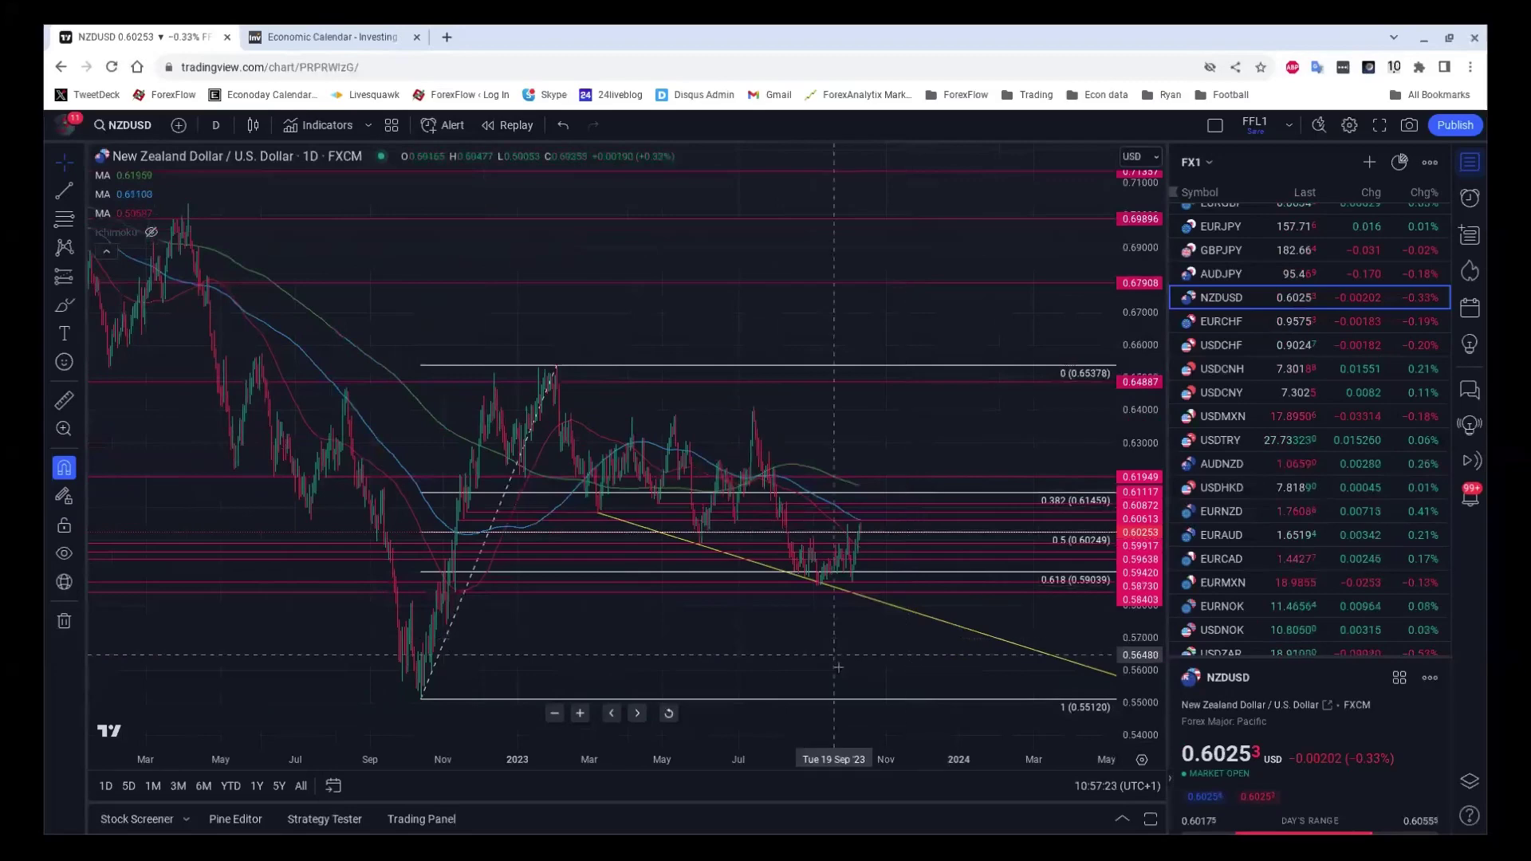
pyautogui.scroll(3, 838, 667)
pyautogui.scroll(2, 838, 667)
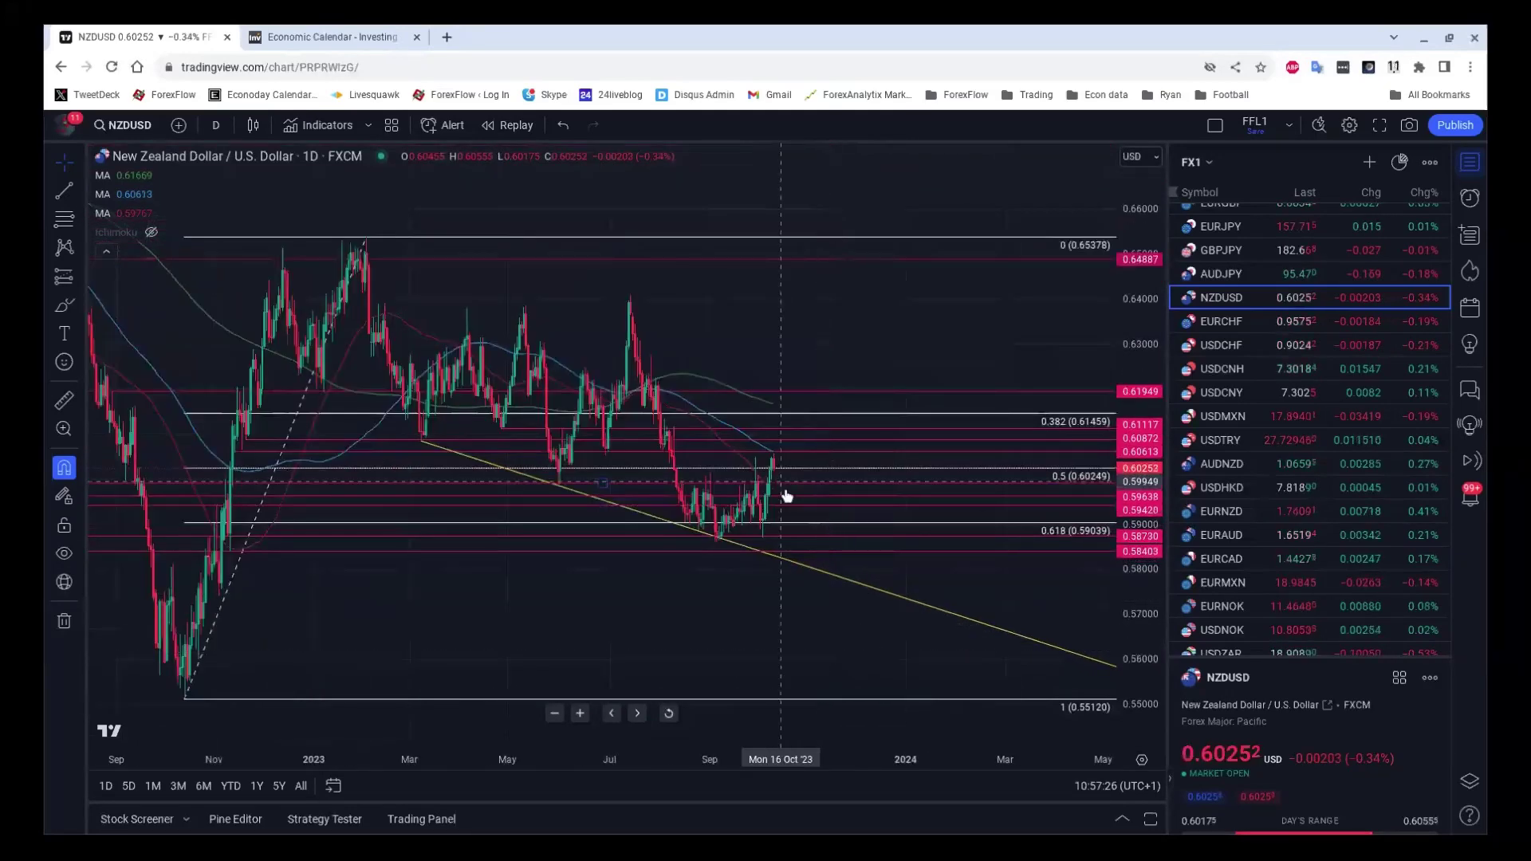
pyautogui.scroll(2, 787, 496)
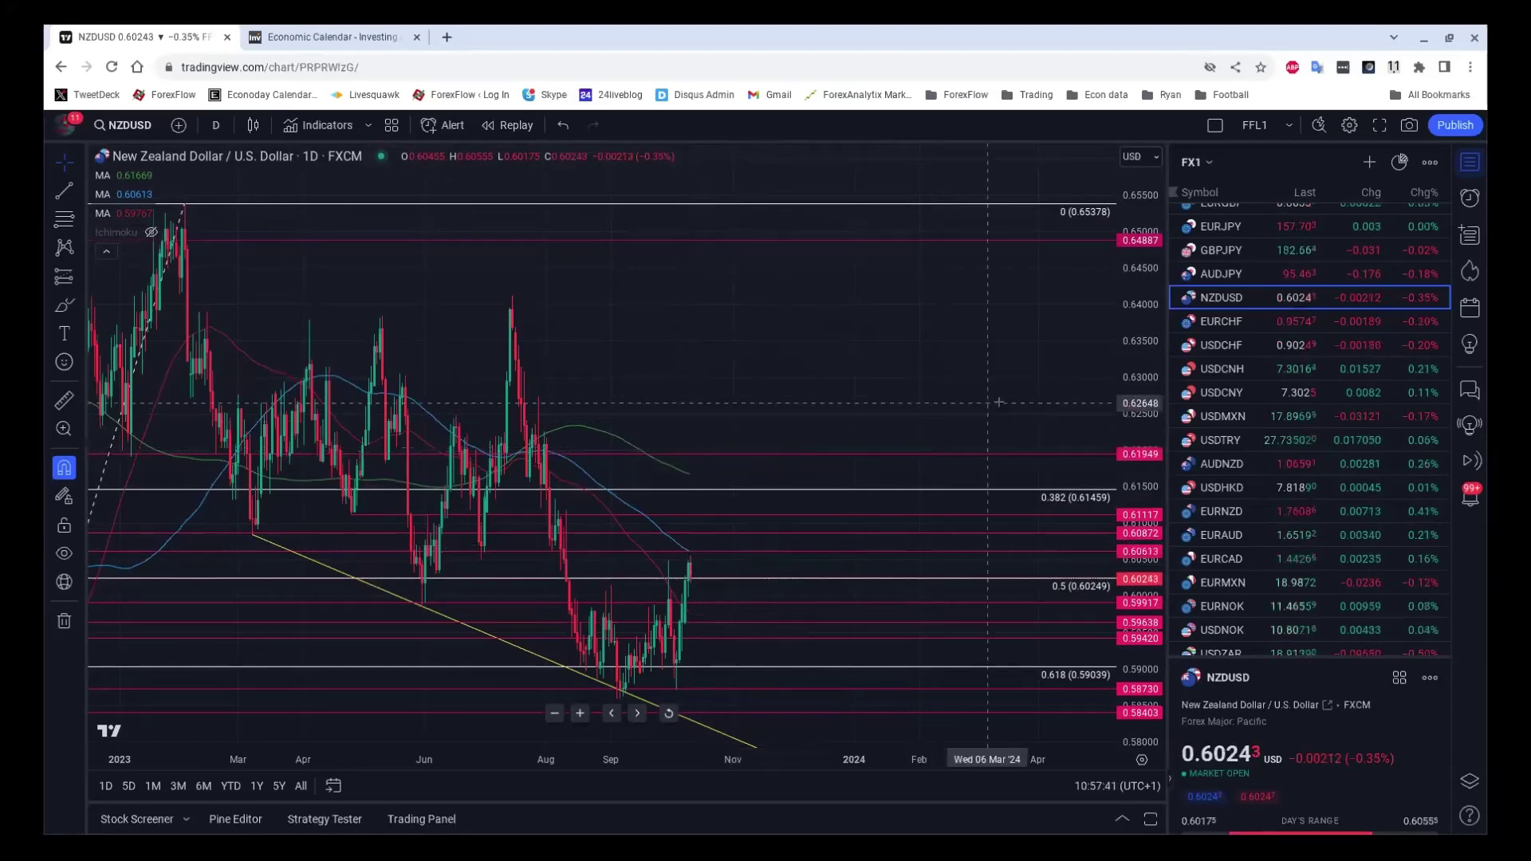
# Load the USDCNH chart and set it to 15-minute candles.
pyautogui.click(1241, 371)
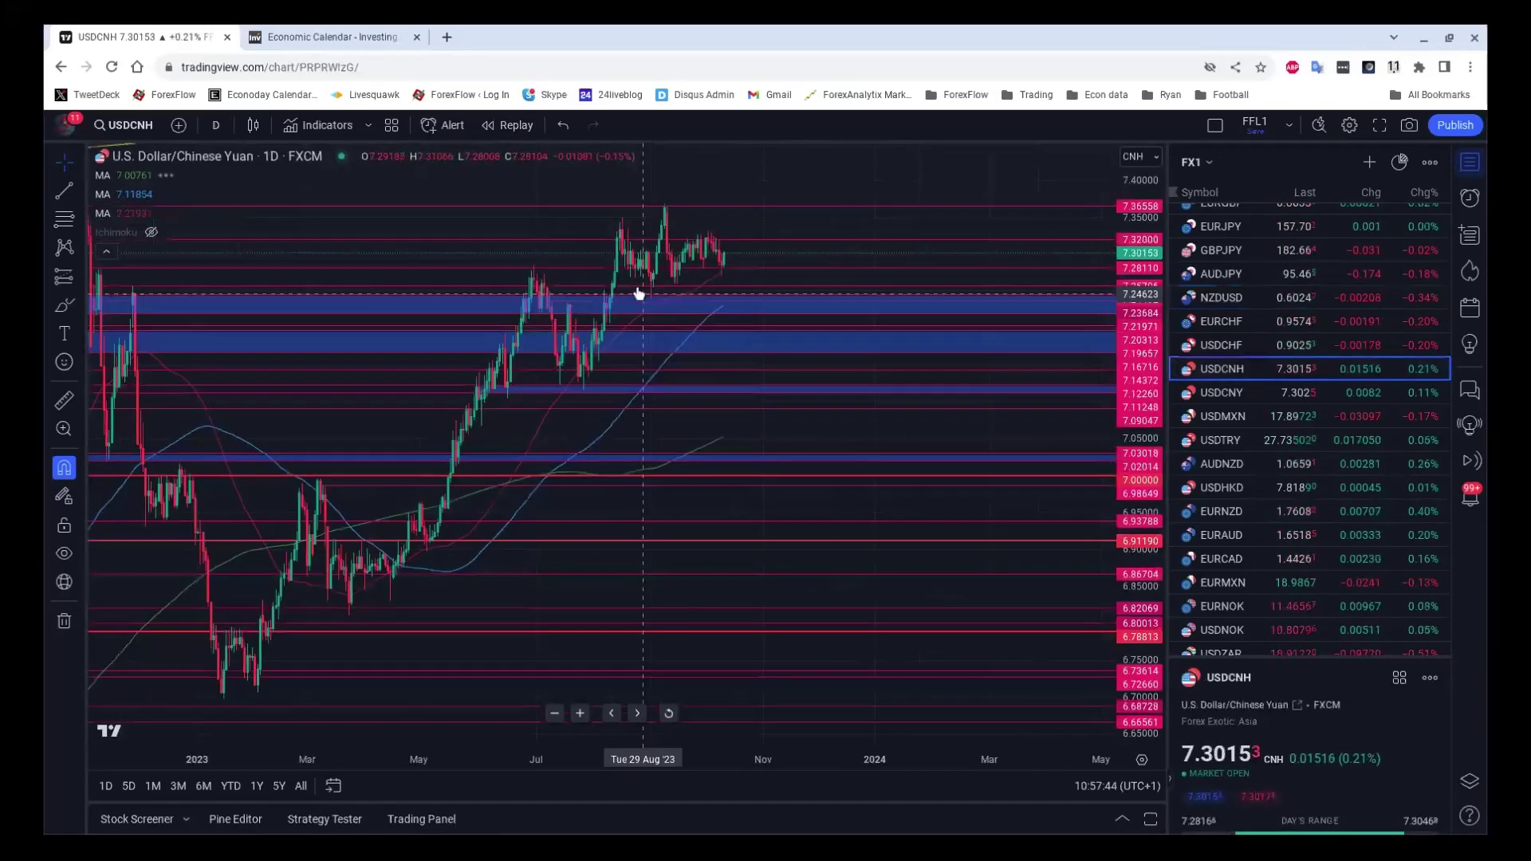
pyautogui.click(215, 125)
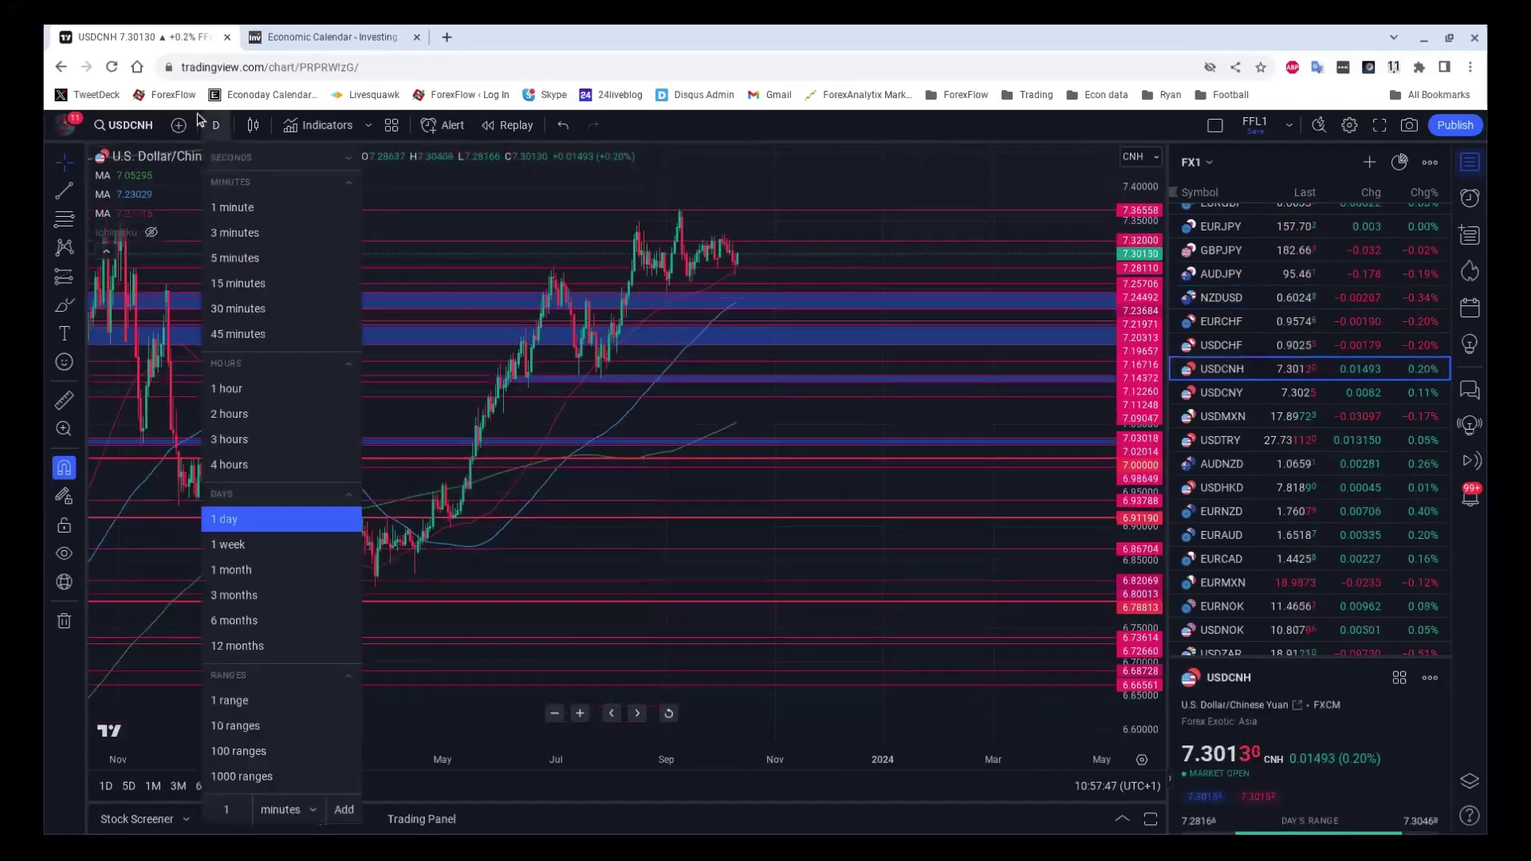
pyautogui.click(224, 286)
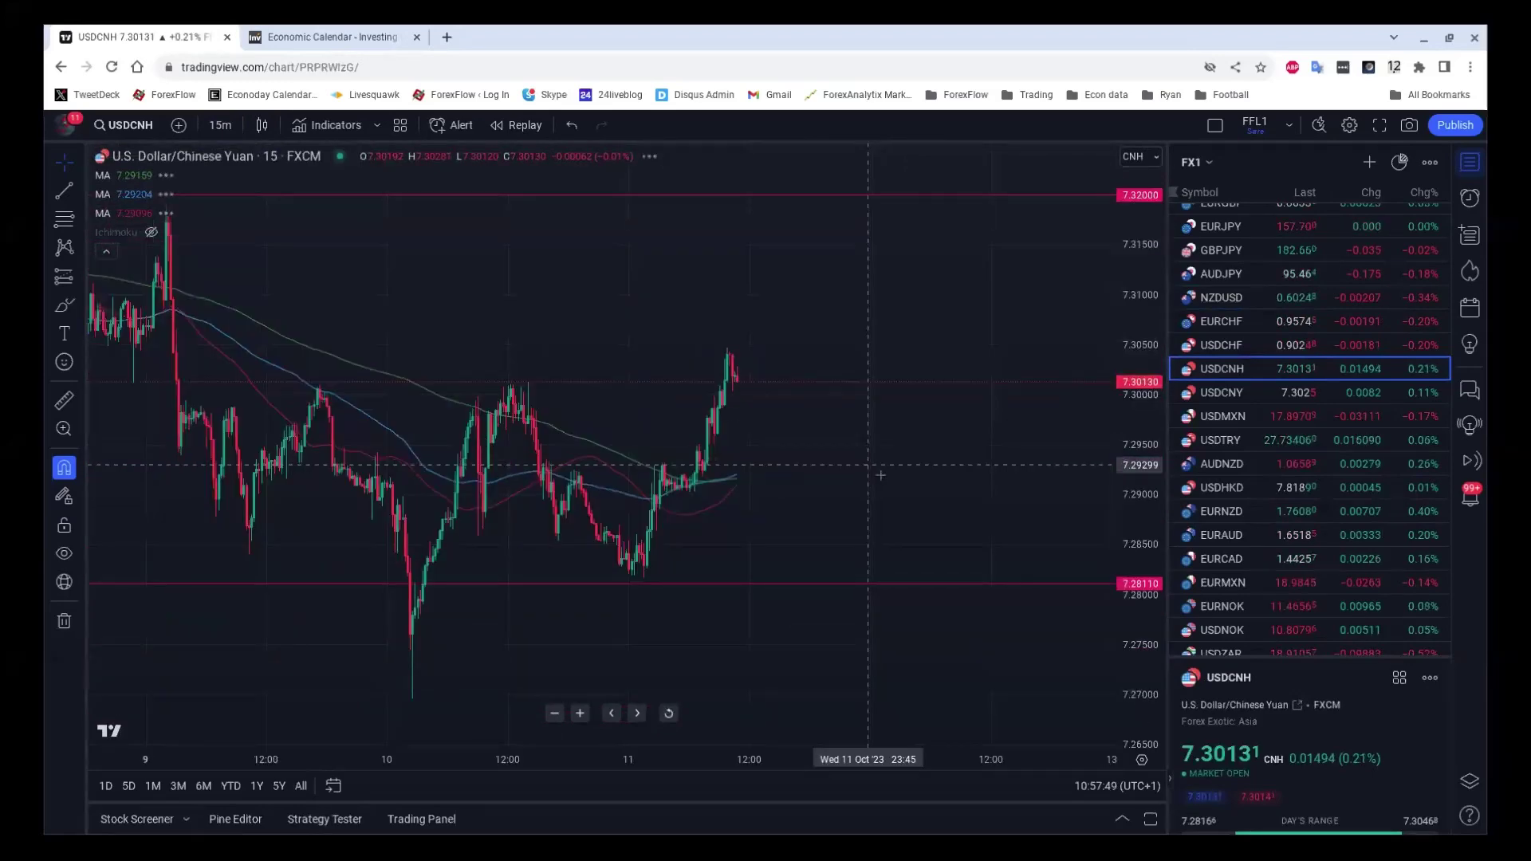
pyautogui.scroll(-5, 931, 414)
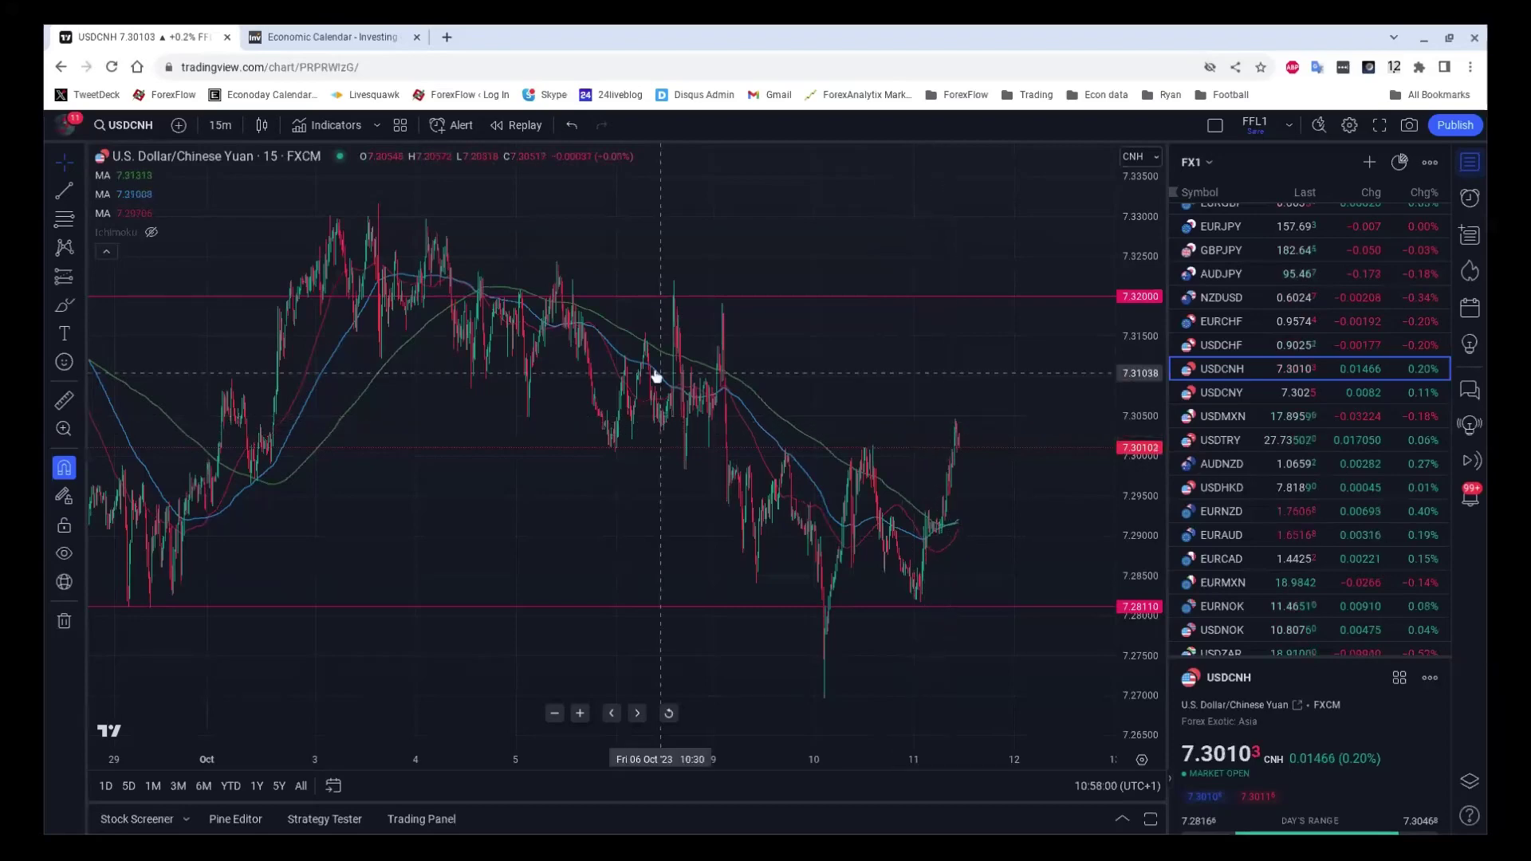
# Zoom the USDCNH 15-minute chart out to span early September through 11 October.
pyautogui.scroll(-5, 656, 374)
pyautogui.moveTo(656, 375); pyautogui.dragTo(726, 363)
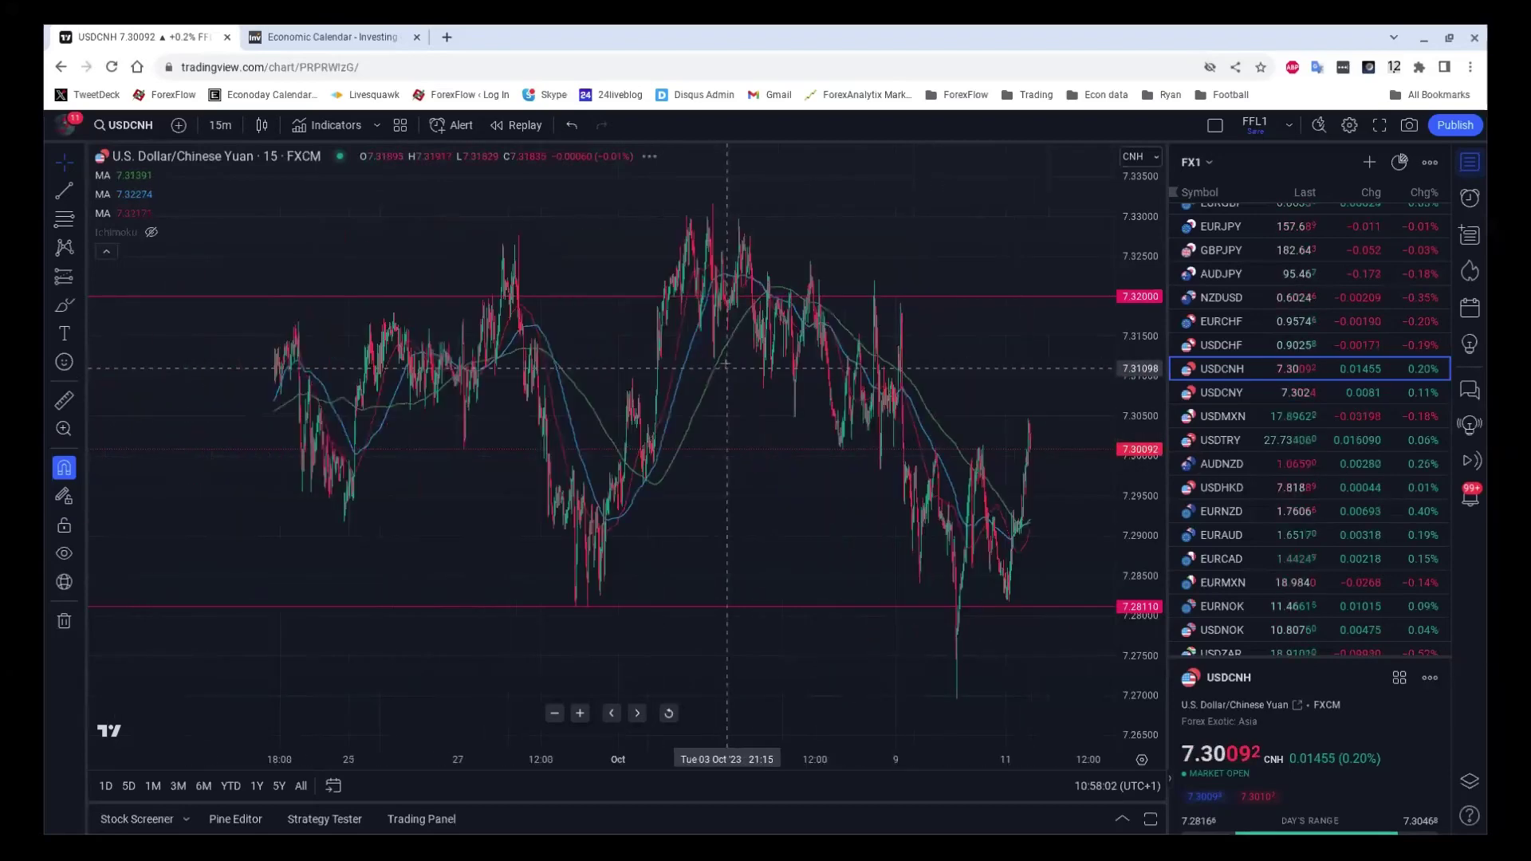
pyautogui.scroll(-5, 727, 363)
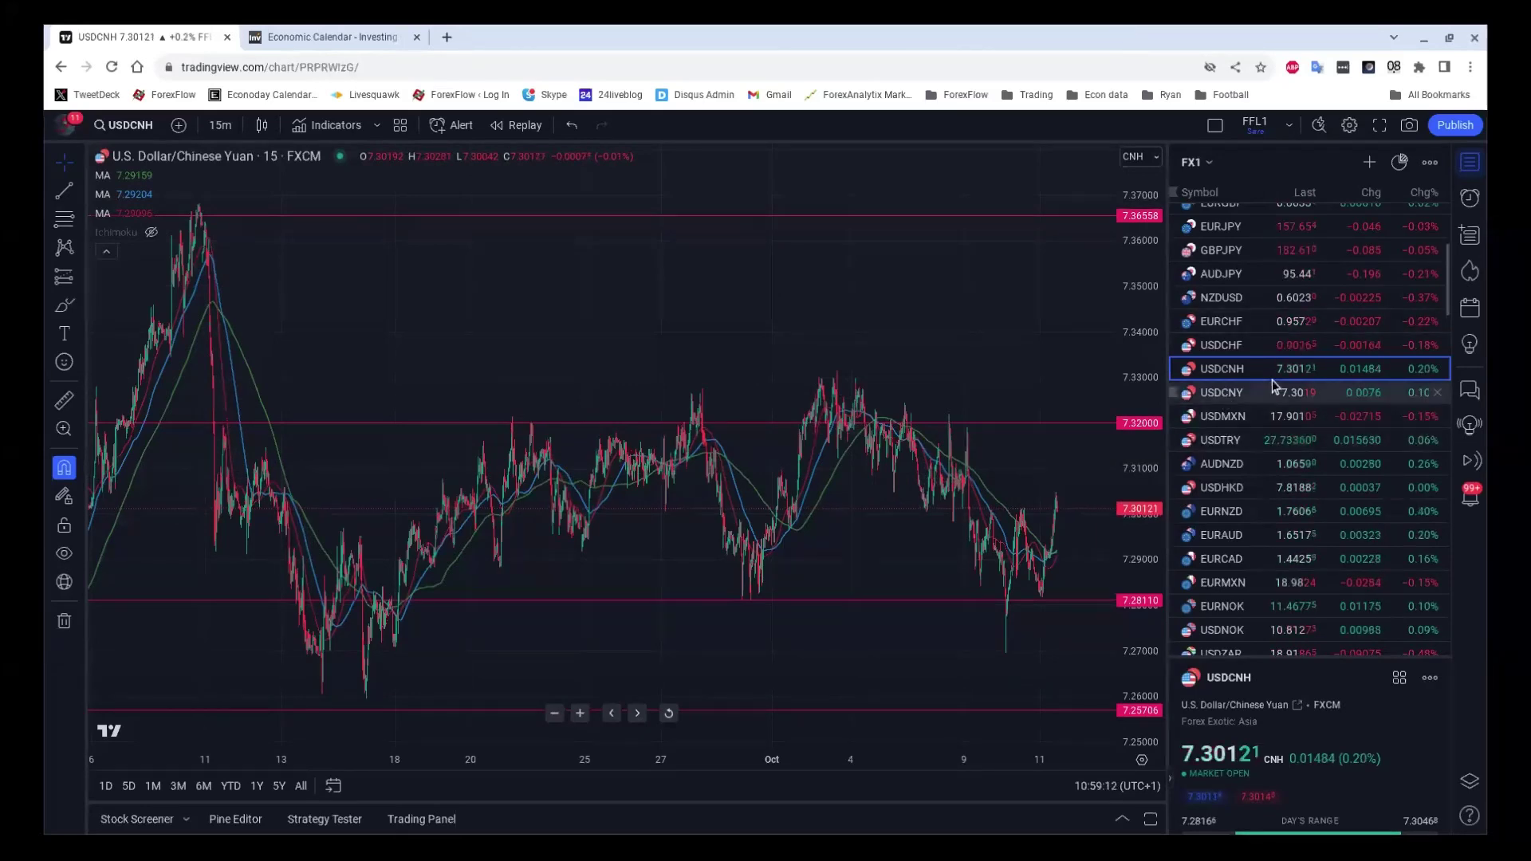
pyautogui.scroll(3, 1276, 383)
pyautogui.scroll(3, 1296, 359)
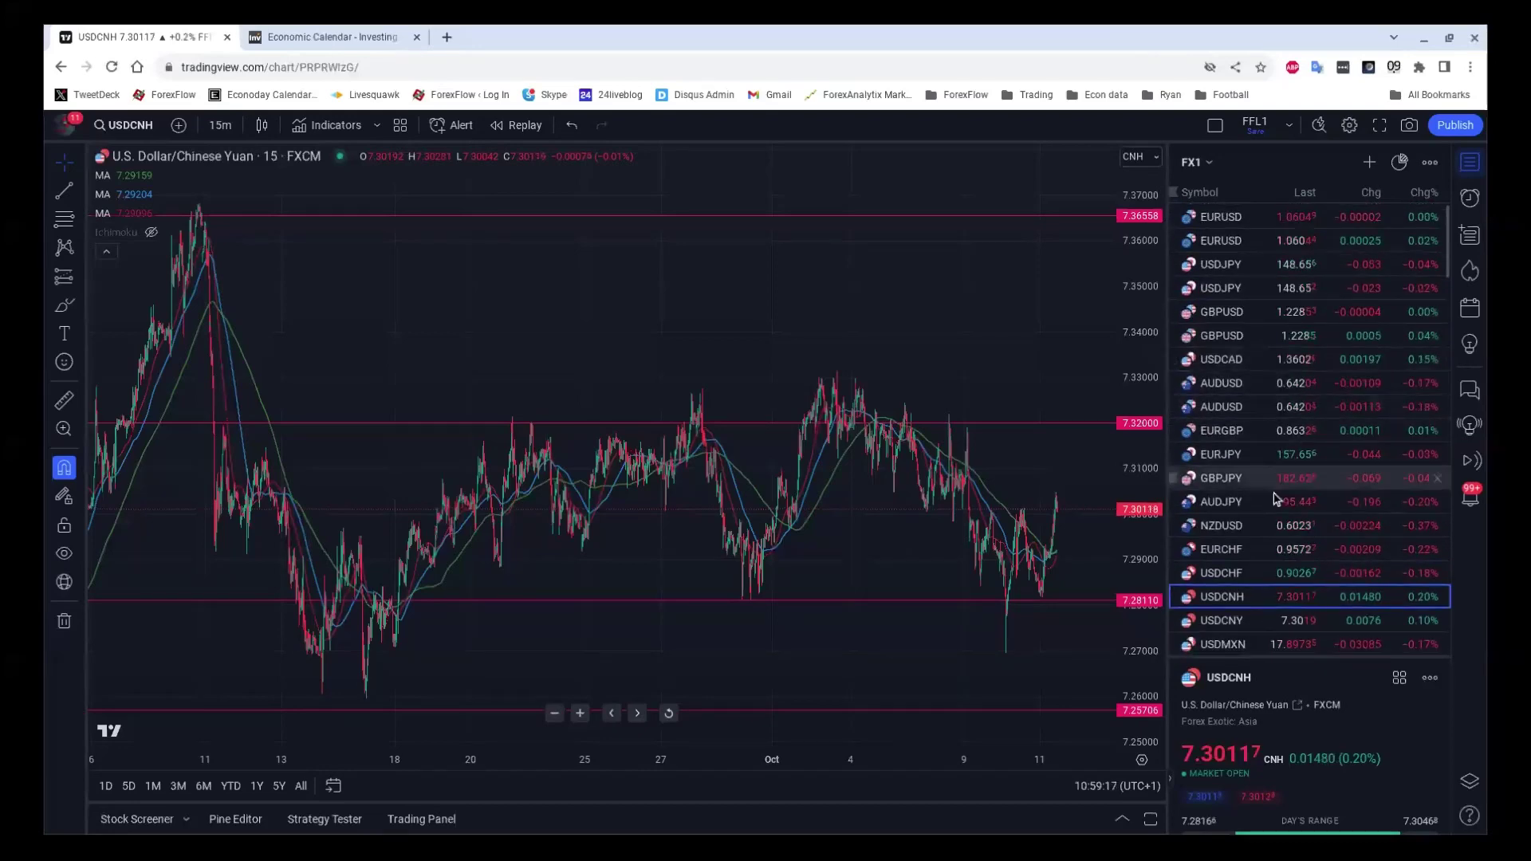
# Show NZDUSD on 15-minute candles, panned to the latest October bars near 0.60249.
pyautogui.click(1266, 536)
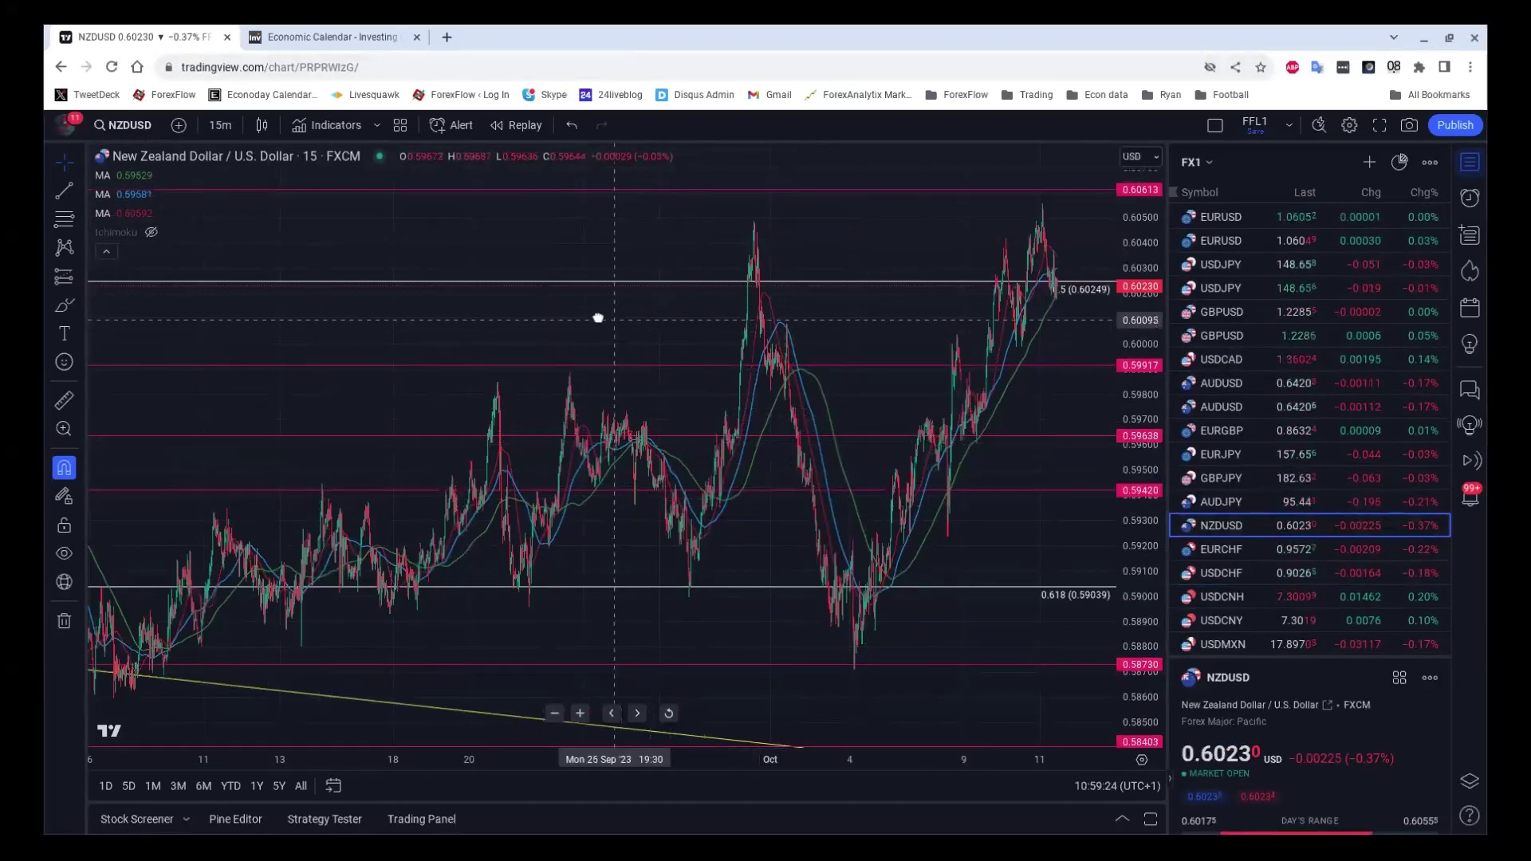
pyautogui.moveTo(598, 318); pyautogui.dragTo(452, 291)
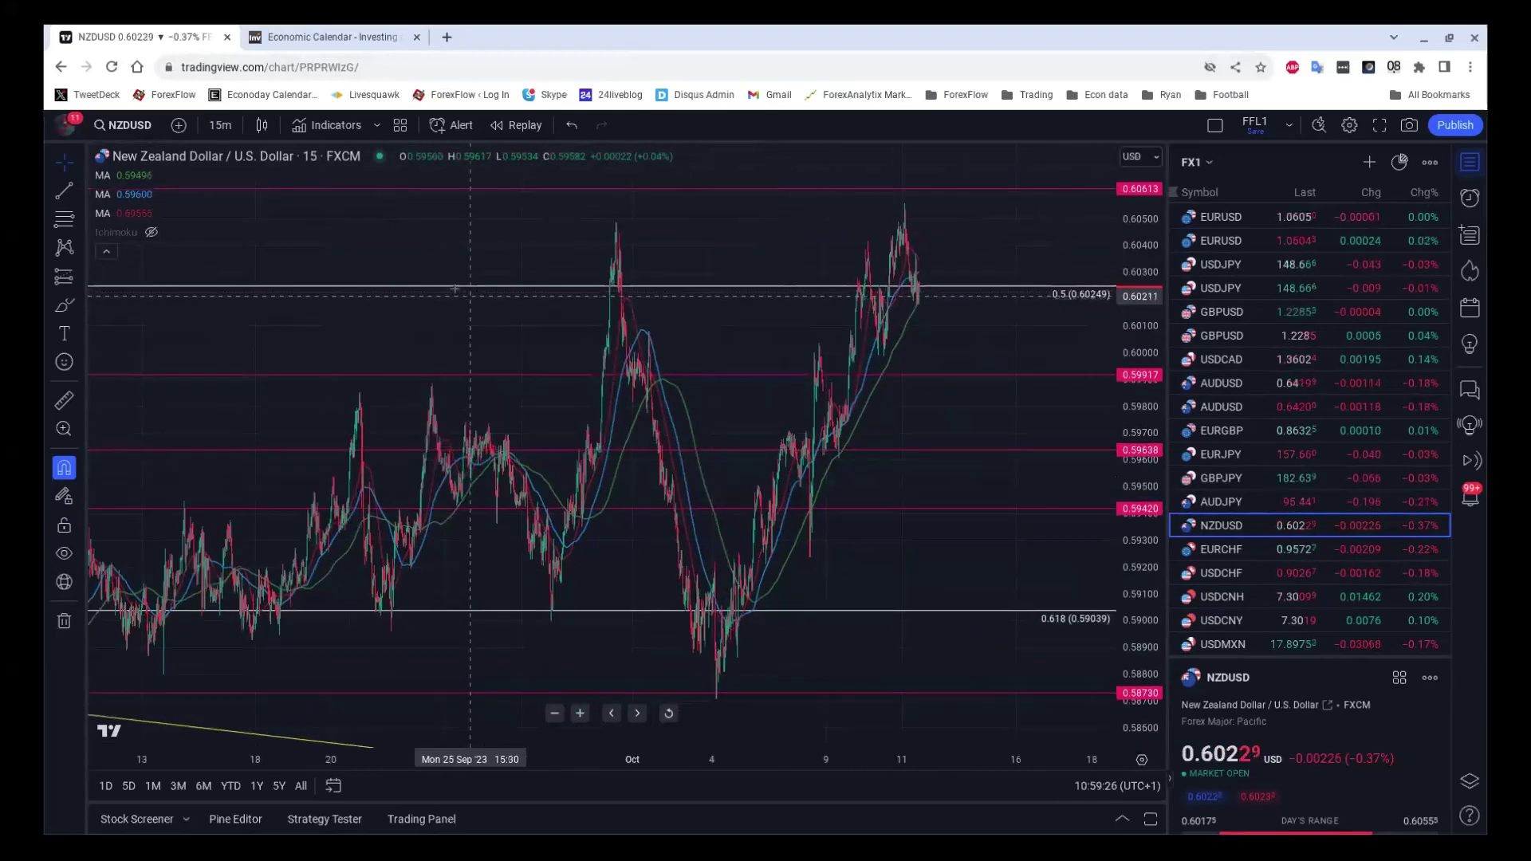
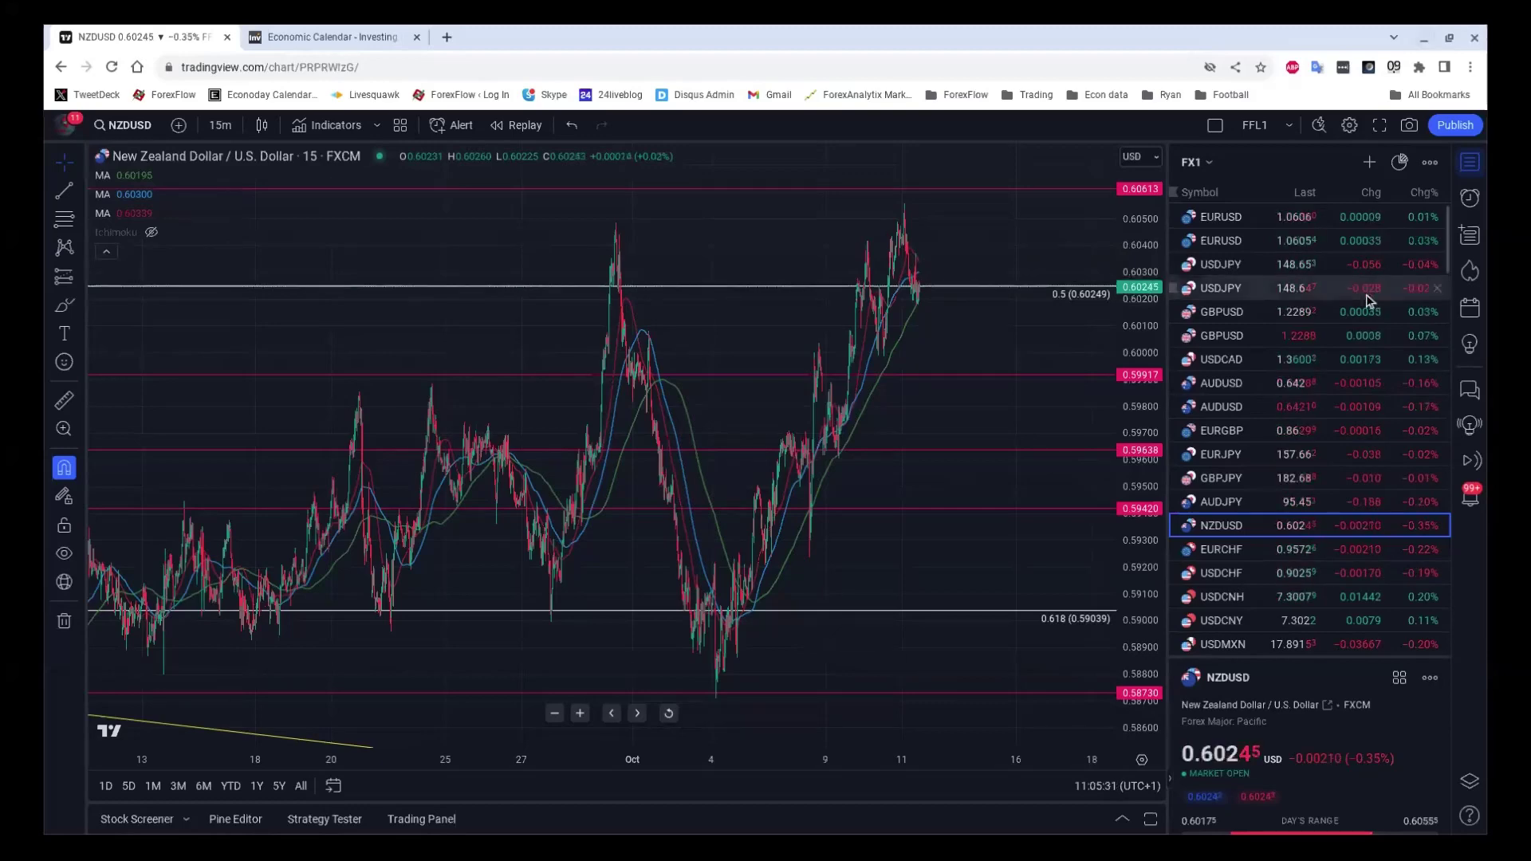
# Load the US10Y 10-year government bond yield chart from the watchlist.
pyautogui.scroll(-3, 1310, 345)
pyautogui.scroll(-10, 1310, 345)
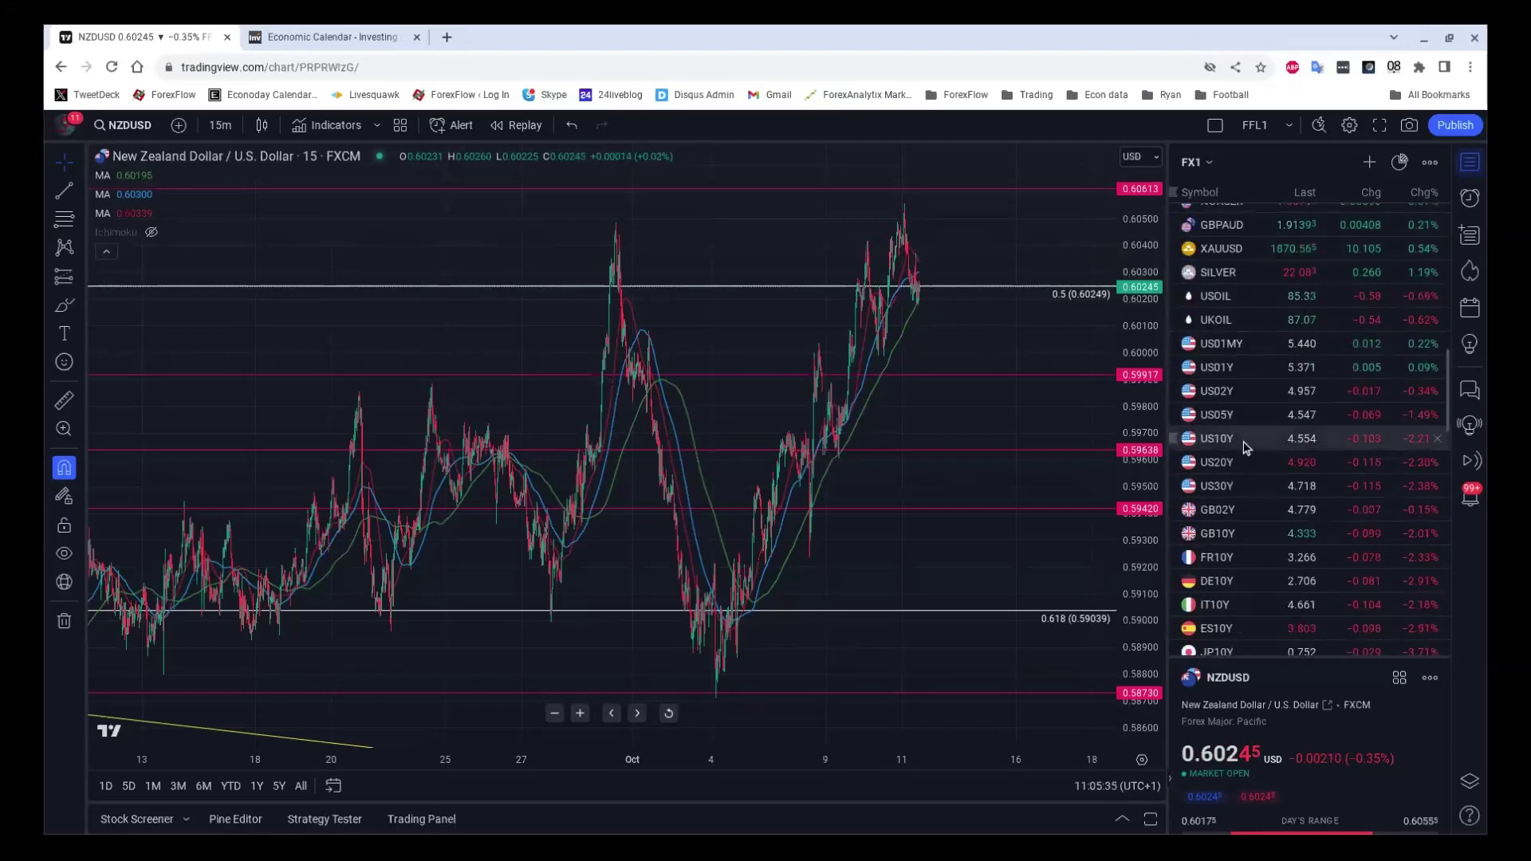
pyautogui.click(1247, 447)
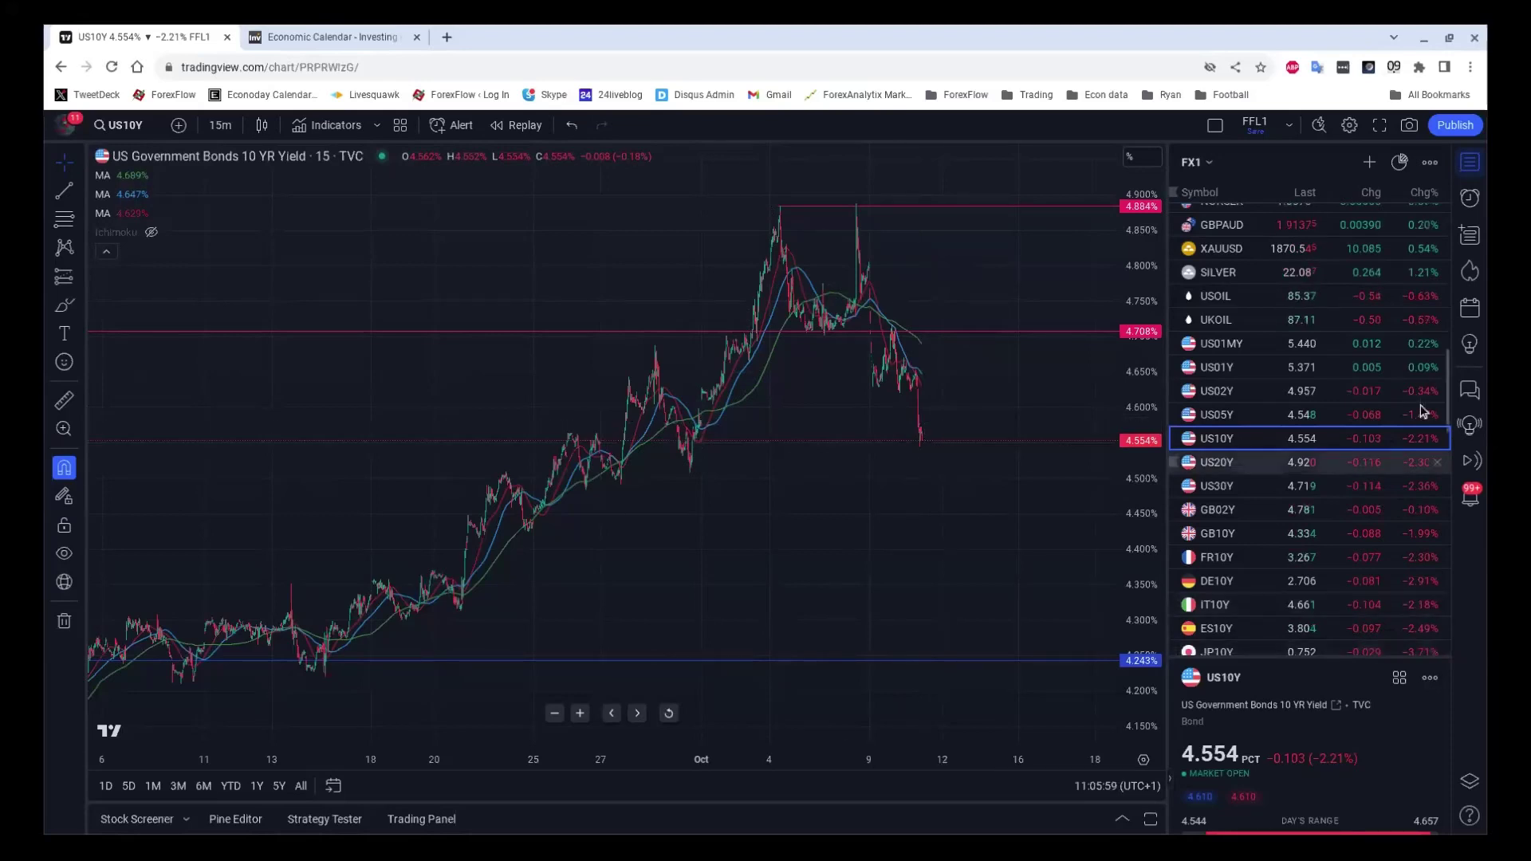
pyautogui.scroll(10, 1292, 371)
# Switch to the EURUSD 15-minute chart to review its levels and retracements.
pyautogui.click(1252, 224)
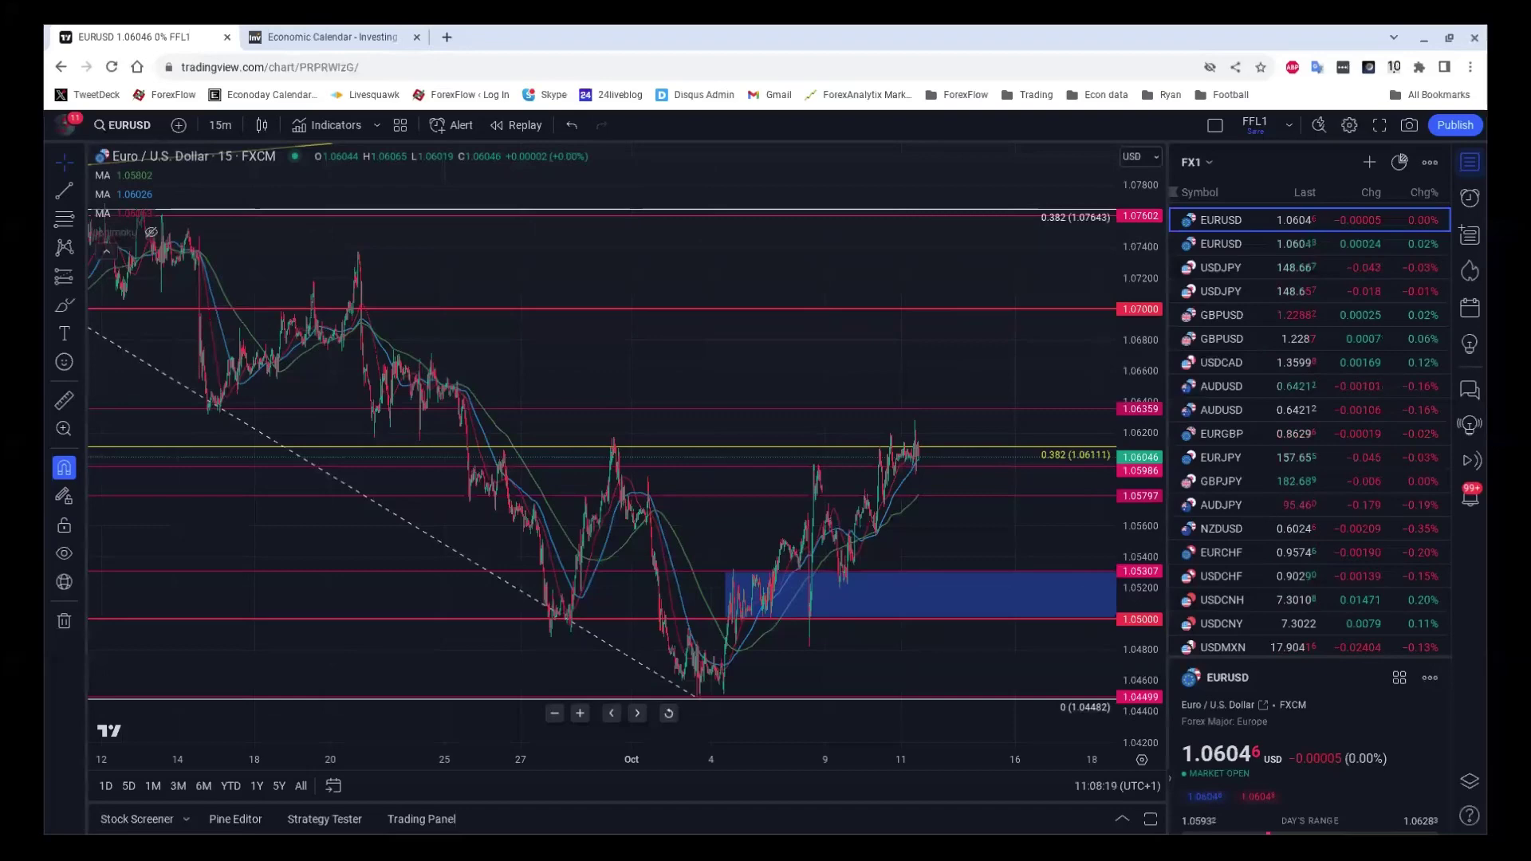
# Switch the chart to GBPUSD.
pyautogui.click(1249, 317)
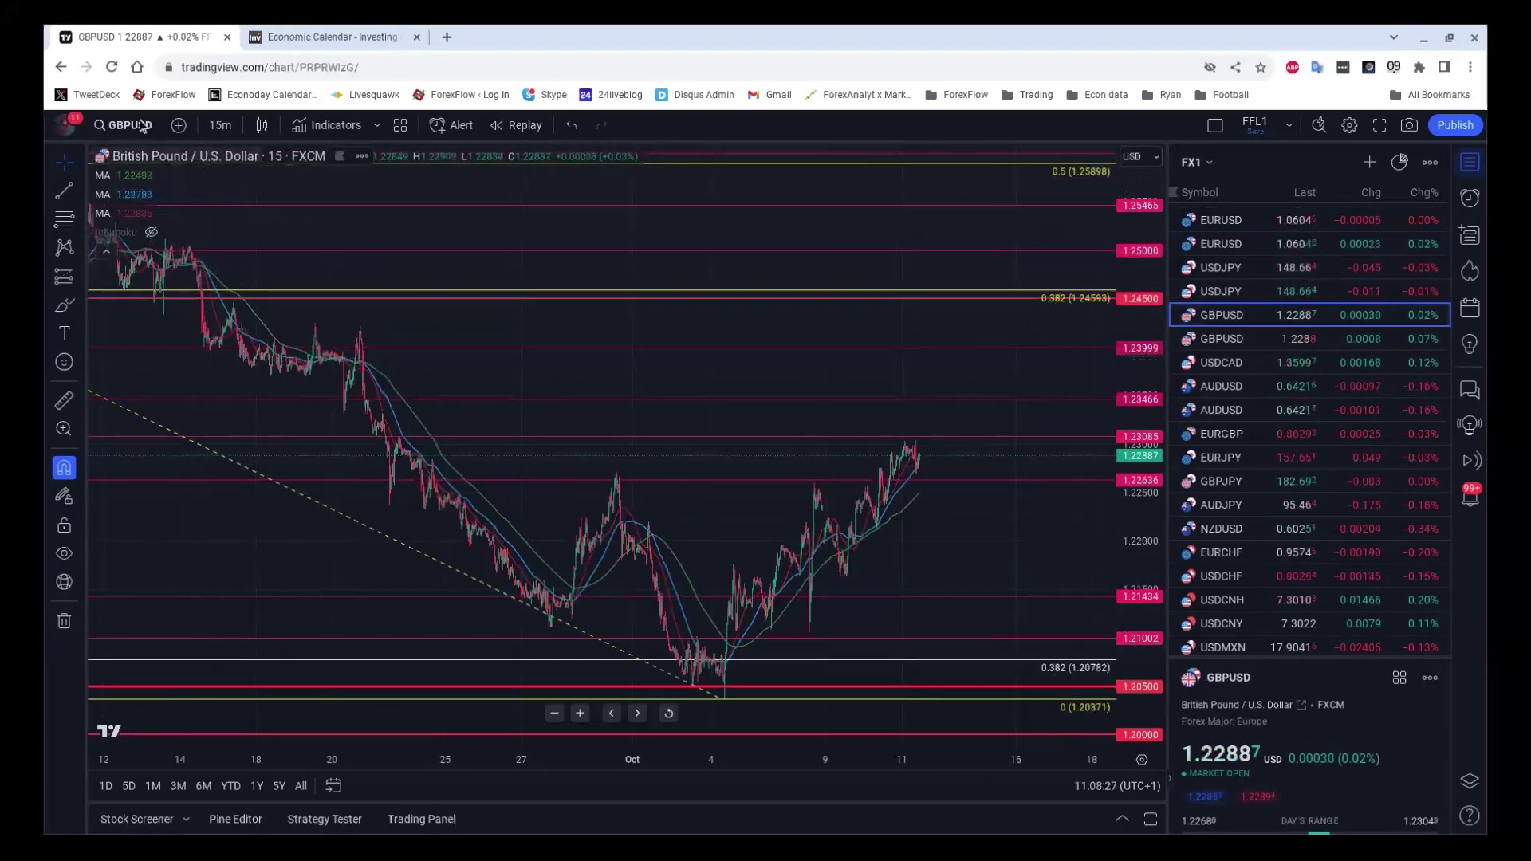
# View GBPUSD on 1-hour candles, then on 4-hour candles.
pyautogui.click(220, 125)
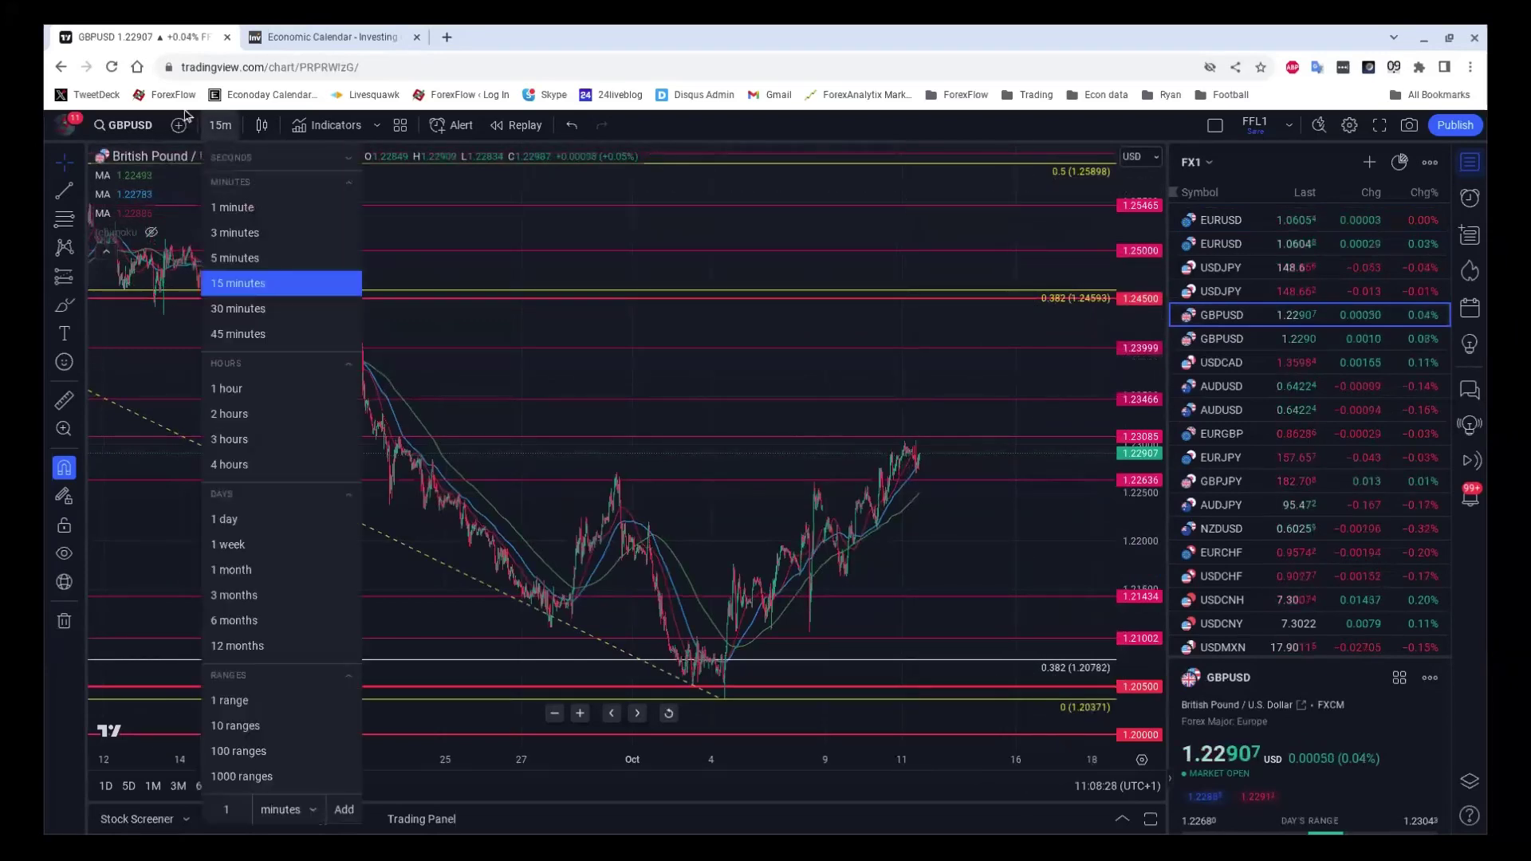
pyautogui.click(221, 382)
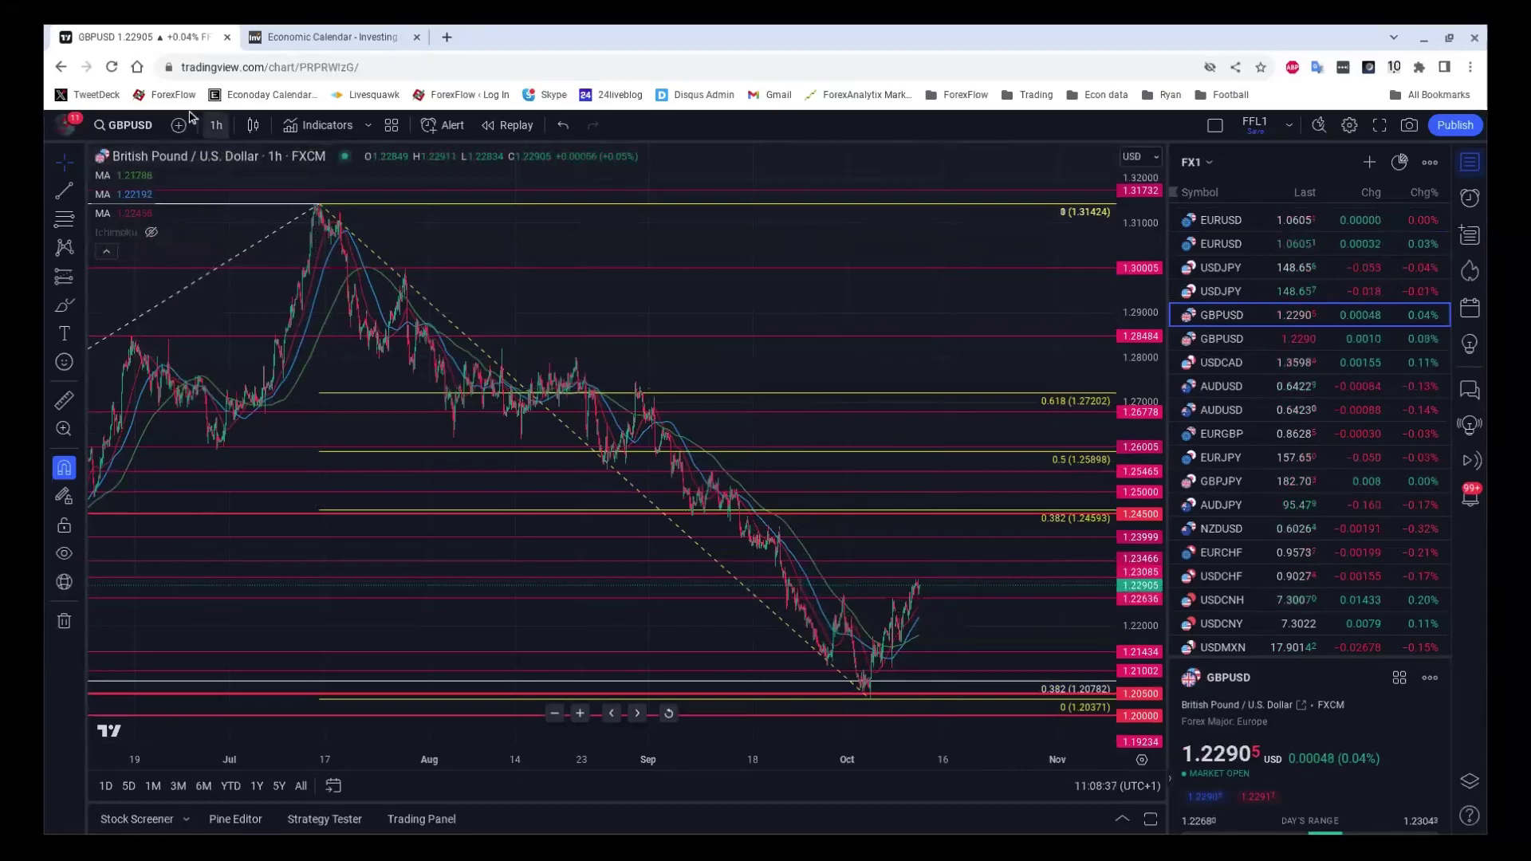
pyautogui.click(216, 125)
pyautogui.click(217, 466)
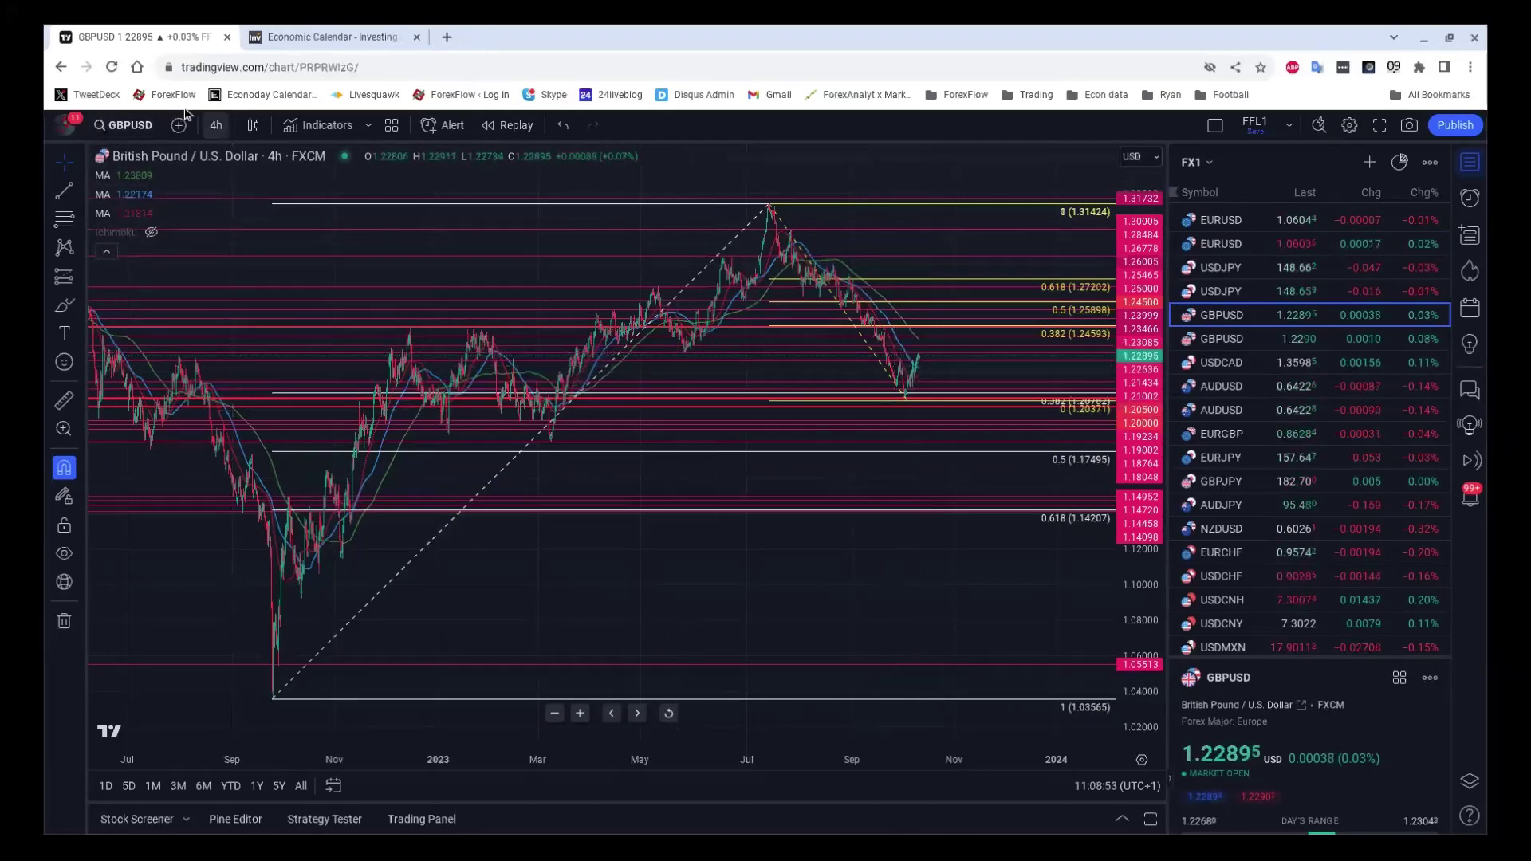
pyautogui.click(216, 125)
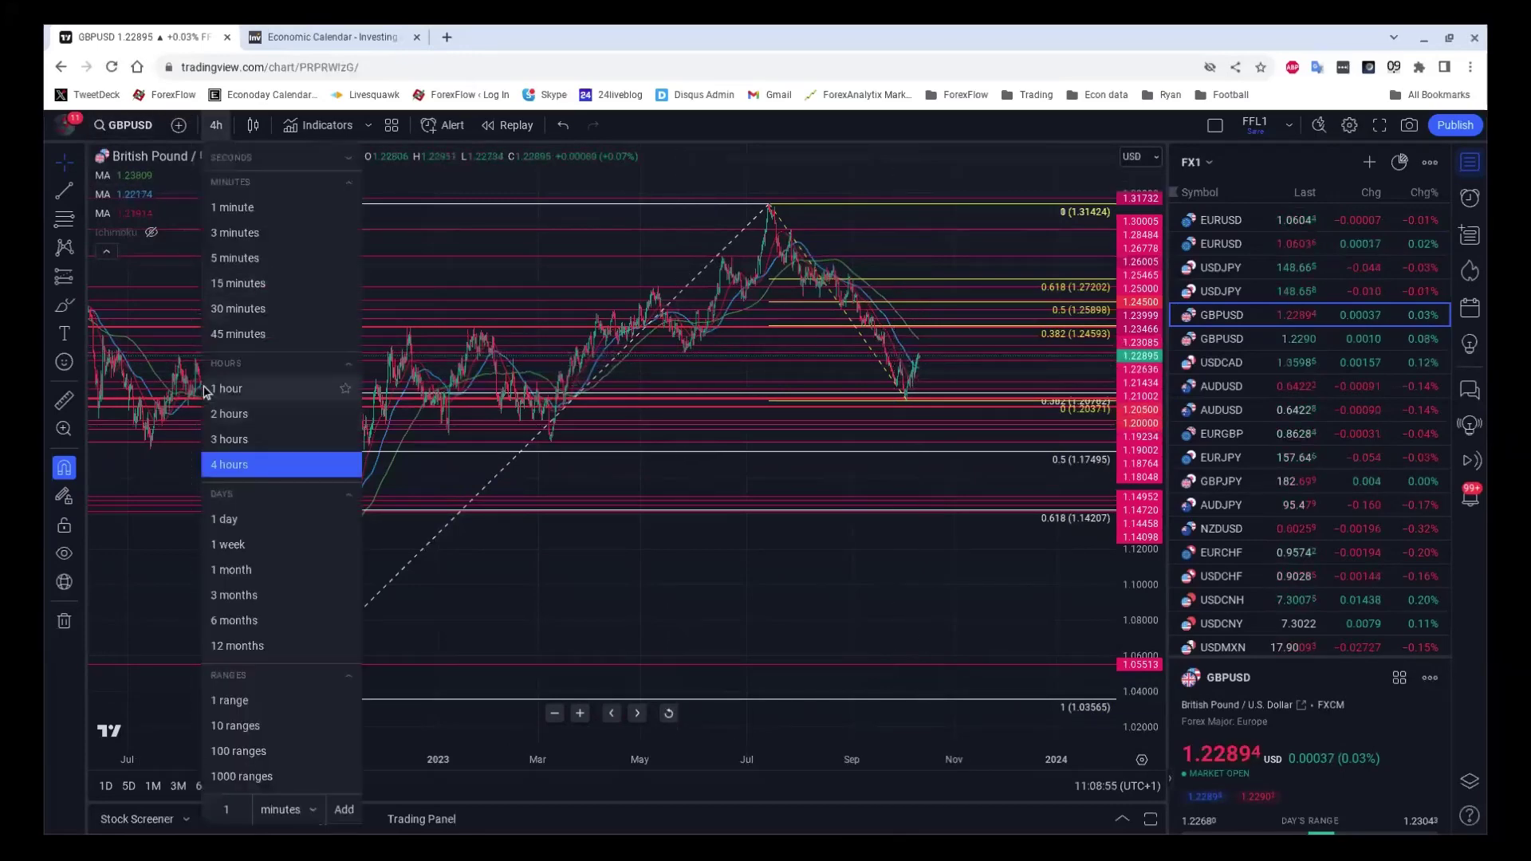
pyautogui.click(231, 388)
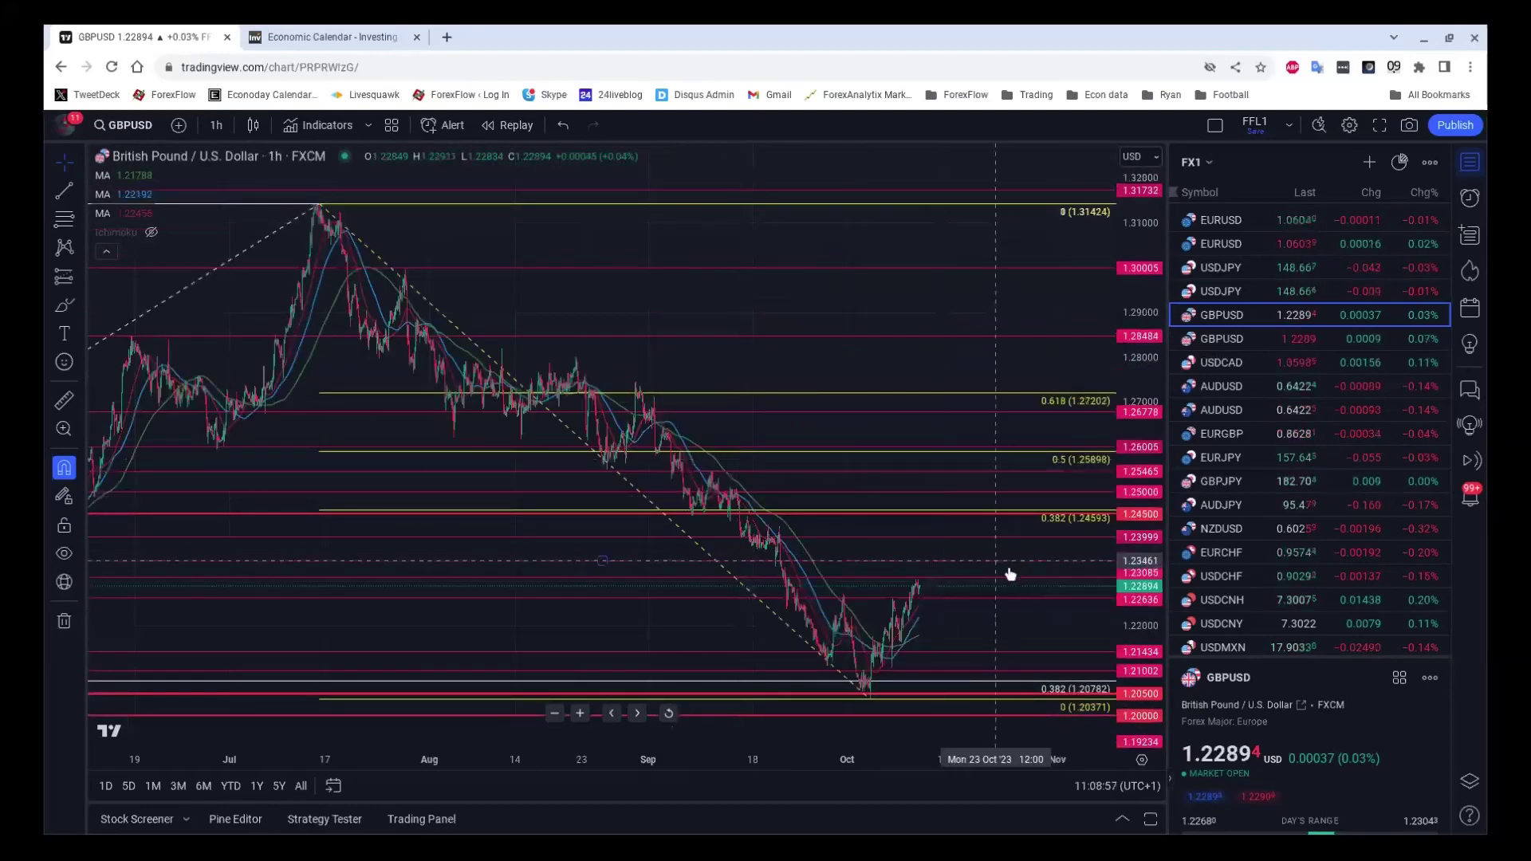
pyautogui.scroll(-2, 1011, 574)
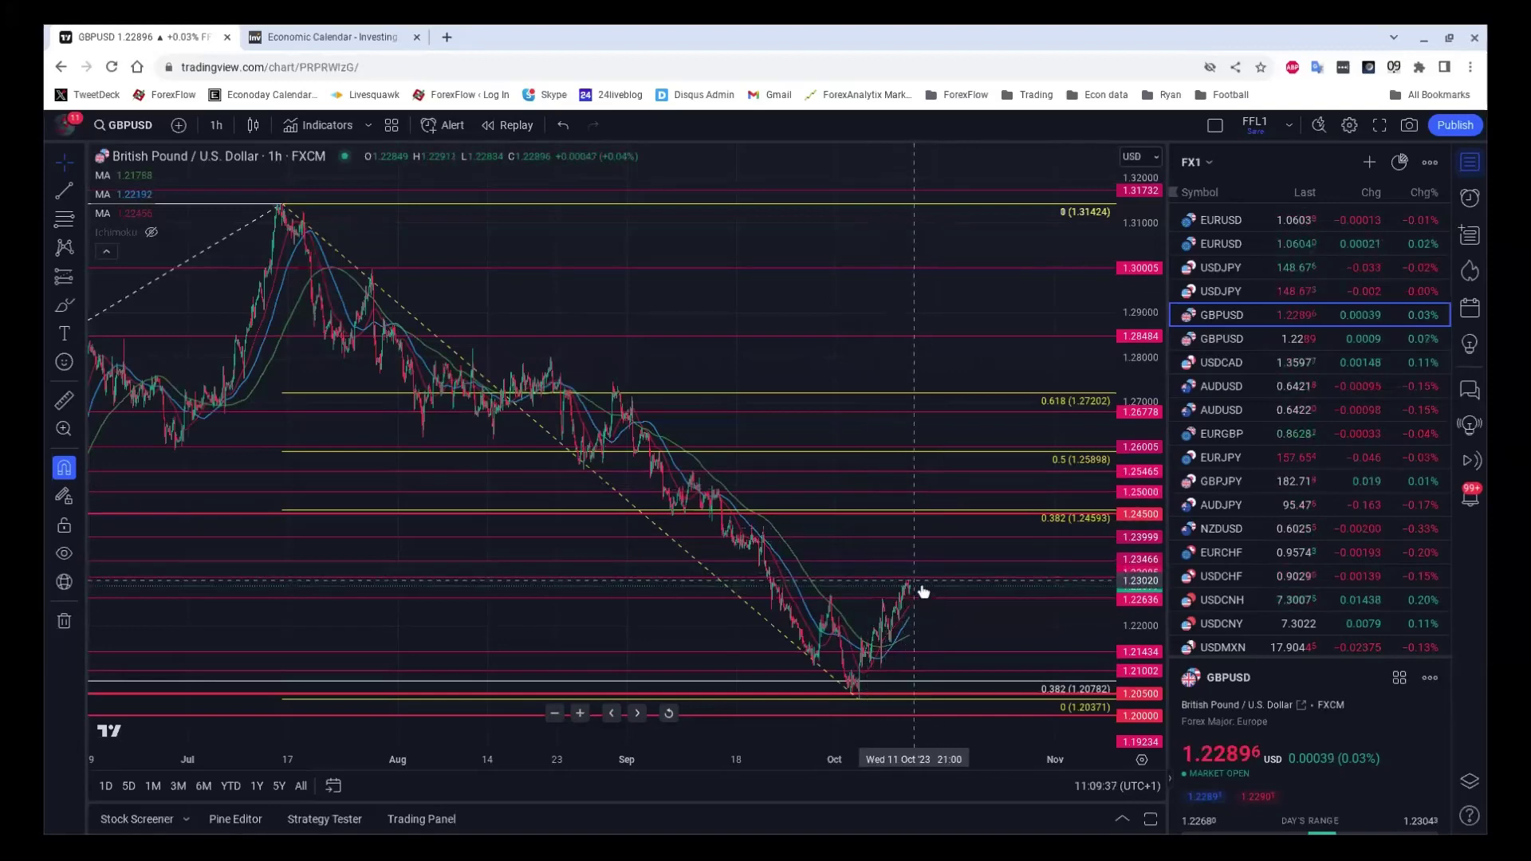
pyautogui.scroll(5, 922, 591)
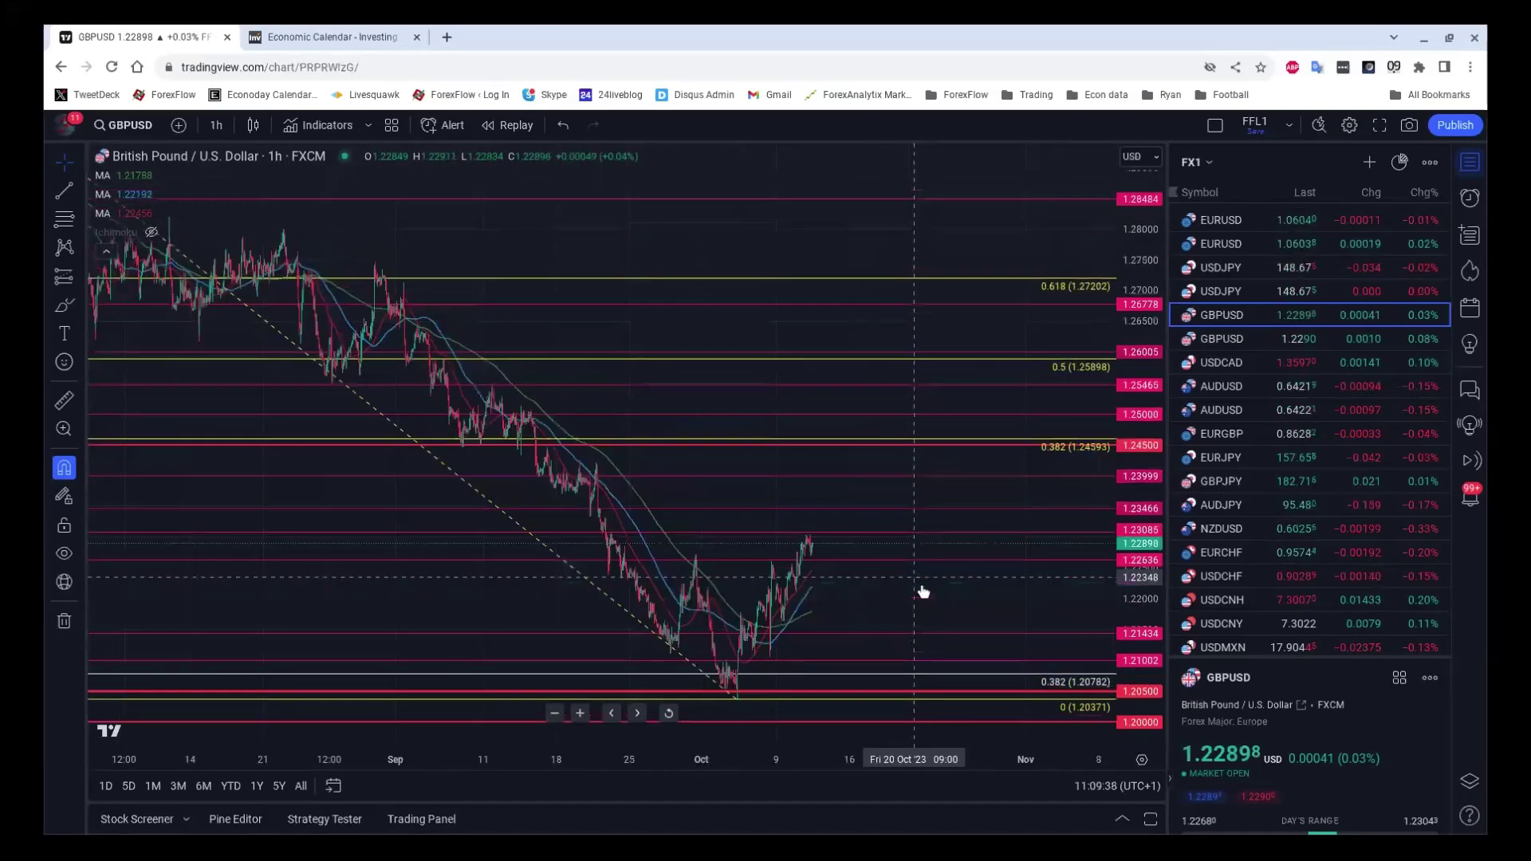
pyautogui.scroll(2, 922, 583)
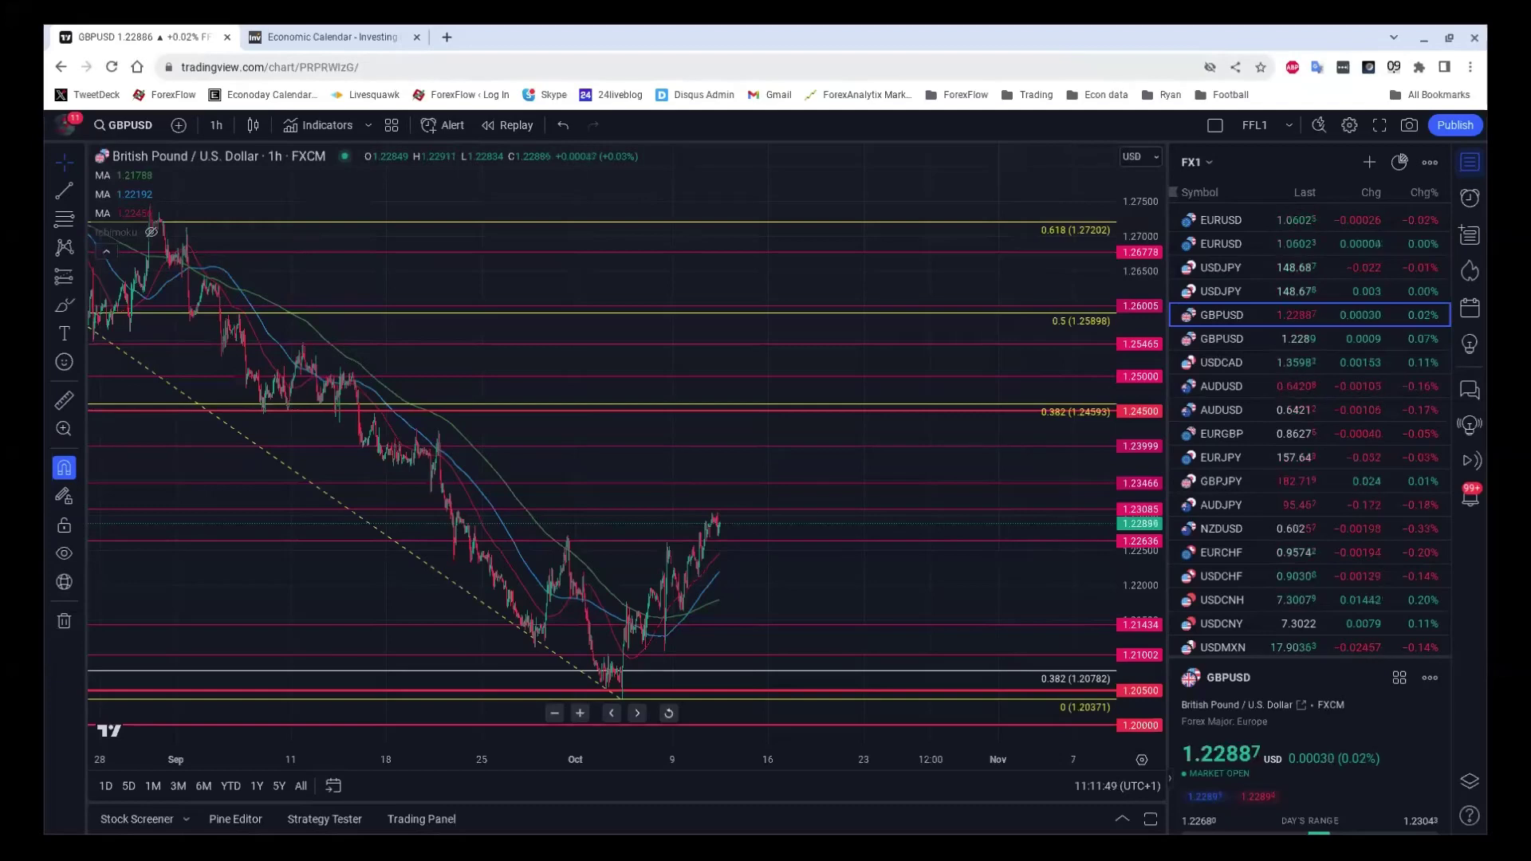
# Load the AUDUSD 1-hour chart from the FX1 watchlist.
pyautogui.click(1251, 386)
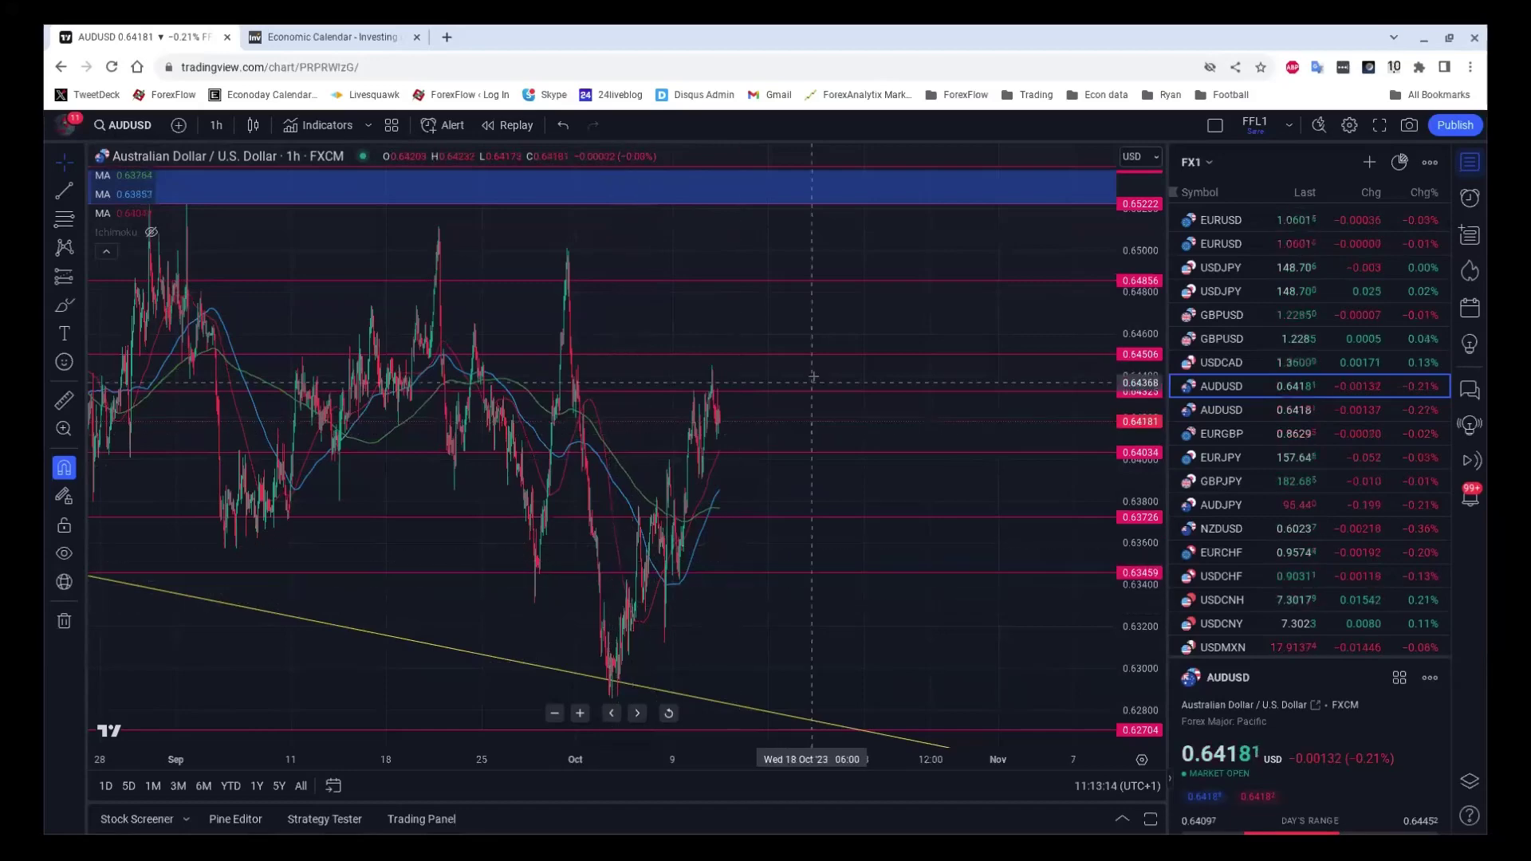
# Zoom out the AUDUSD 1-hour chart to show history back to late June.
pyautogui.scroll(-6, 813, 375)
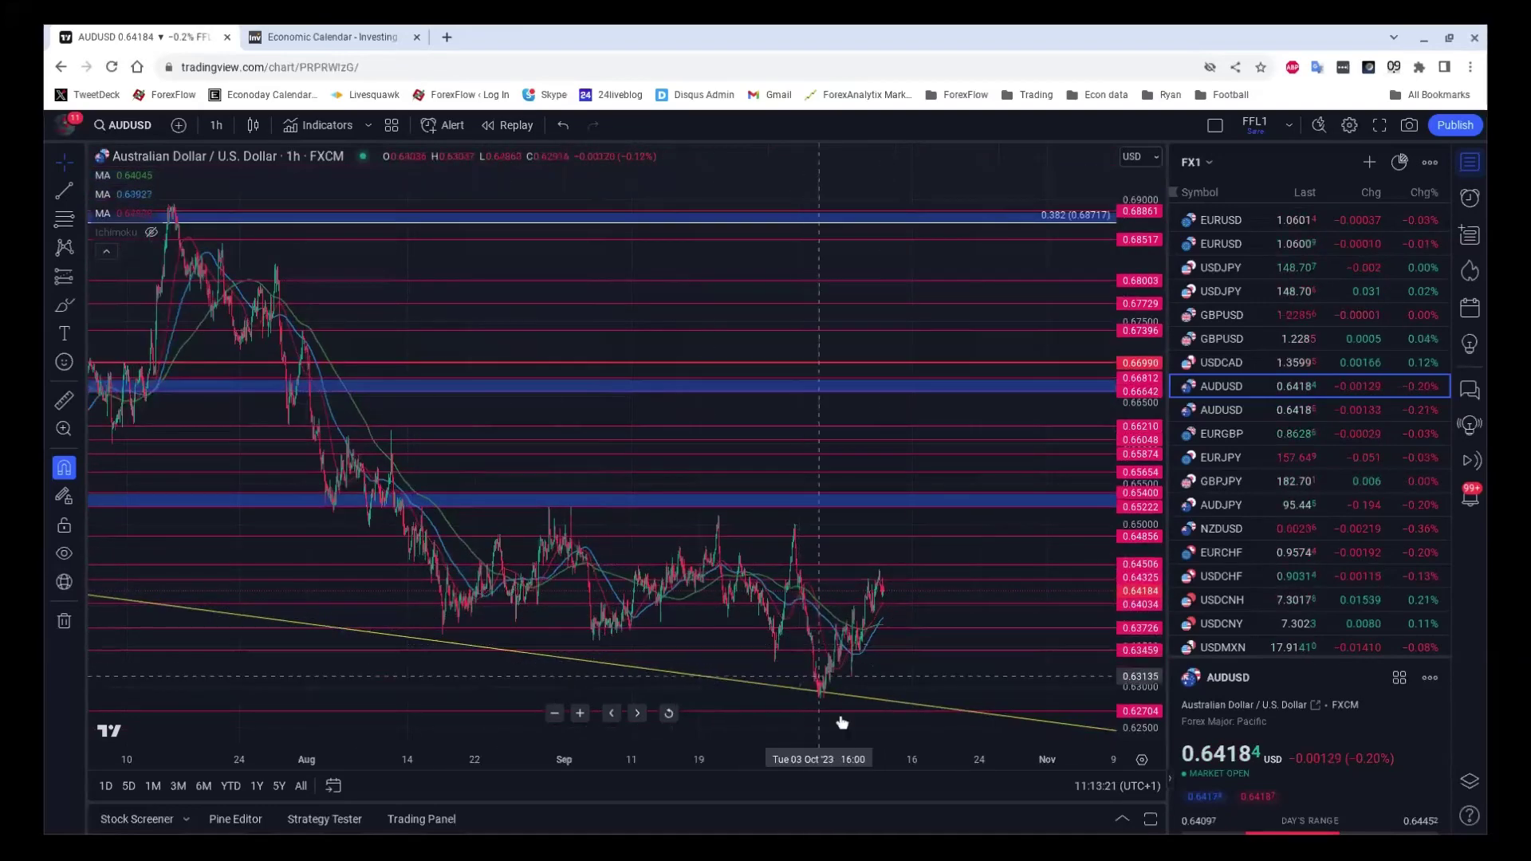
pyautogui.scroll(-2, 675, 395)
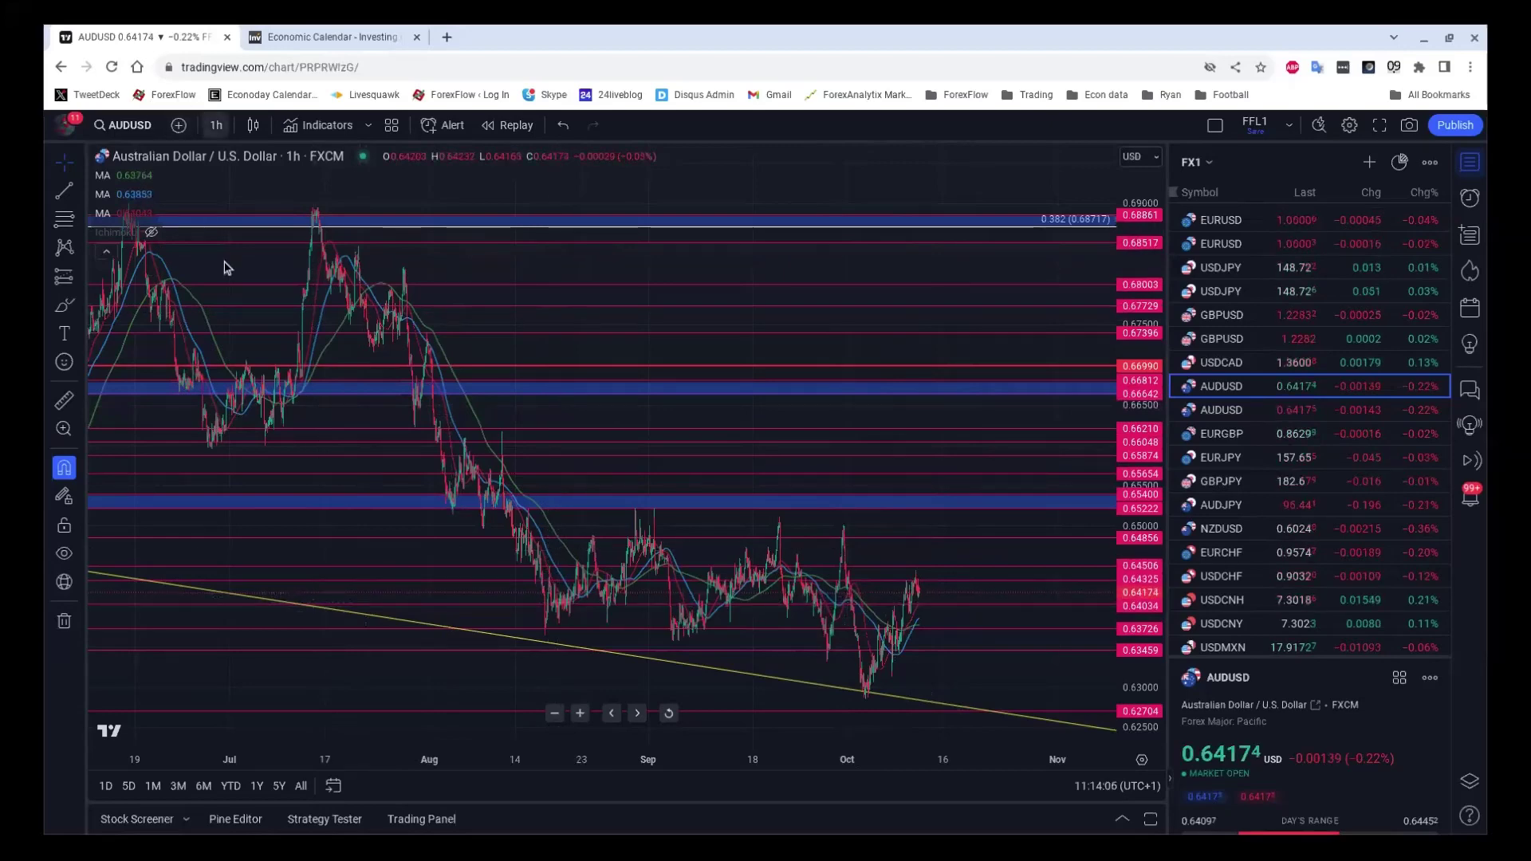
# Put AUDUSD on 4-hour candles, then switch it to 15-minute candles.
pyautogui.click(216, 125)
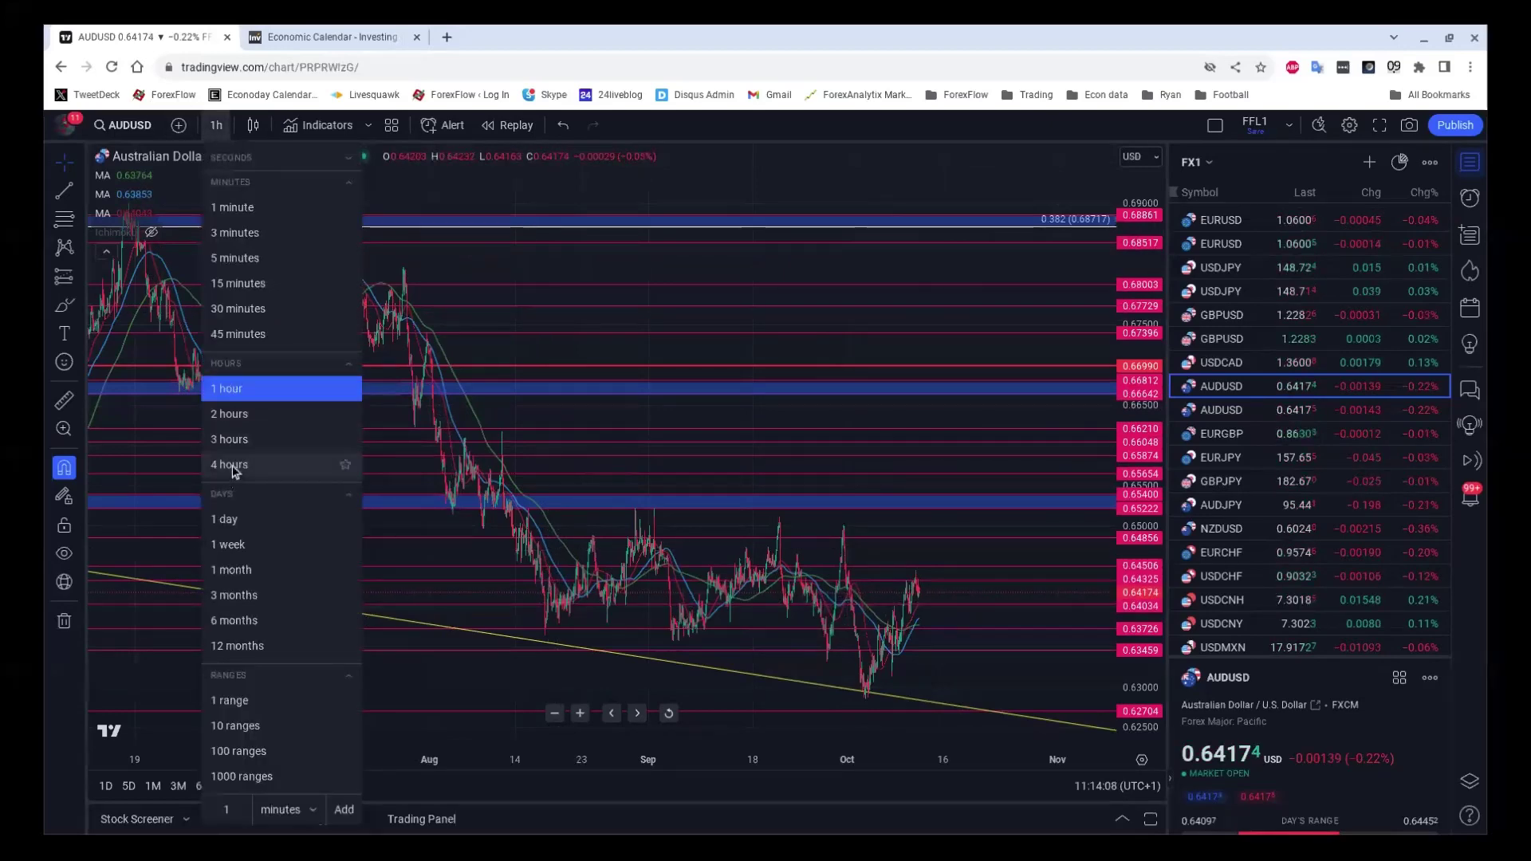
pyautogui.click(232, 467)
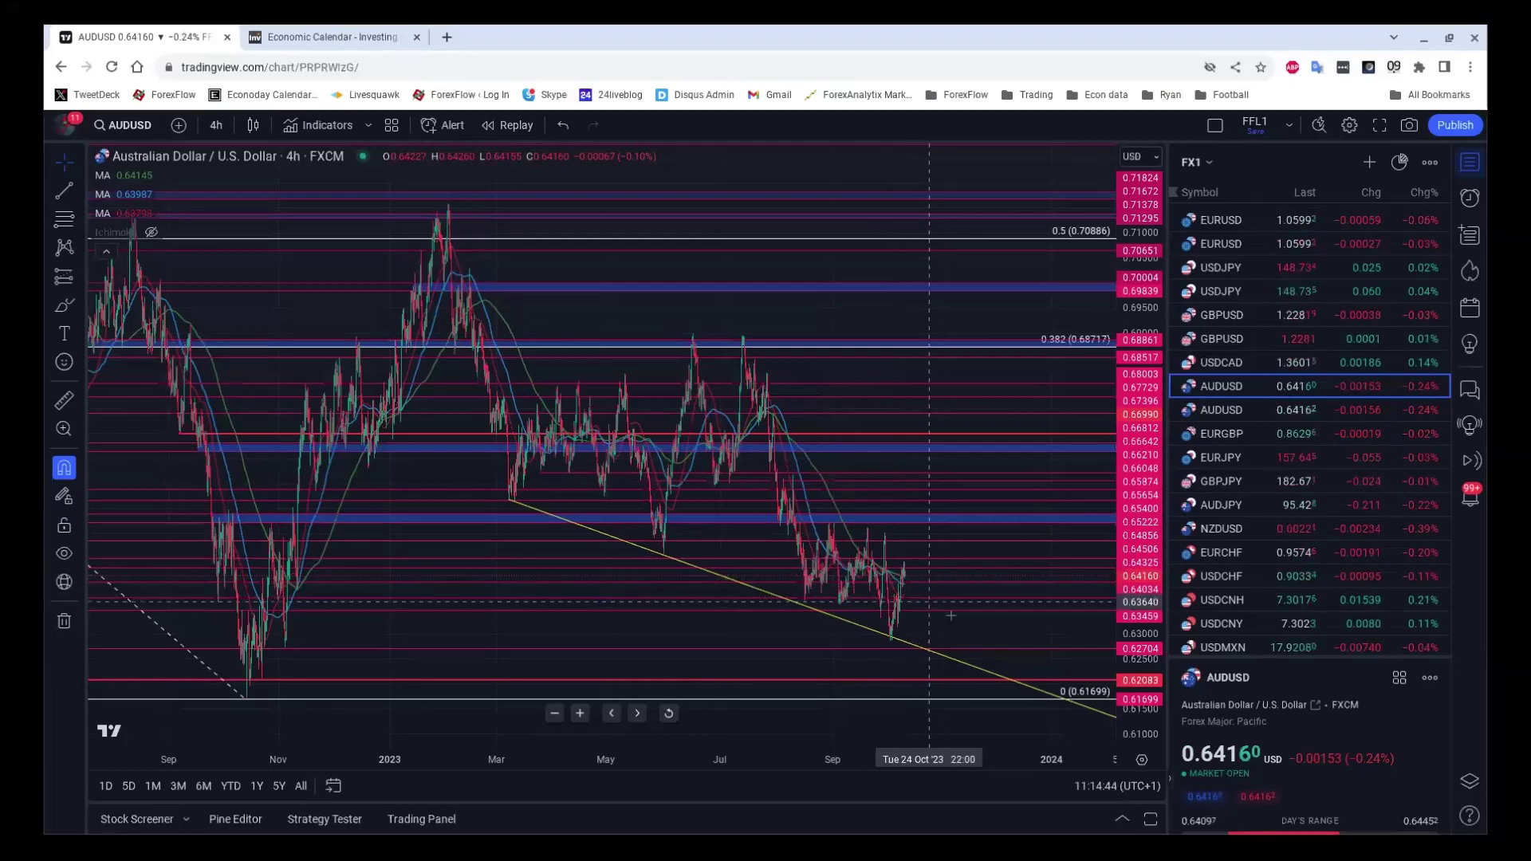
pyautogui.scroll(5, 950, 615)
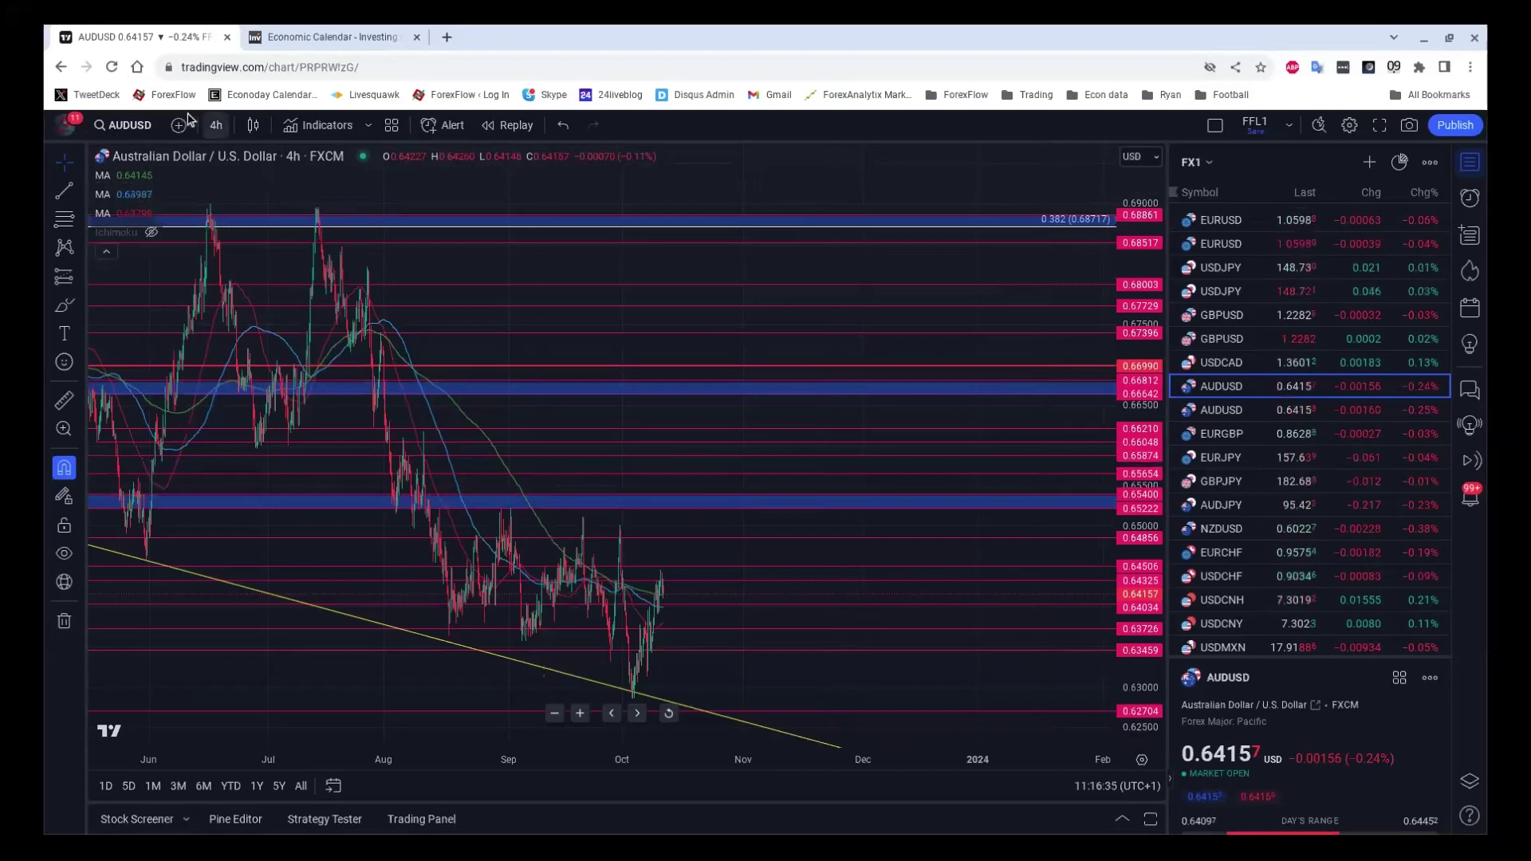
pyautogui.click(216, 126)
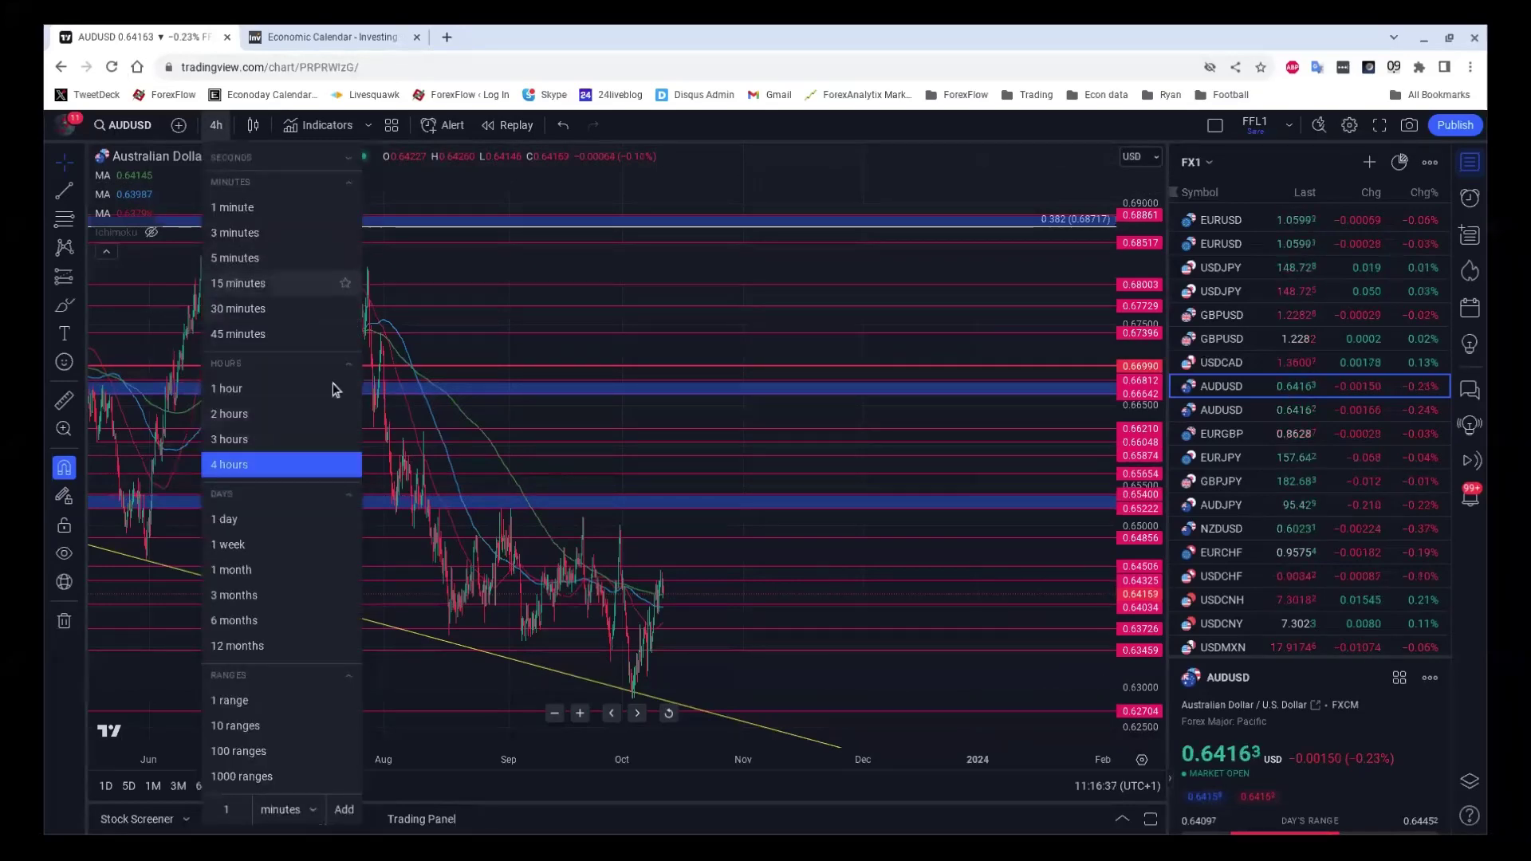
pyautogui.click(238, 283)
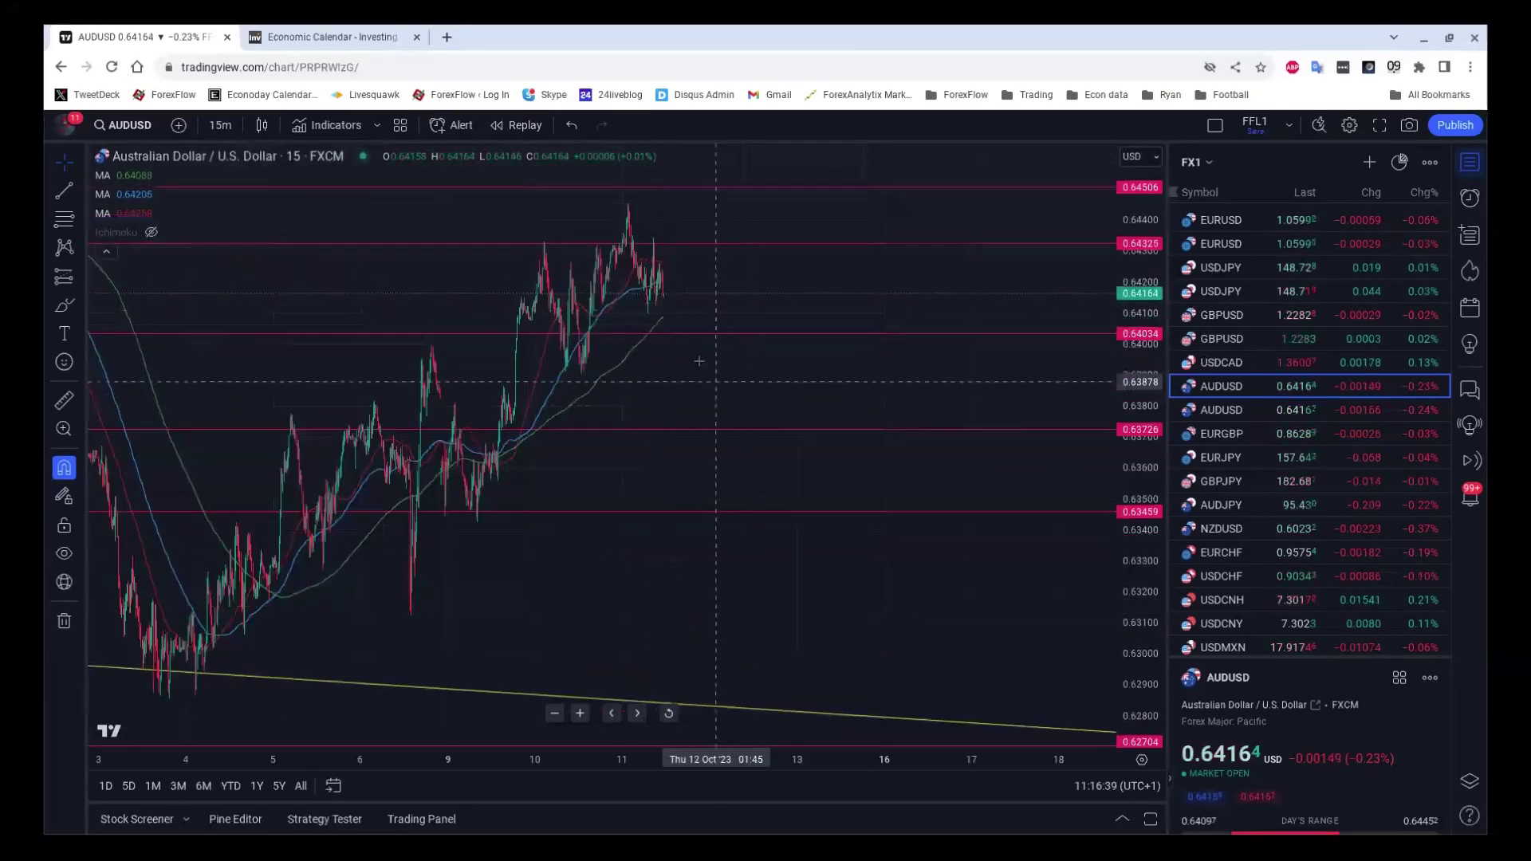